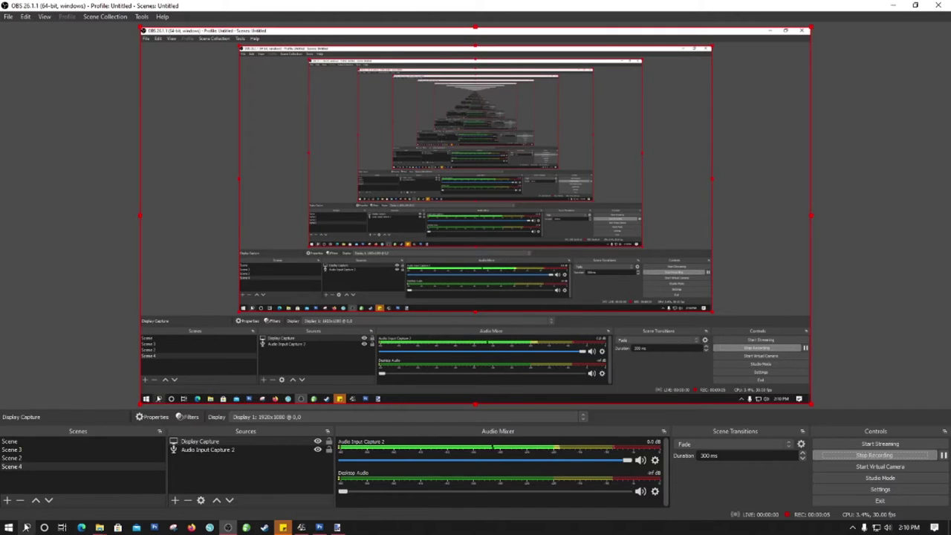
# - Relaunch paint.net with a blank image
pyautogui.click(338, 527)
pyautogui.click(338, 528)
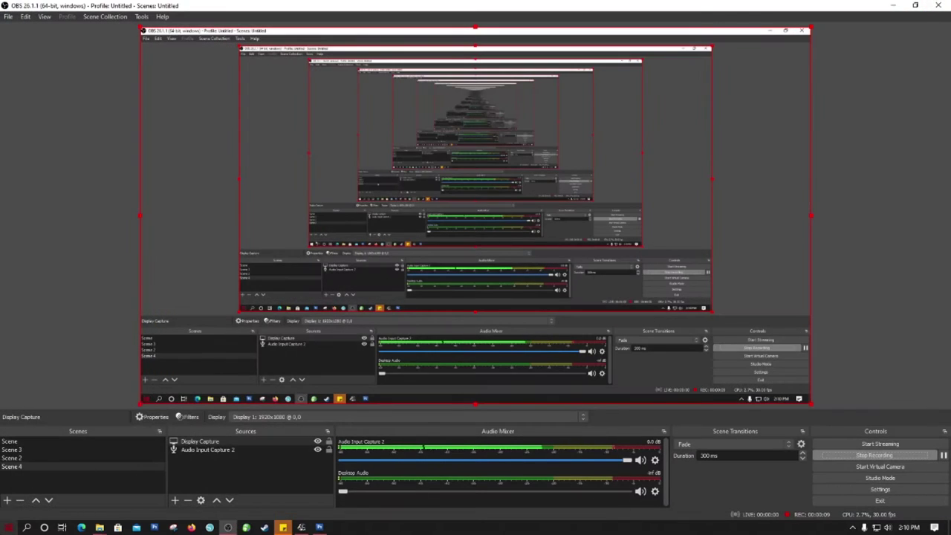
pyautogui.click(9, 528)
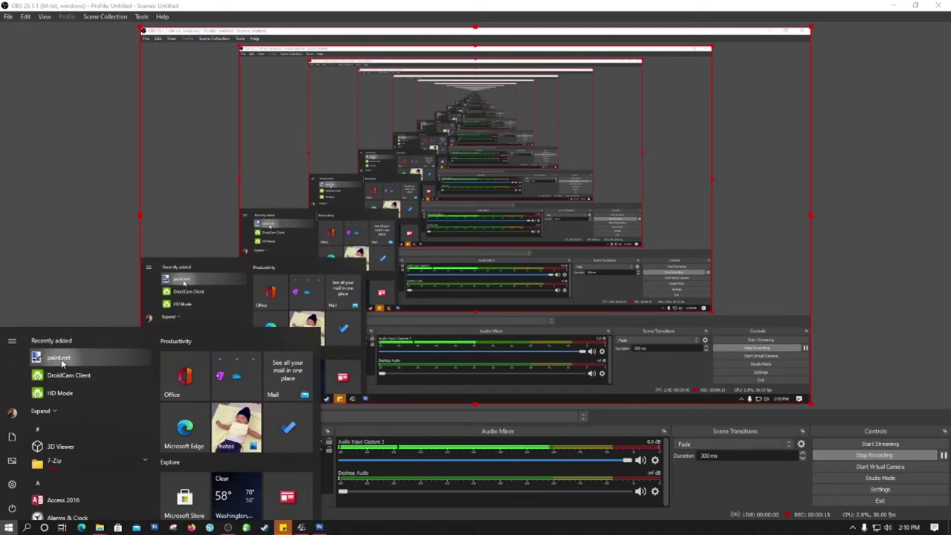
pyautogui.click(60, 358)
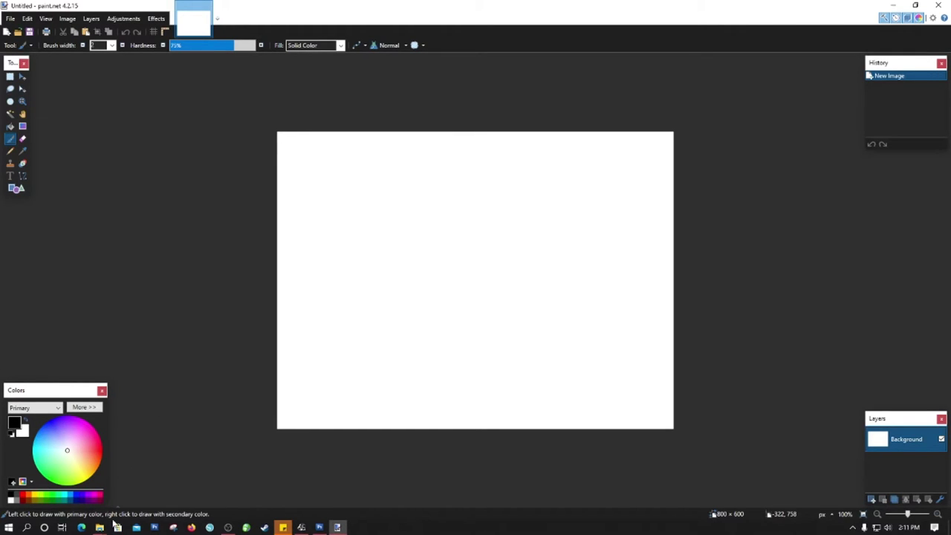
# - Switch to the File Explorer window showing the Euro Truck Simulator 2 mod folder
pyautogui.moveTo(100, 527)
pyautogui.click(78, 499)
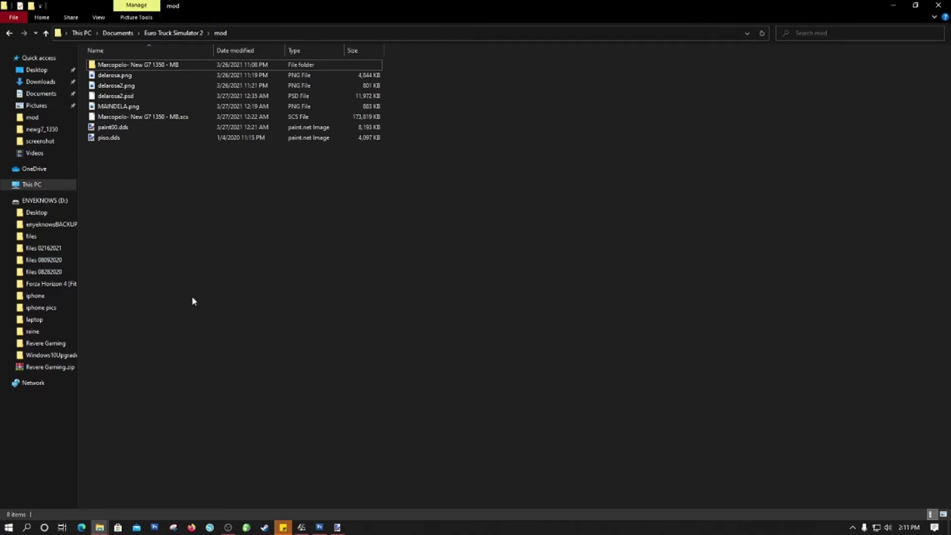
pyautogui.click(250, 36)
pyautogui.click(151, 261)
pyautogui.click(149, 67)
pyautogui.click(122, 75)
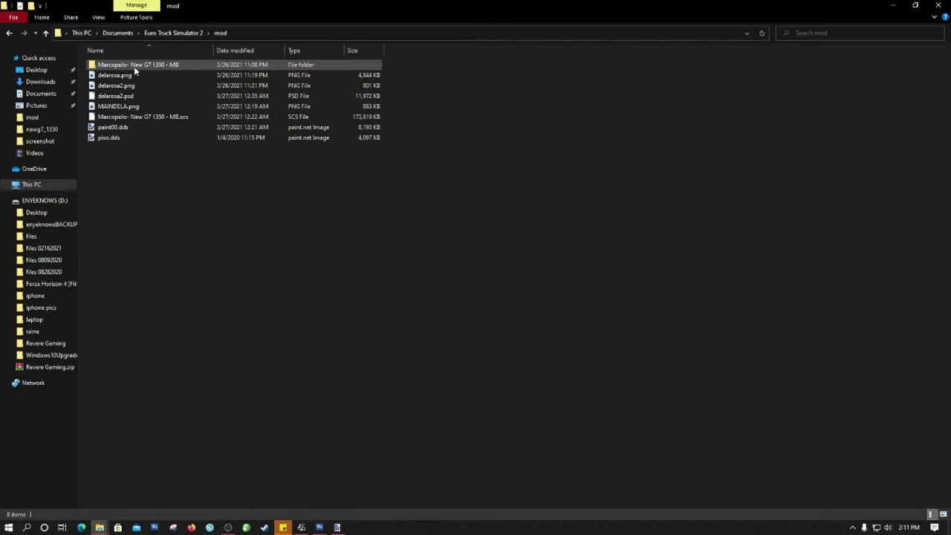
# - Cut the files in the mod folder and create a new folder named etc there
pyautogui.moveTo(141, 159); pyautogui.dragTo(134, 180)
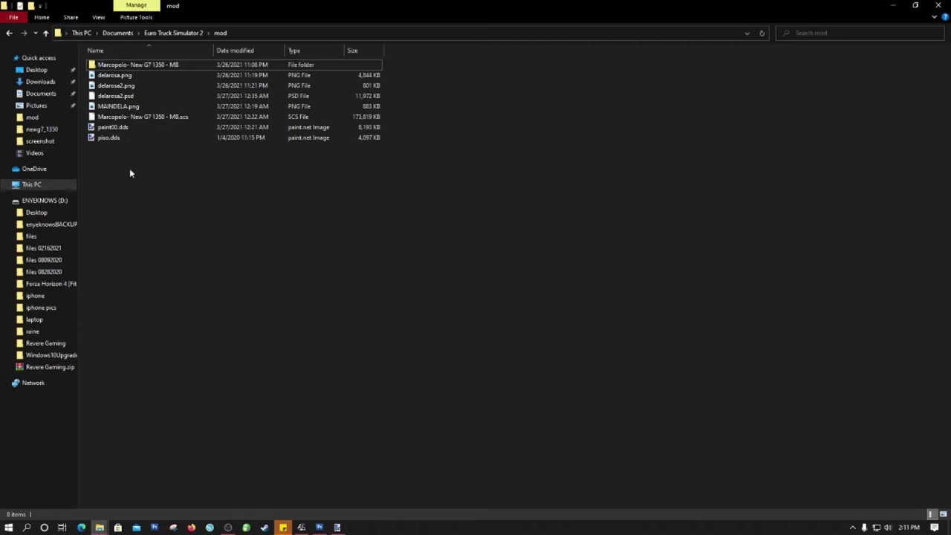
pyautogui.moveTo(126, 170); pyautogui.dragTo(124, 76)
pyautogui.rightClick(159, 204)
pyautogui.moveTo(260, 310)
pyautogui.click(298, 311)
pyautogui.write('etc')
pyautogui.press('Return')
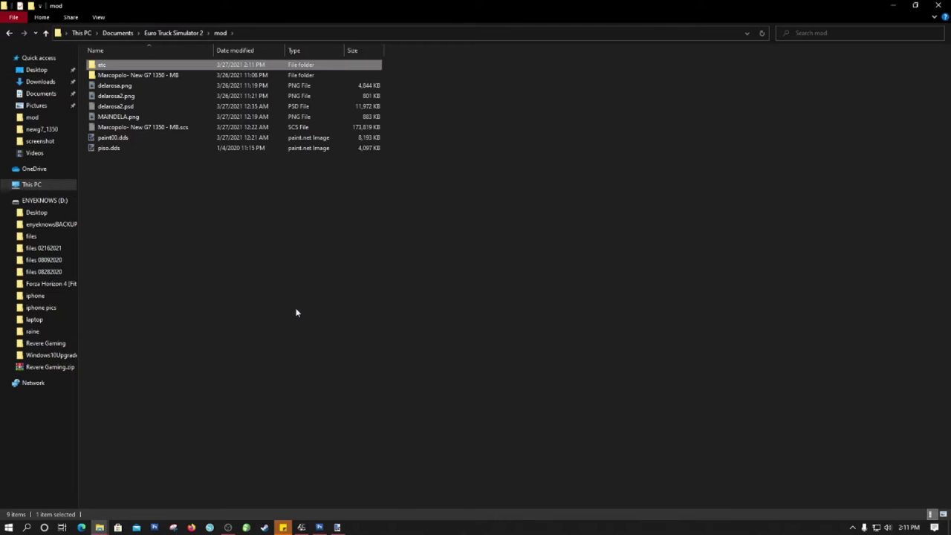
# - Move the cut files into the etc folder, skipping every item in use, and return to the mod folder
pyautogui.doubleClick(146, 67)
pyautogui.hotkey('ctrl', 'v')
pyautogui.click(9, 33)
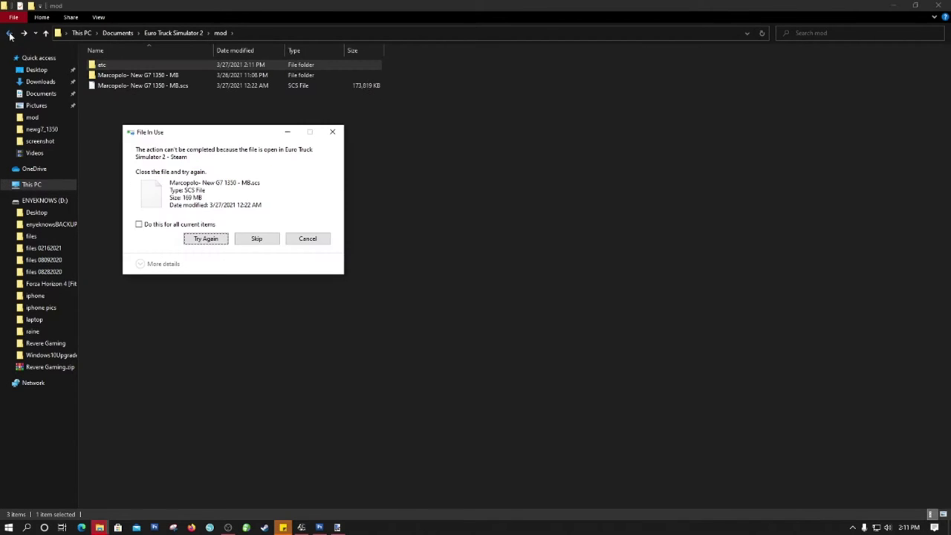
pyautogui.click(207, 224)
pyautogui.click(251, 240)
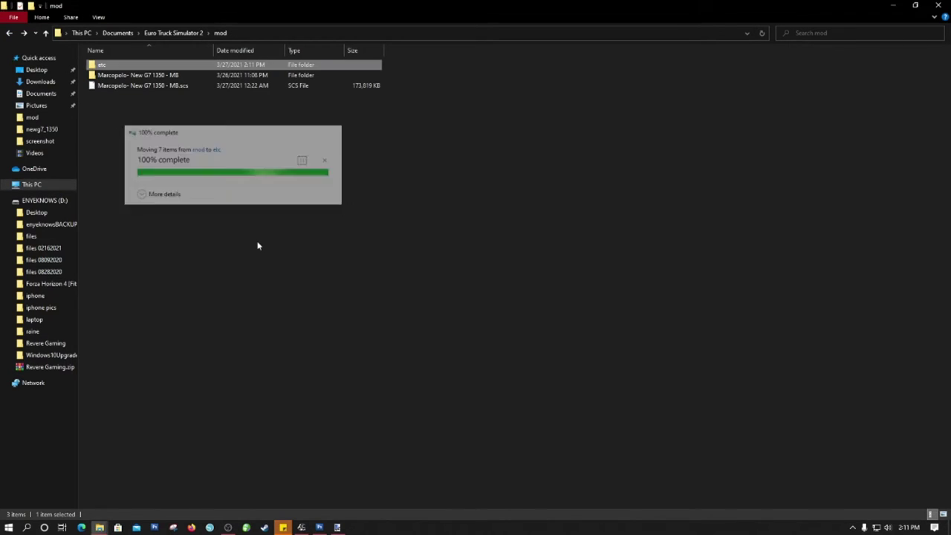
pyautogui.click(187, 87)
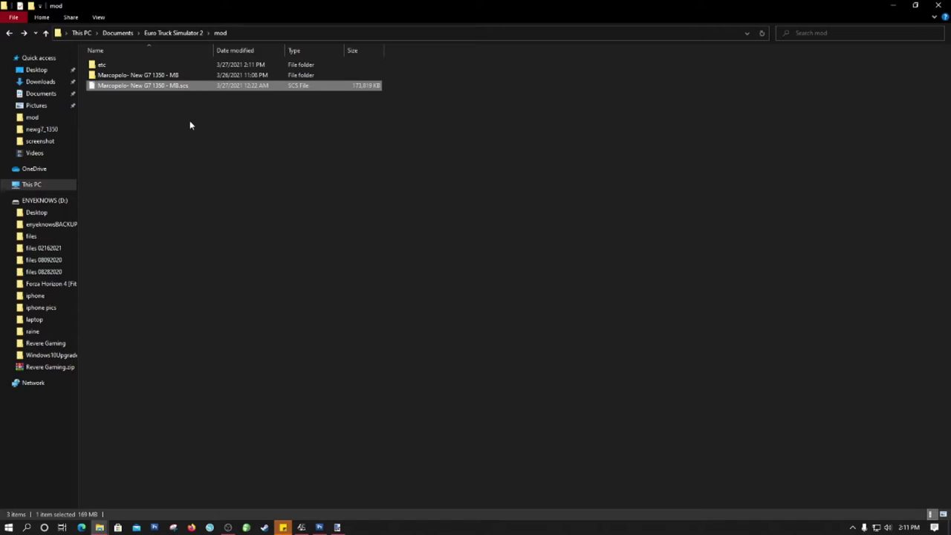
pyautogui.click(168, 121)
pyautogui.click(158, 89)
pyautogui.click(145, 76)
pyautogui.click(138, 88)
pyautogui.click(145, 104)
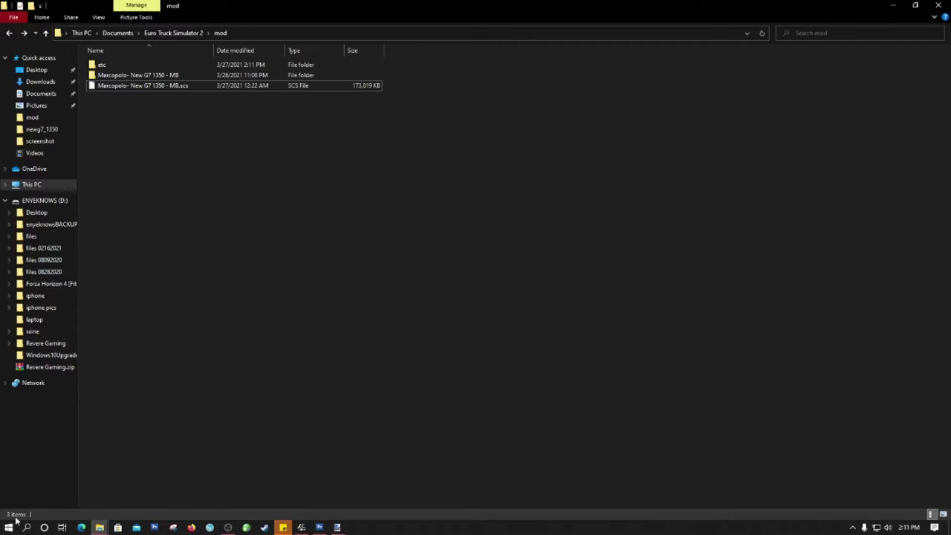
pyautogui.rightClick(124, 216)
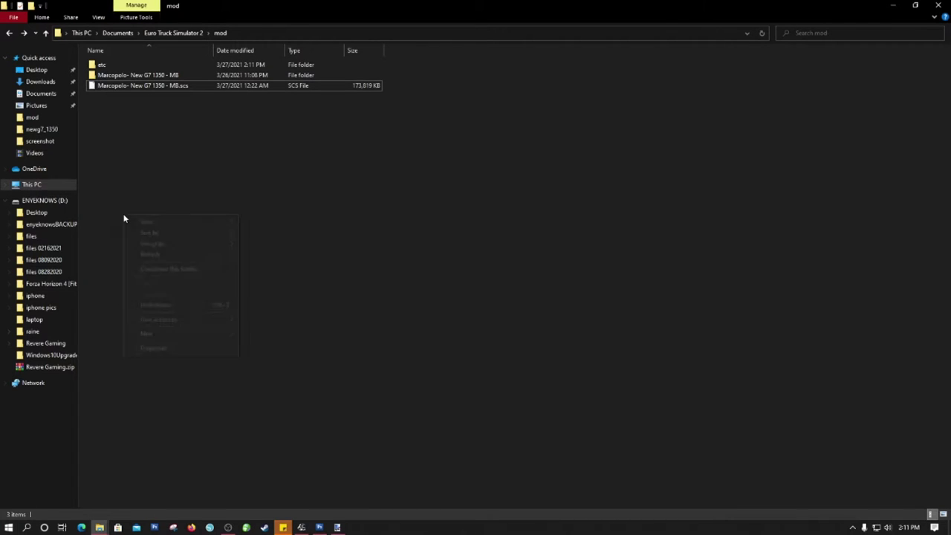
pyautogui.click(321, 199)
# - View the mod folder in 7-Zip File Manager with the Name column widened, and close the program
pyautogui.rightClick(143, 88)
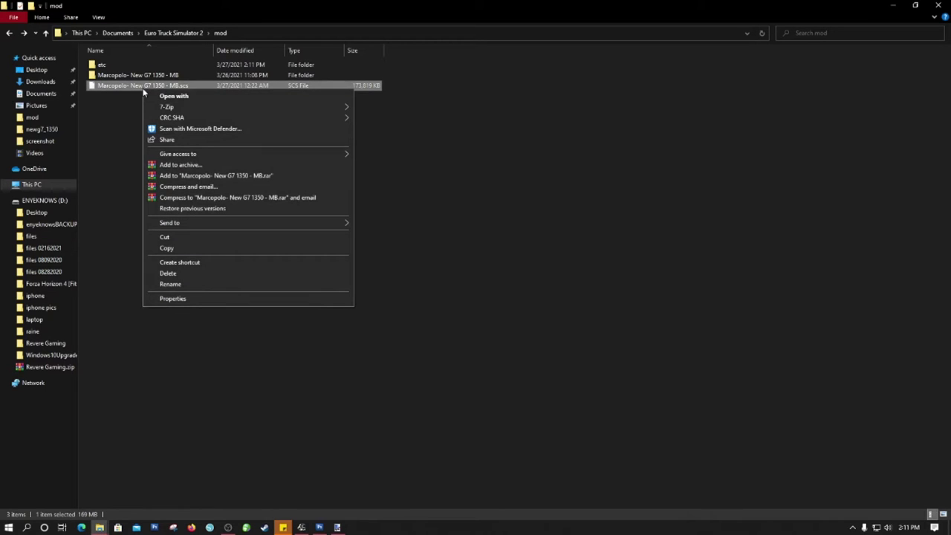
pyautogui.moveTo(172, 109)
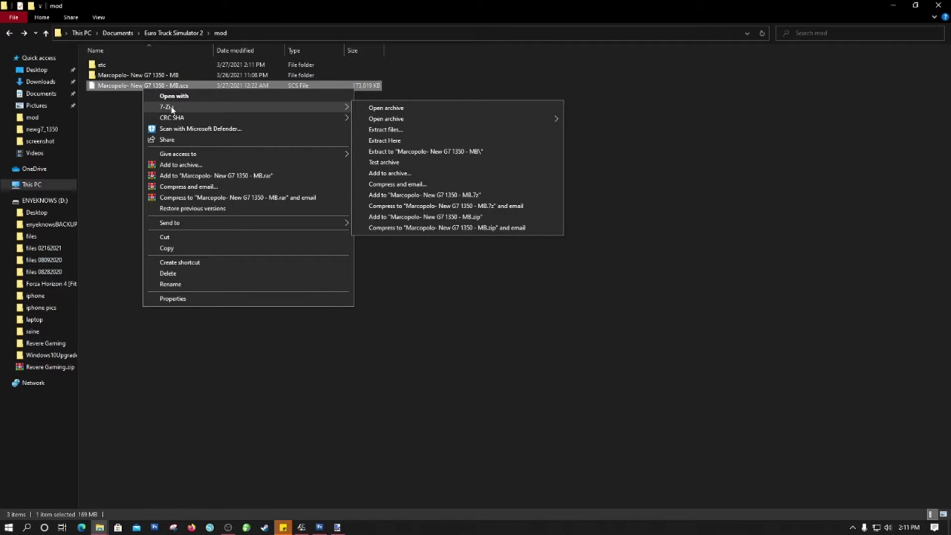
pyautogui.press('super')
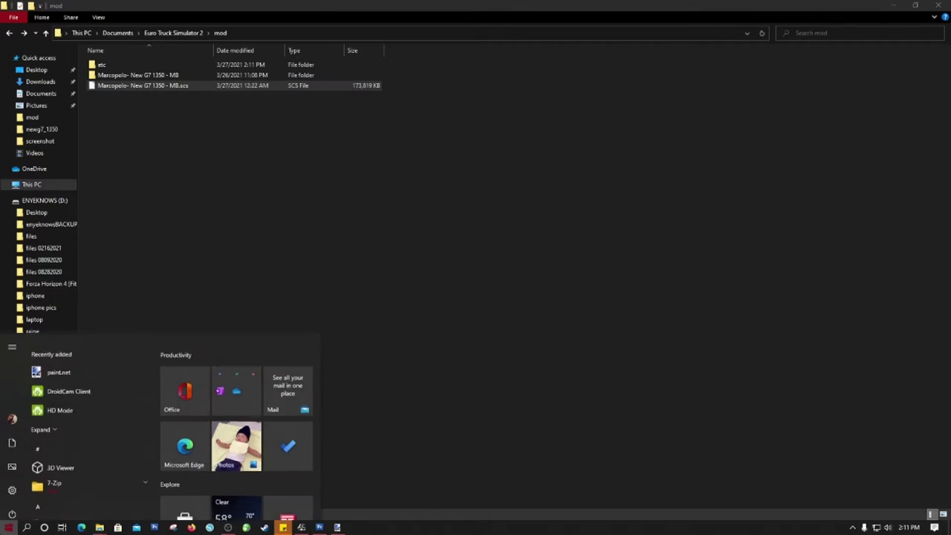
pyautogui.write('z')
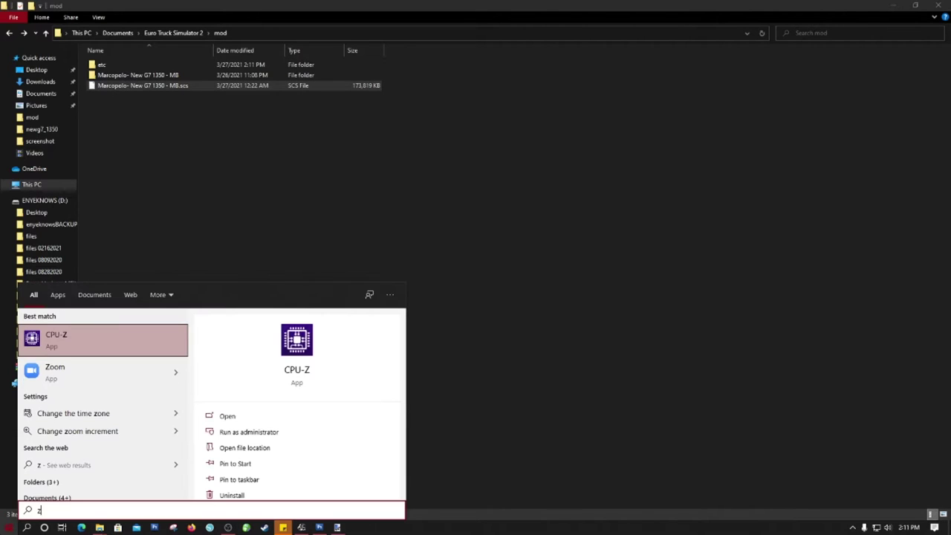
pyautogui.write('i')
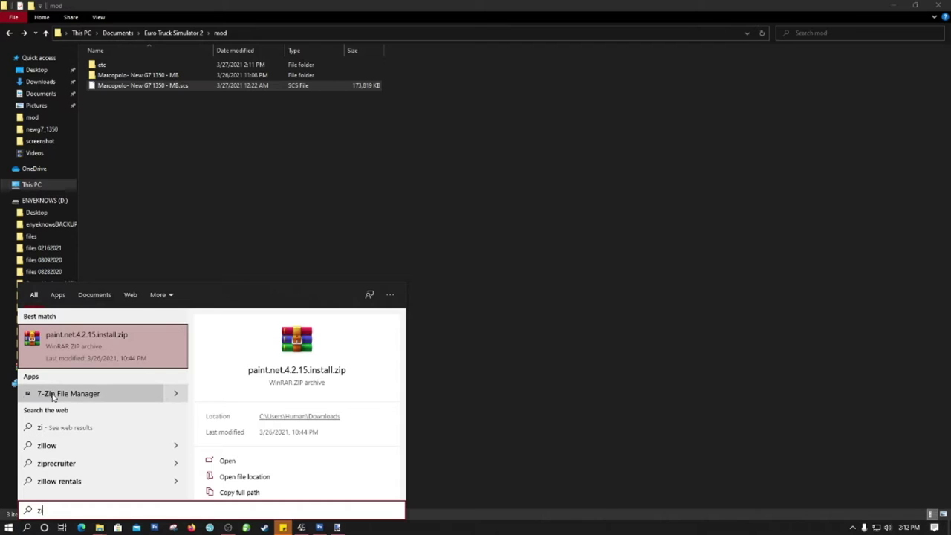
pyautogui.click(75, 395)
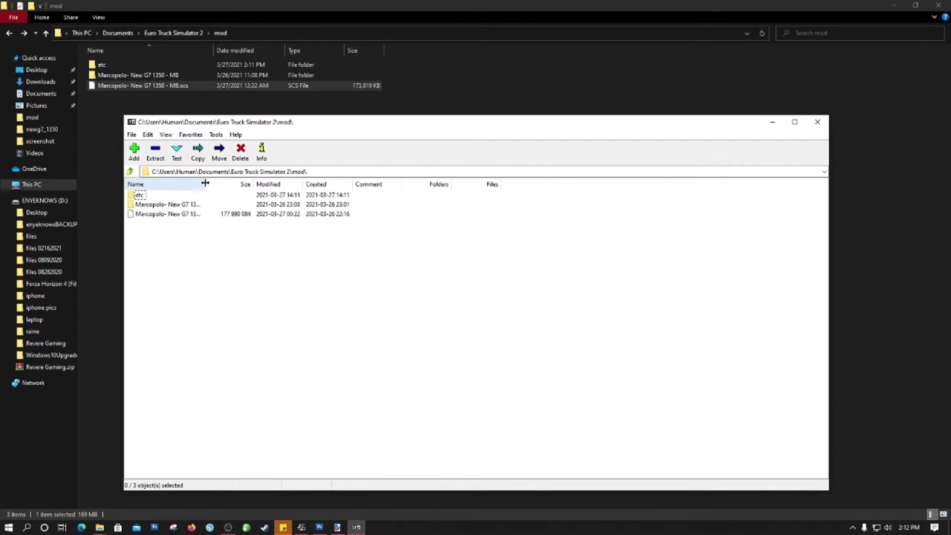
pyautogui.moveTo(205, 184); pyautogui.dragTo(292, 198)
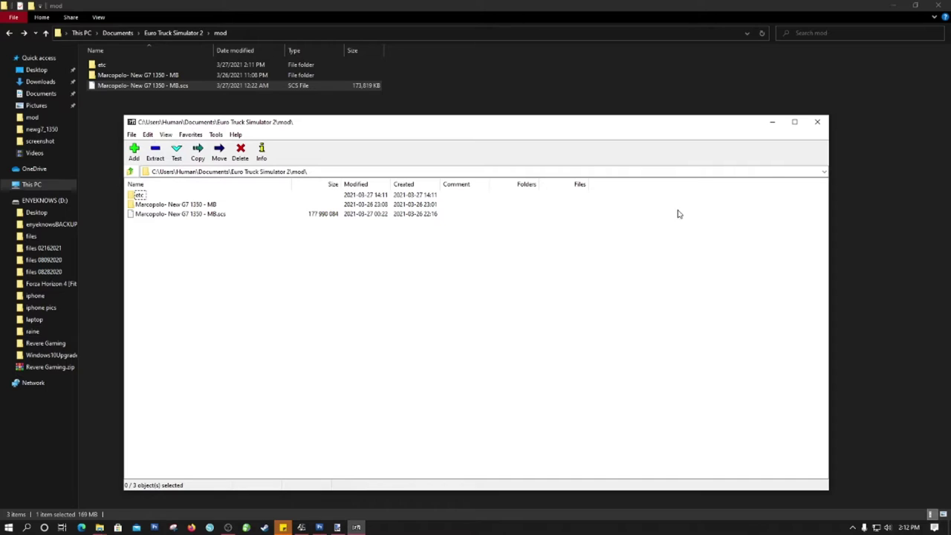
pyautogui.click(817, 123)
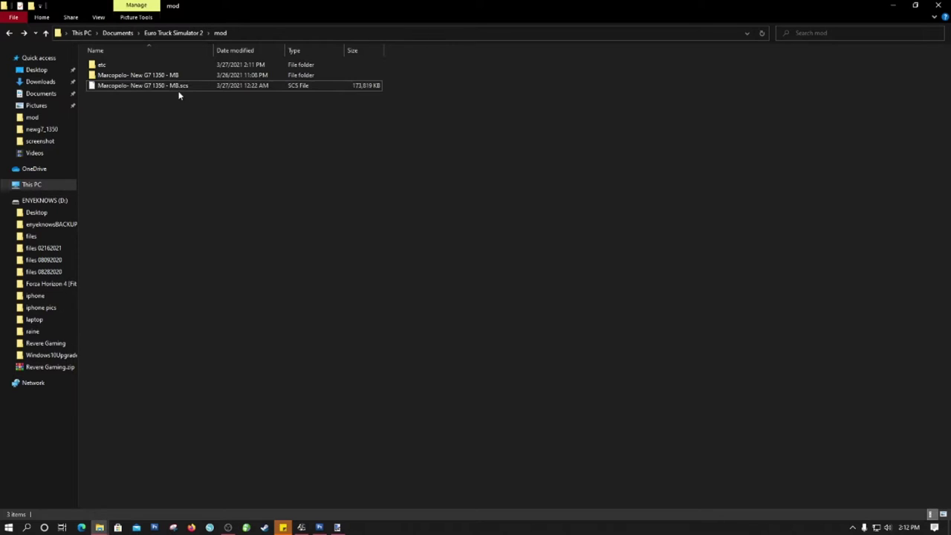
# - Open Marcopolo- New G7 1350 - MB.scs as an archive in 7-Zip
pyautogui.rightClick(178, 88)
pyautogui.click(153, 104)
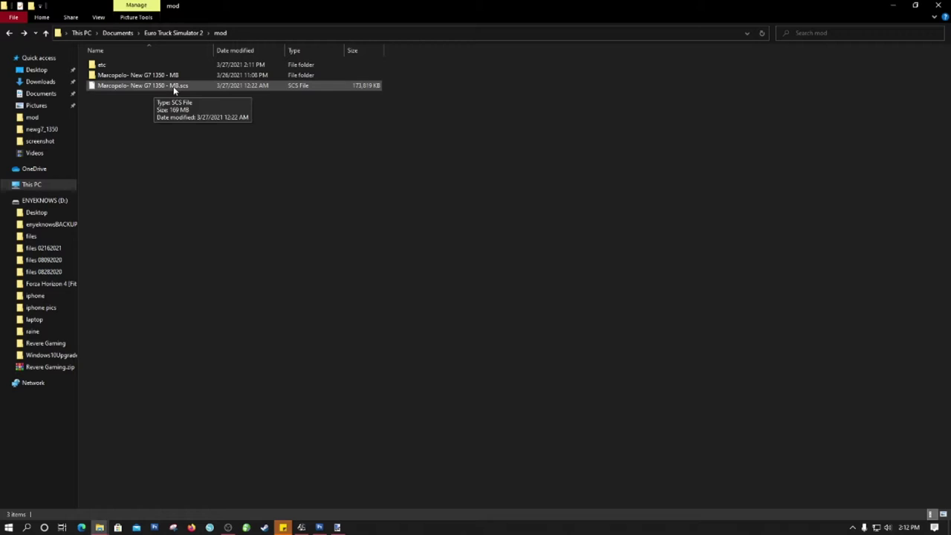
pyautogui.rightClick(174, 88)
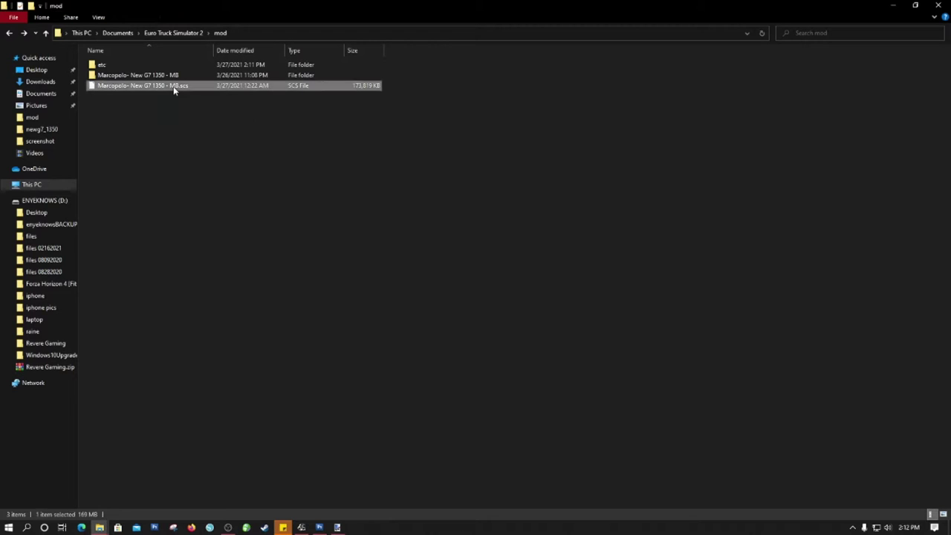
pyautogui.moveTo(219, 104)
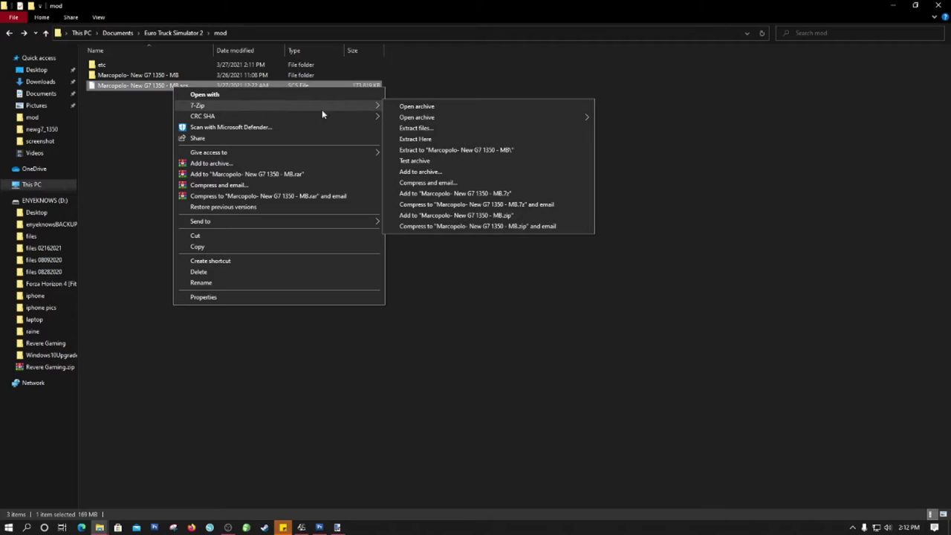
pyautogui.click(419, 111)
pyautogui.moveTo(407, 122); pyautogui.dragTo(506, 128)
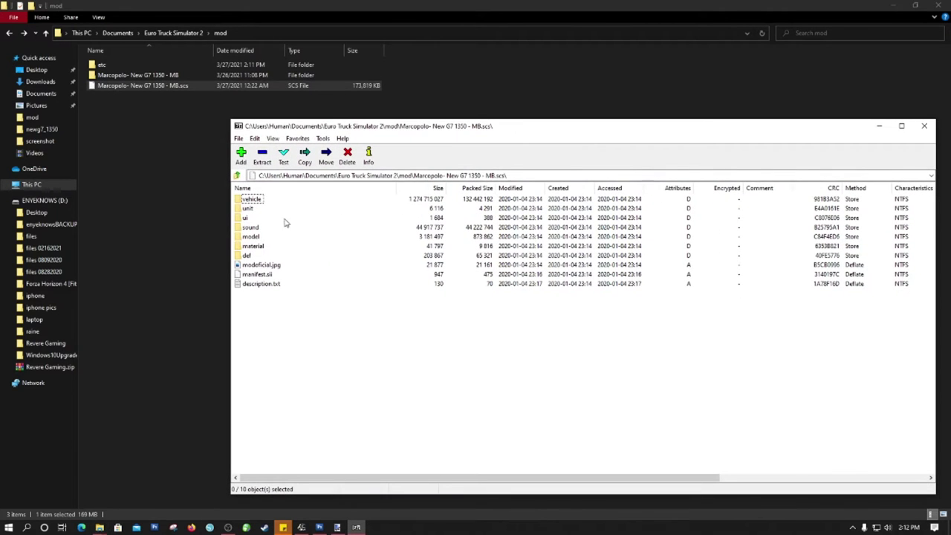
# - Examine the files in the archive's vehicle\truck\newg7_1350 folder, and close the archive
pyautogui.doubleClick(251, 199)
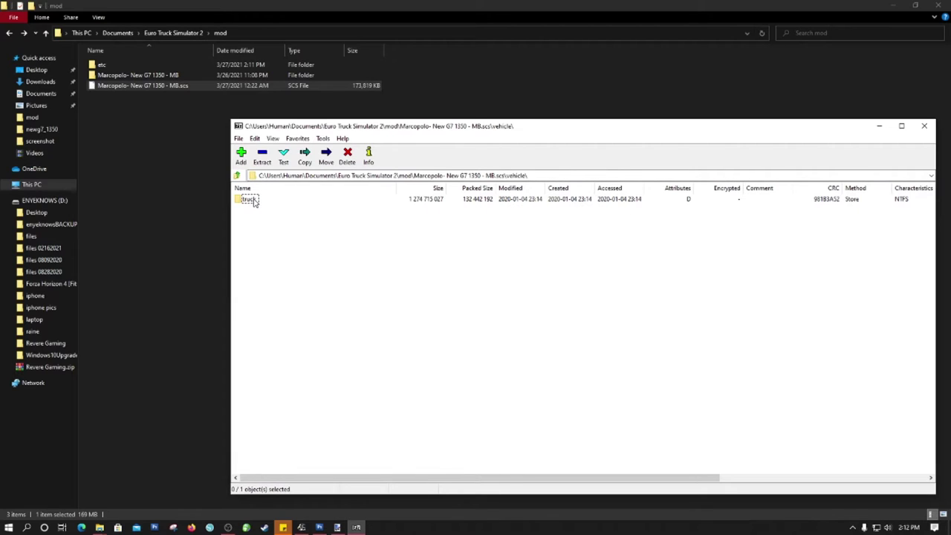
pyautogui.doubleClick(251, 200)
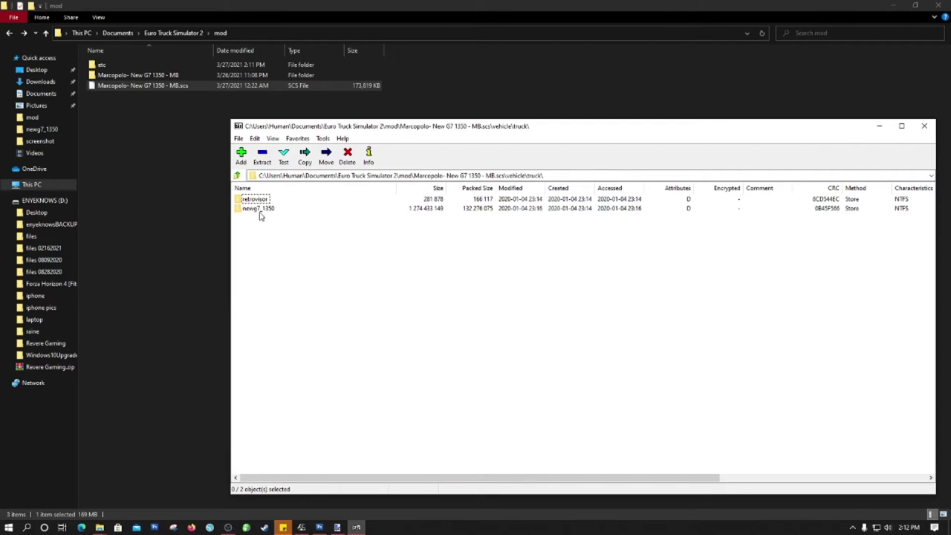
pyautogui.click(259, 211)
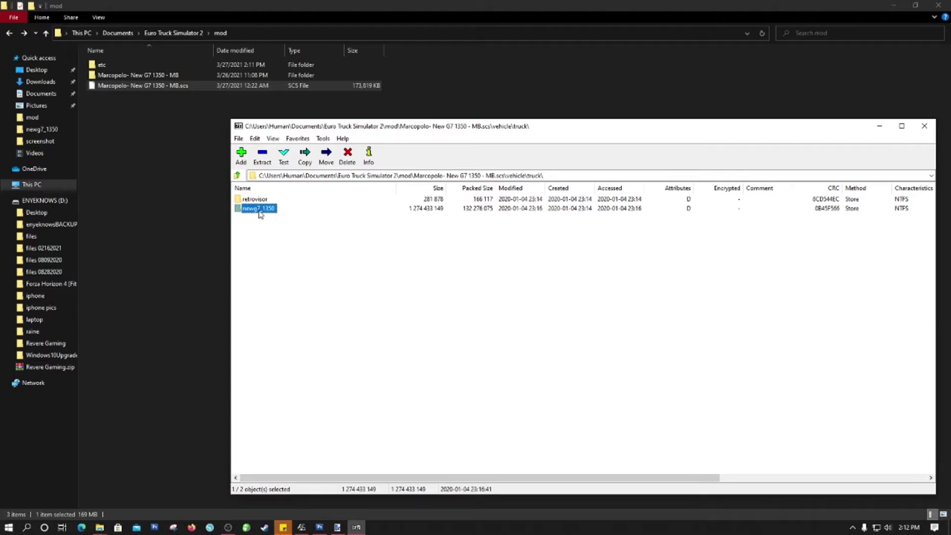
pyautogui.doubleClick(259, 211)
pyautogui.scroll(-4, 314, 287)
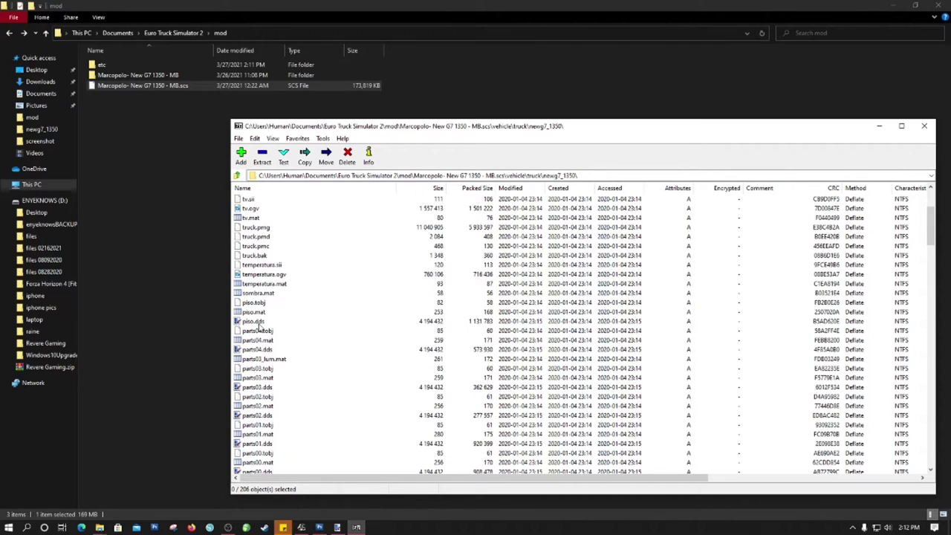
pyautogui.scroll(-2, 267, 342)
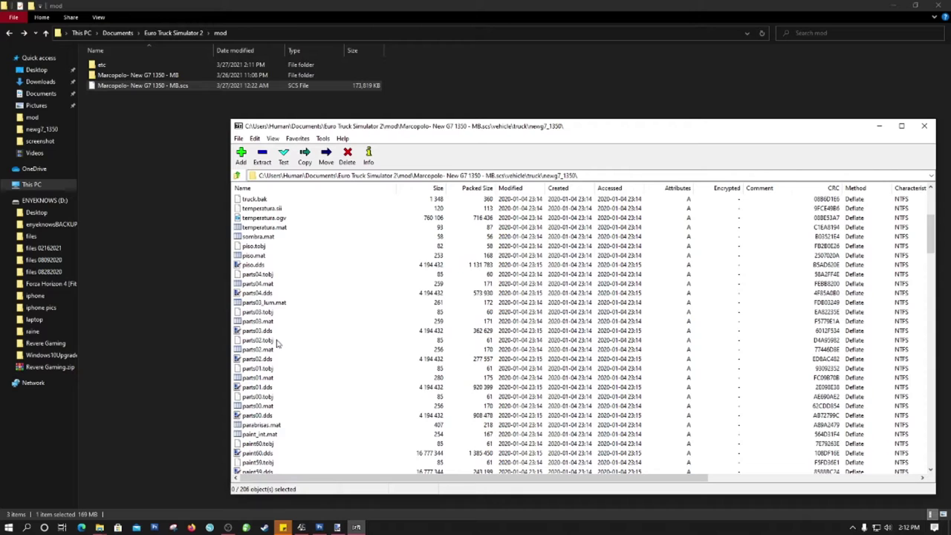
pyautogui.click(271, 331)
pyautogui.scroll(2, 271, 333)
pyautogui.scroll(4, 271, 334)
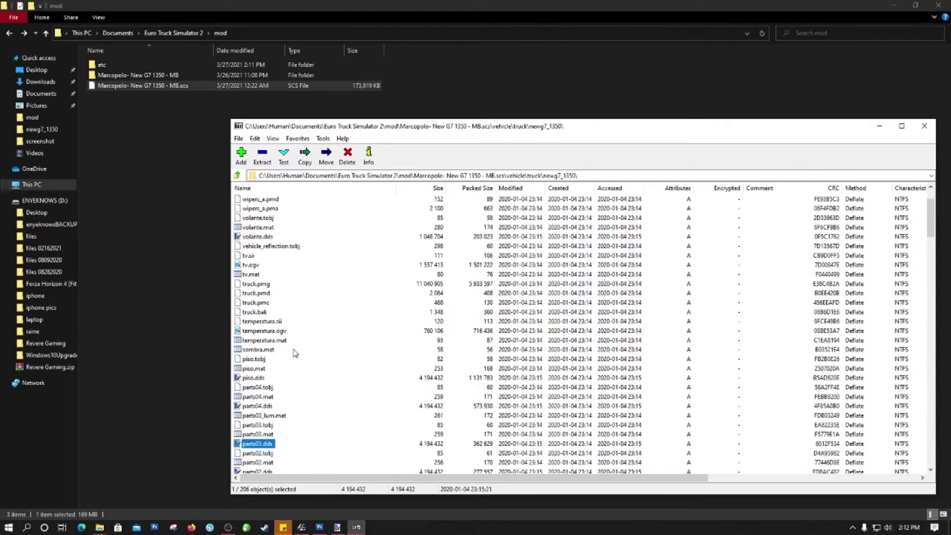
pyautogui.click(923, 127)
# - Rename the Marcopolo- New G7 1350 - MB folder as "Marcopolo- New G7 1350 - MB - bc"
pyautogui.rightClick(145, 76)
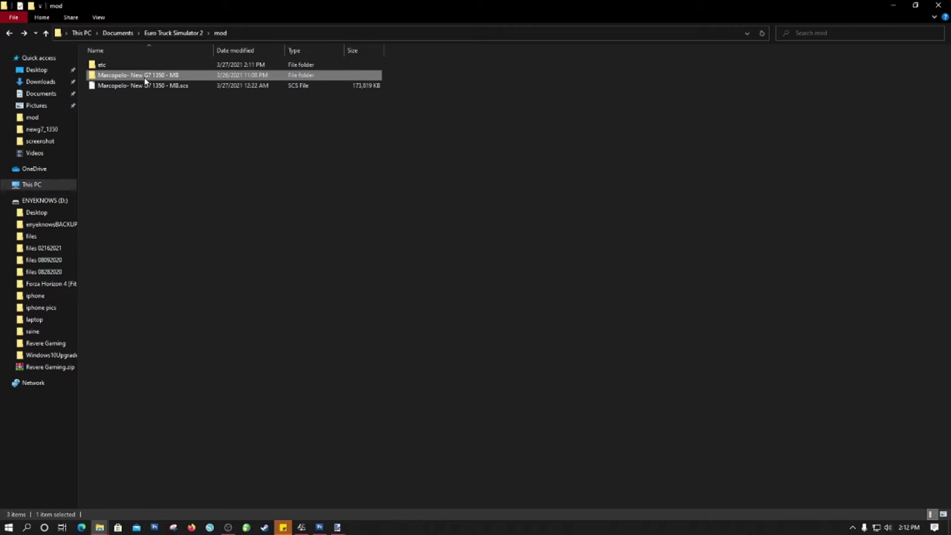
pyautogui.click(189, 306)
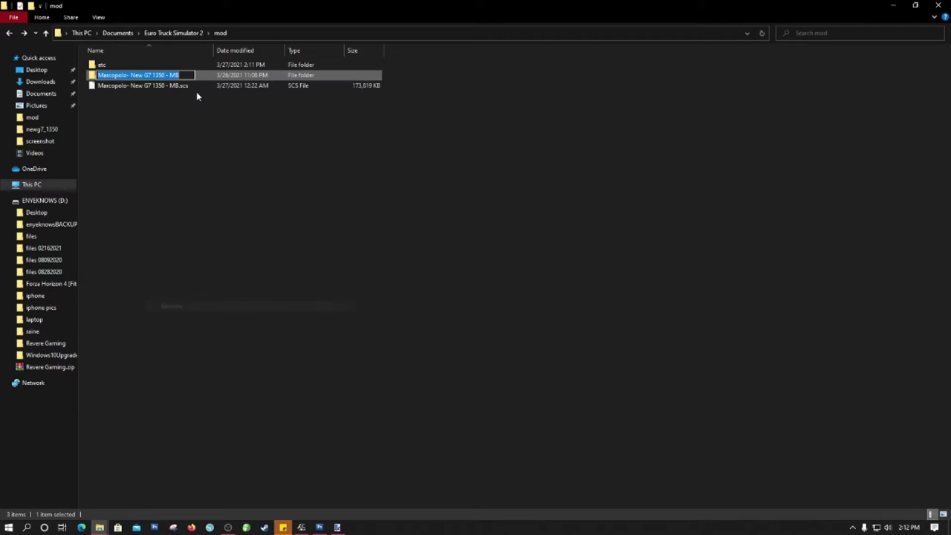
pyautogui.write('- bc')
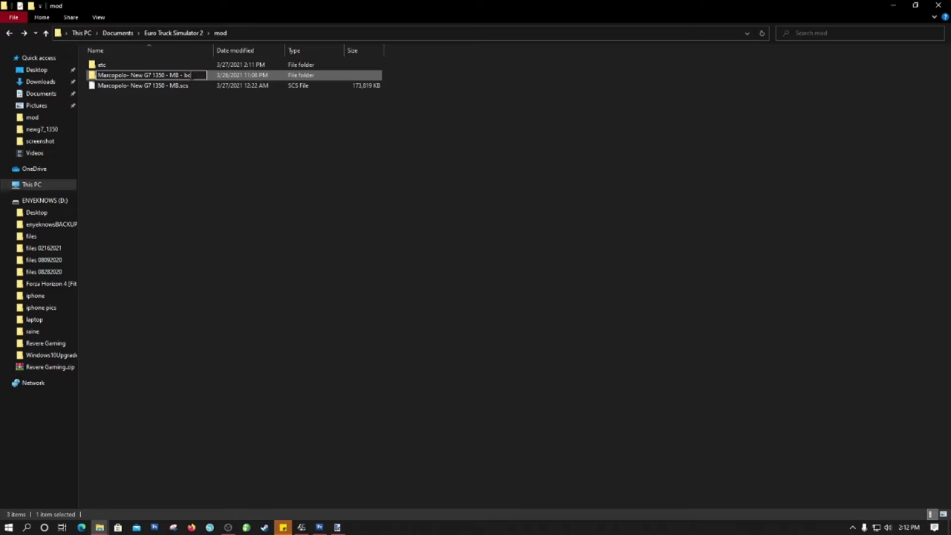
pyautogui.press('Return')
pyautogui.click(189, 99)
pyautogui.rightClick(161, 87)
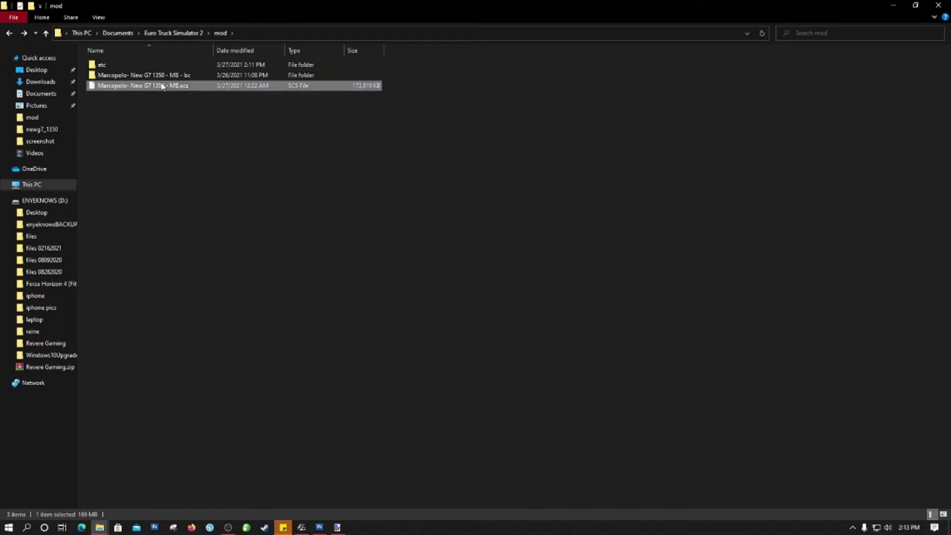
pyautogui.click(143, 101)
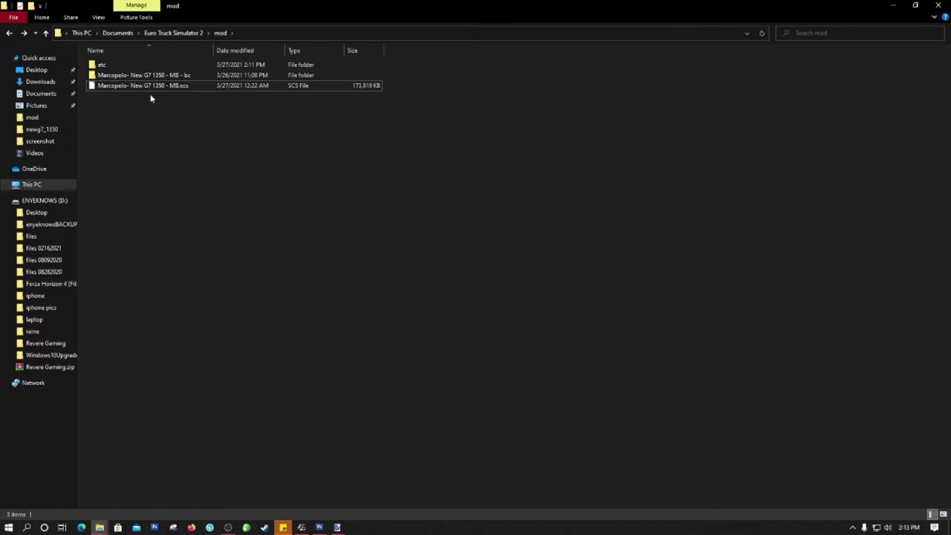
# - Extract Marcopolo- New G7 1350 - MB.scs with 7-Zip into a folder named "Marcopolo- New G7 1350 - MB"
pyautogui.rightClick(153, 86)
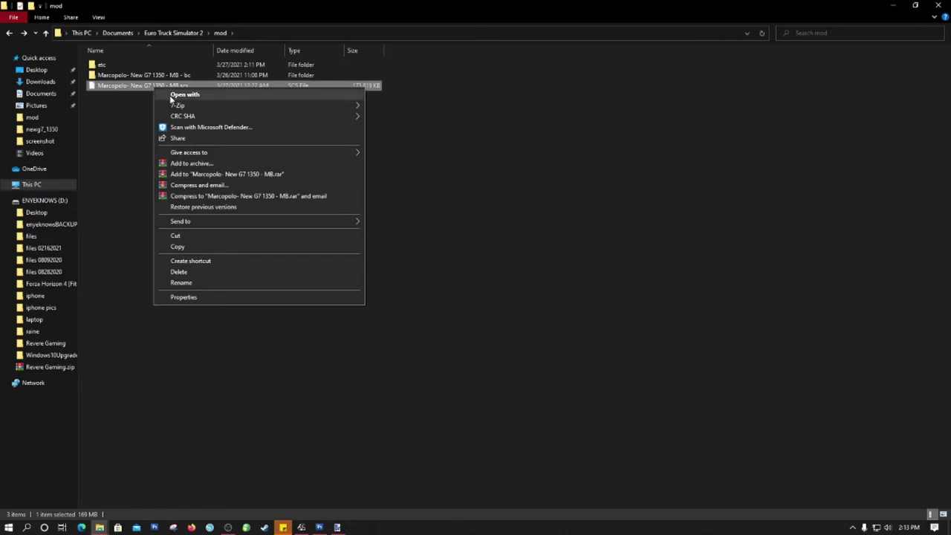
pyautogui.moveTo(175, 105)
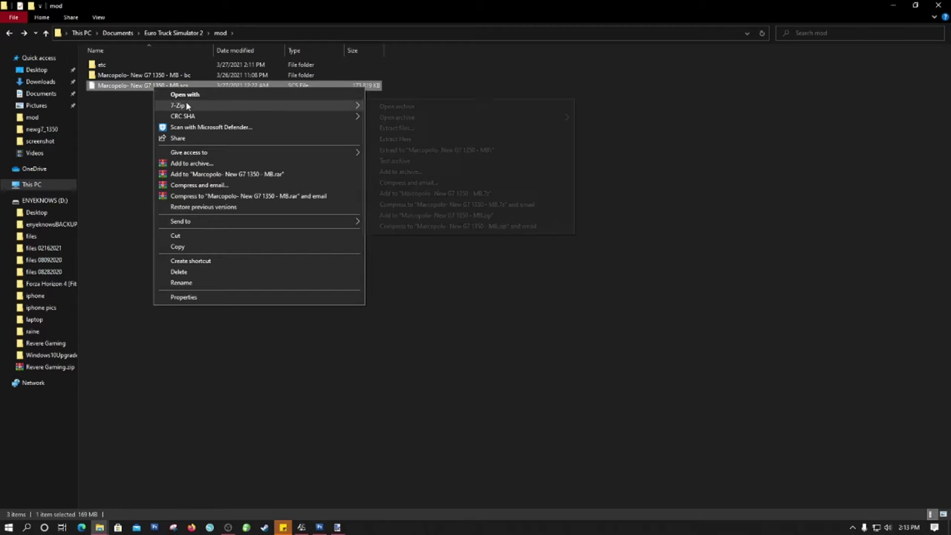
pyautogui.click(417, 151)
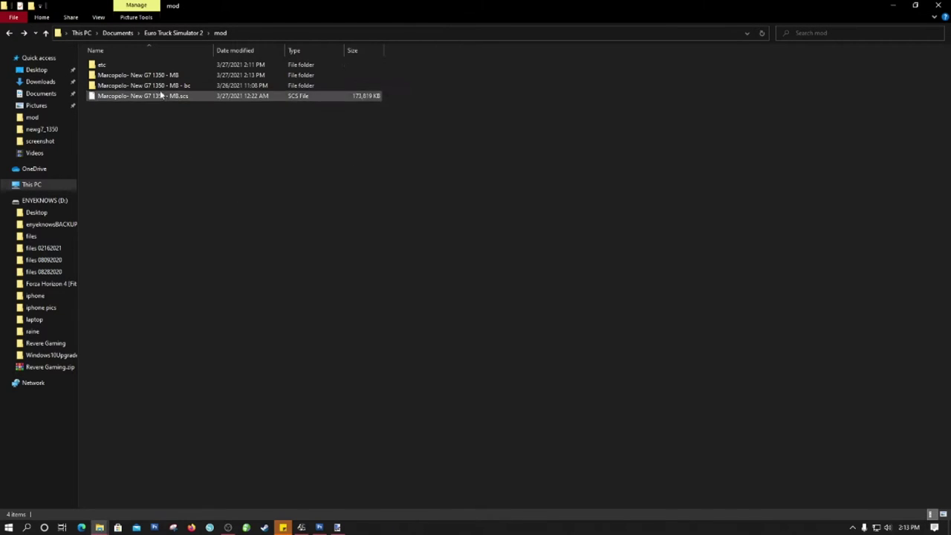
# - Open the vehicle\truck\newg7_1350 folder inside the extracted Marcopolo- New G7 1350 - MB folder
pyautogui.doubleClick(157, 77)
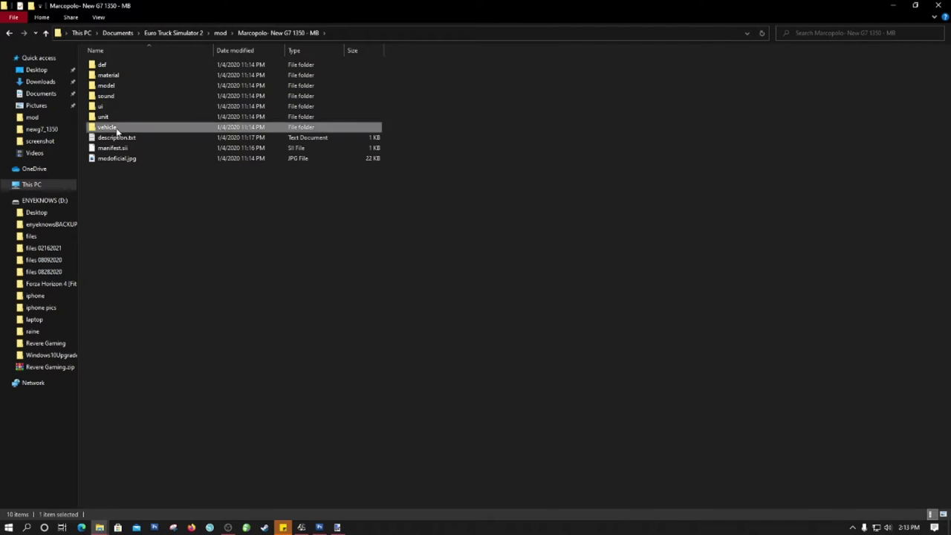
pyautogui.doubleClick(108, 127)
pyautogui.doubleClick(111, 64)
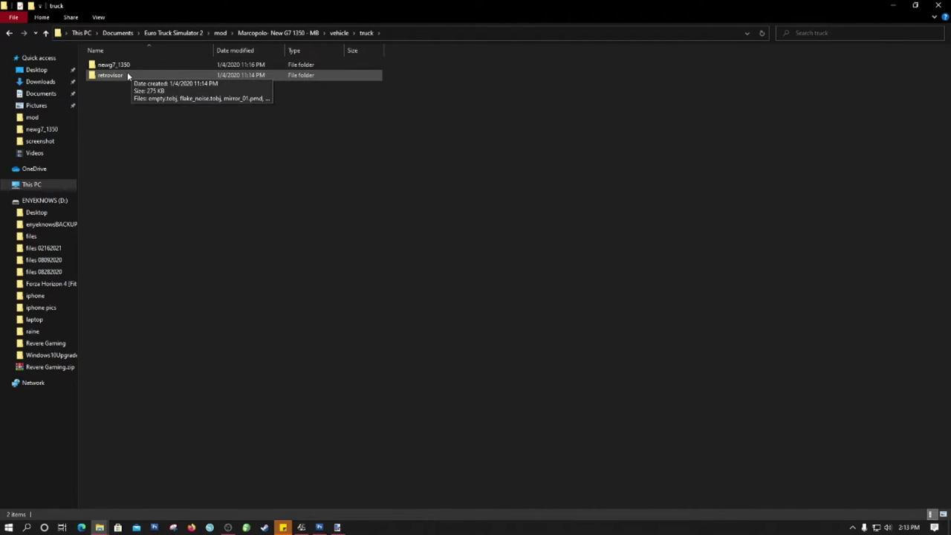
pyautogui.doubleClick(111, 75)
pyautogui.click(9, 32)
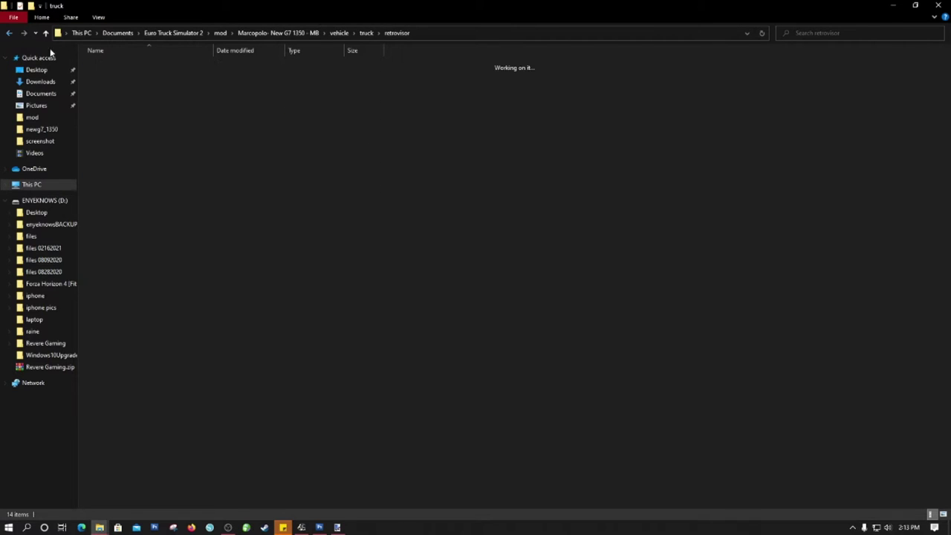
pyautogui.doubleClick(112, 65)
# - Copy the full path of the newg7_1350 folder
pyautogui.click(436, 34)
pyautogui.click(387, 34)
pyautogui.moveTo(388, 33); pyautogui.dragTo(66, 33)
pyautogui.hotkey('ctrl', 'c')
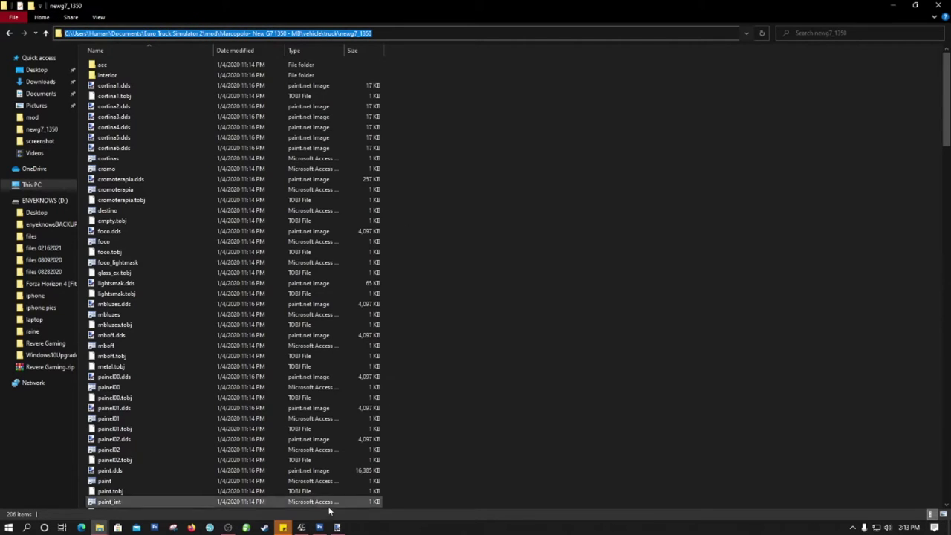
# - Switch to paint.net and browse for an image to open in the newg7_1350 folder, using the copied path
pyautogui.click(337, 527)
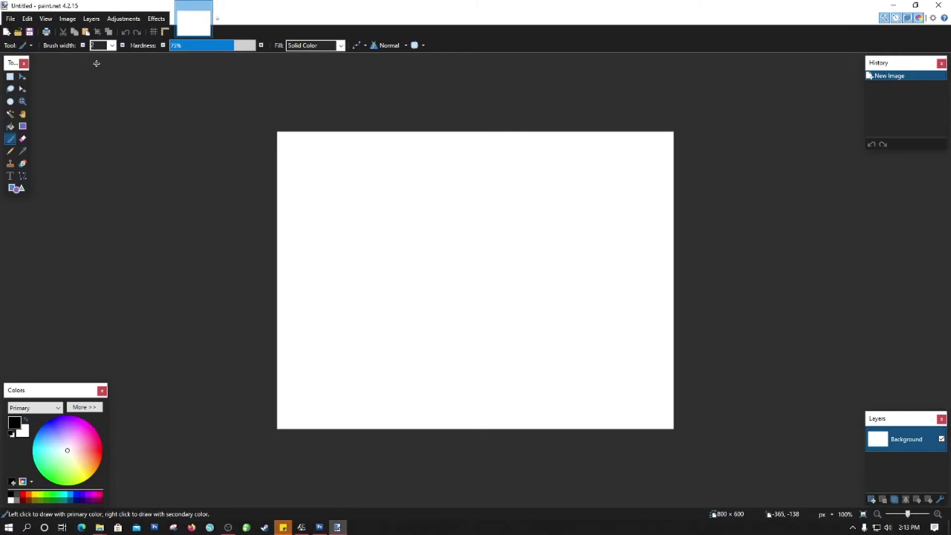
pyautogui.click(11, 20)
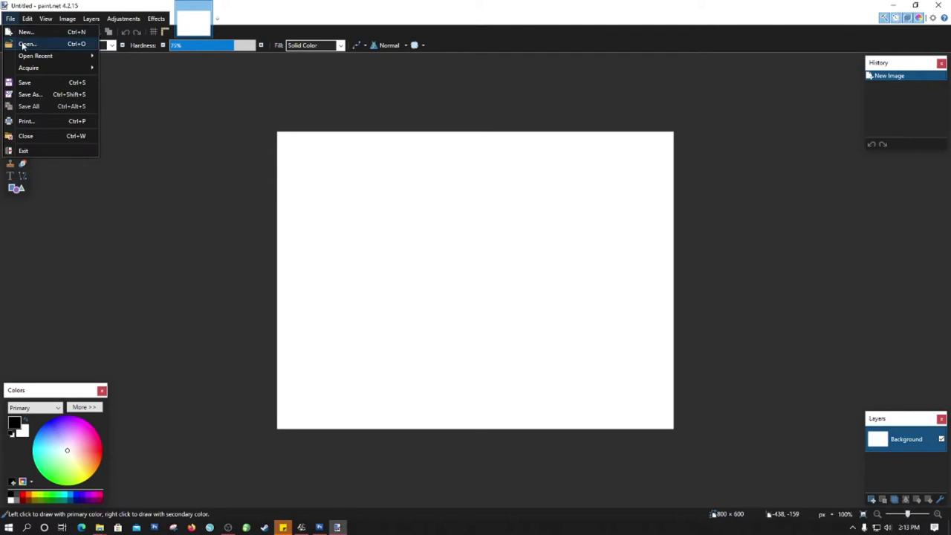
pyautogui.click(186, 134)
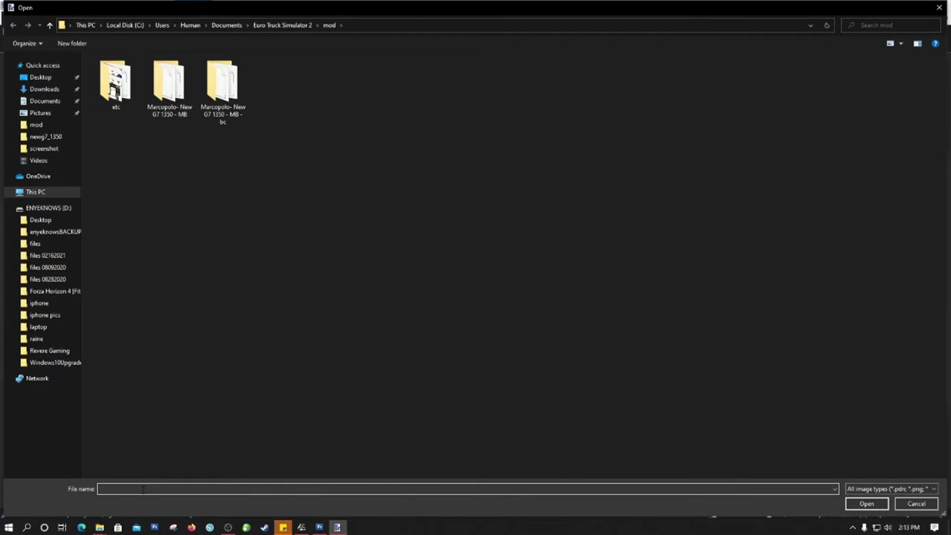
pyautogui.hotkey('ctrl', 'v')
pyautogui.click(850, 510)
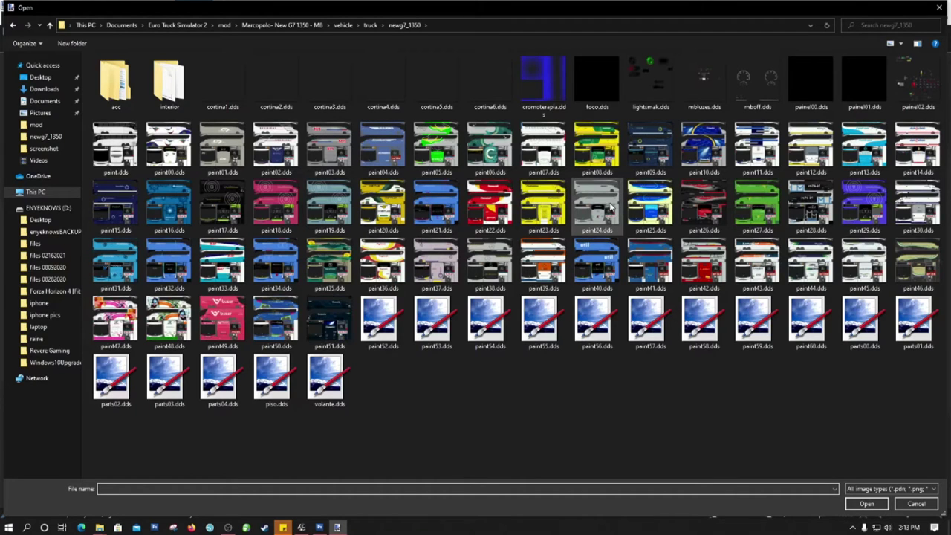
# - Look over the paint57.dds, paint.dds and paint00.dds textures, and leave the file selection without opening an image
pyautogui.click(628, 318)
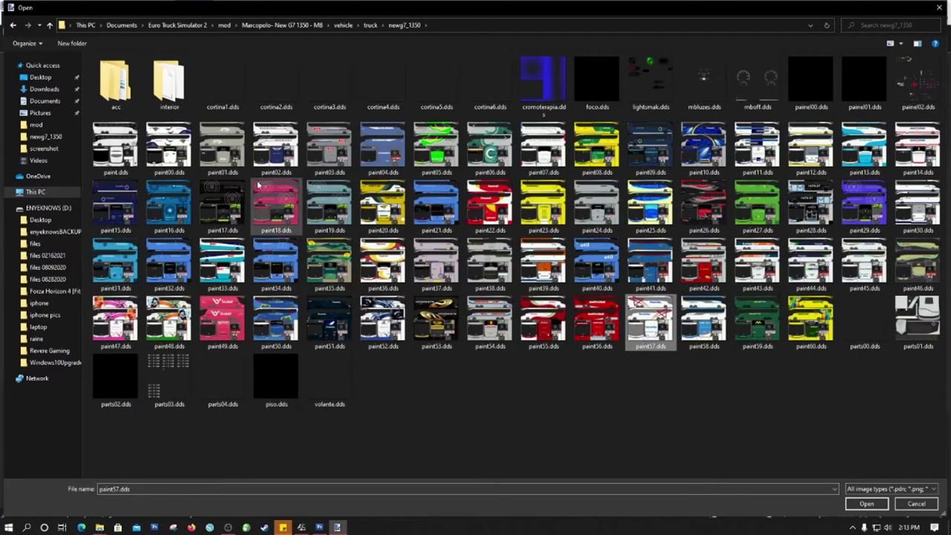
pyautogui.click(115, 149)
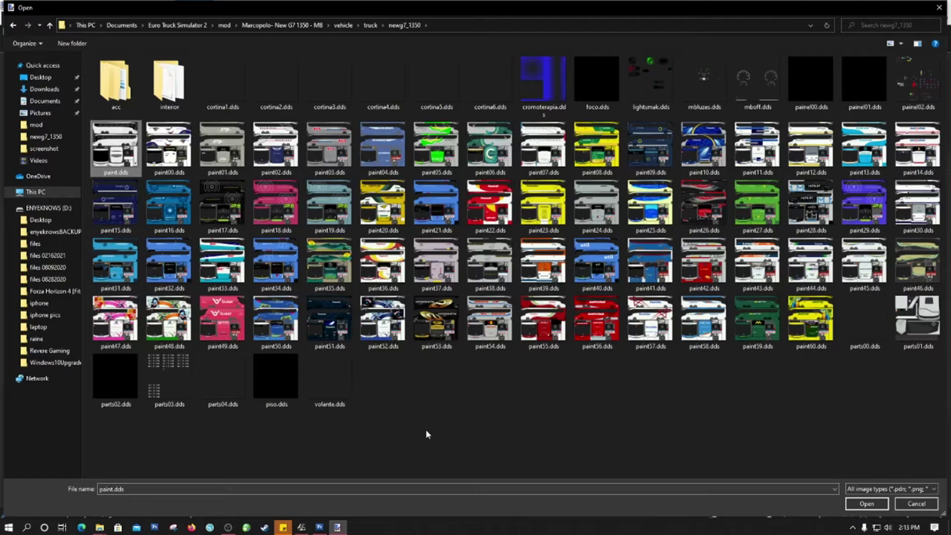
pyautogui.click(169, 148)
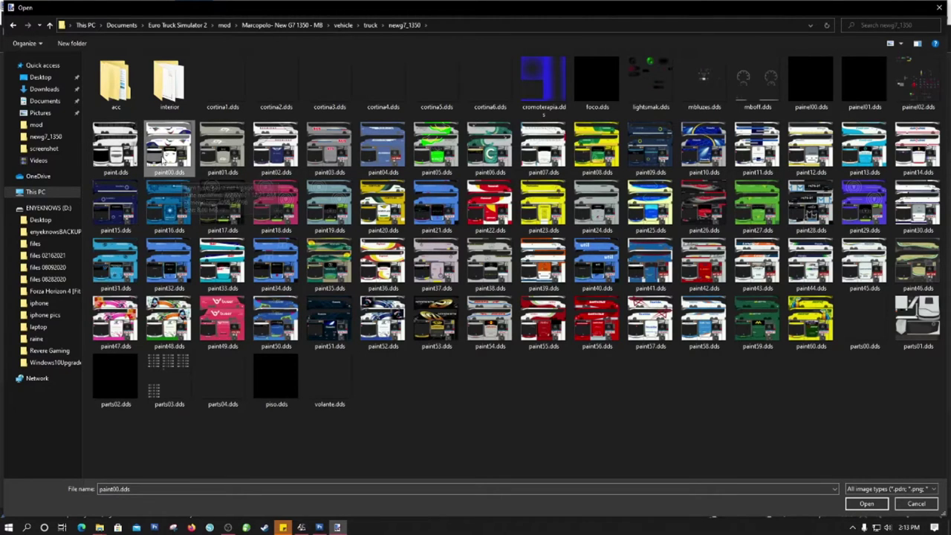
pyautogui.click(914, 504)
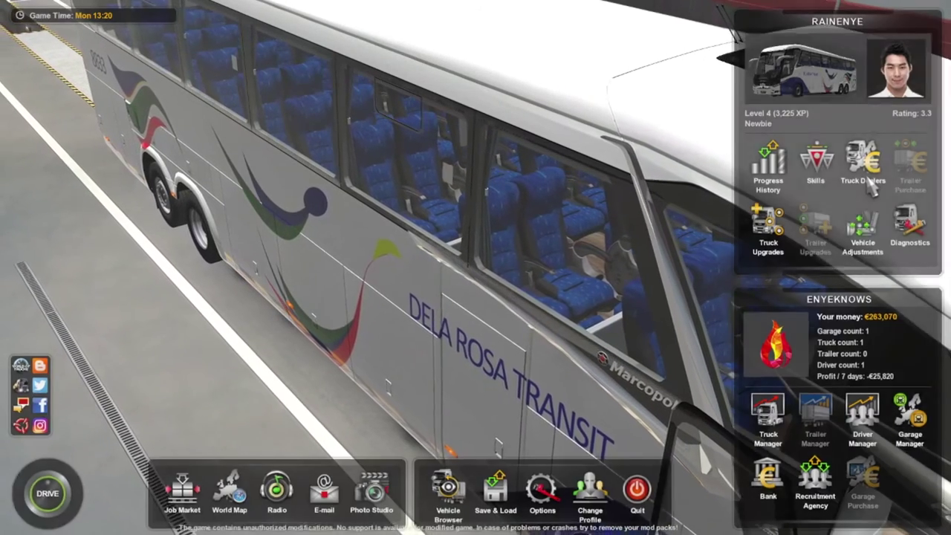
# - Switch to Euro Truck Simulator 2 and open the mod dealer's New G7 1350 bus in the truck configurator
pyautogui.click(866, 177)
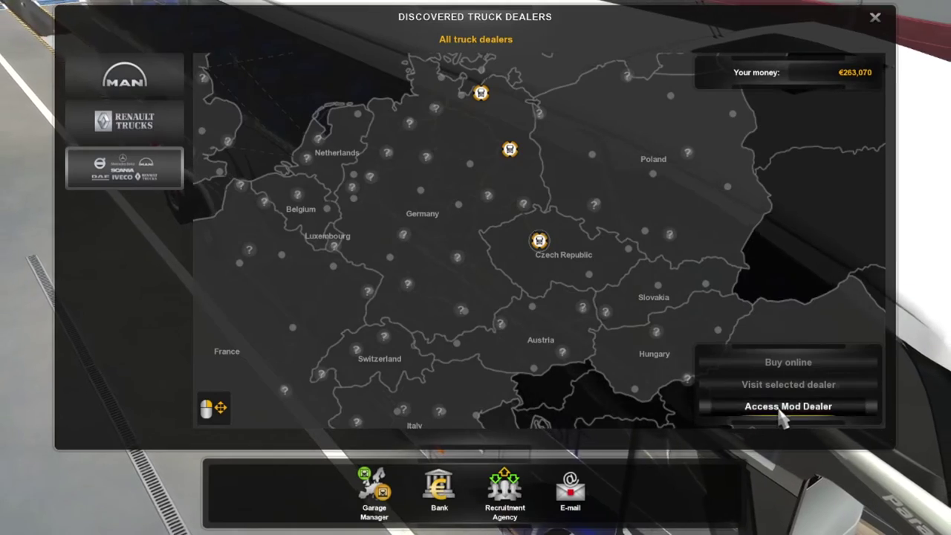
pyautogui.click(787, 406)
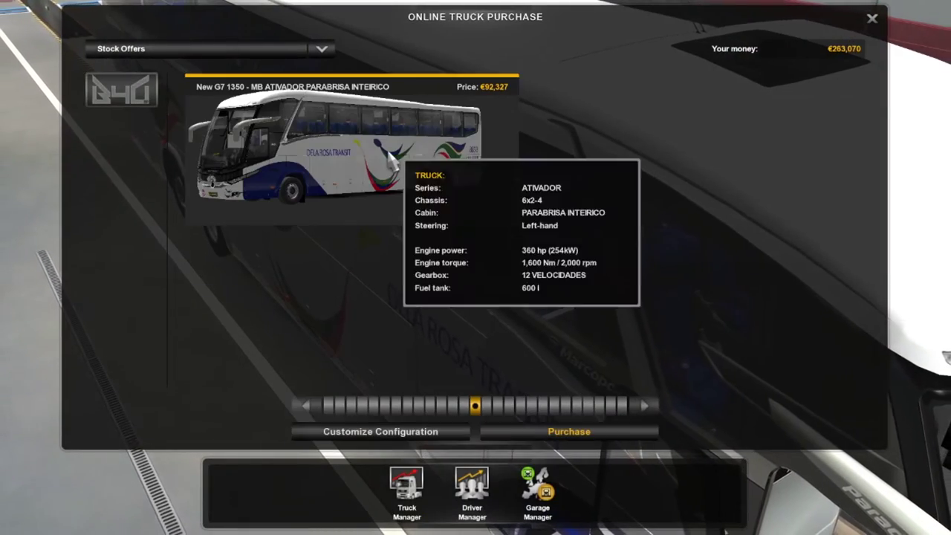
pyautogui.click(386, 149)
pyautogui.click(473, 345)
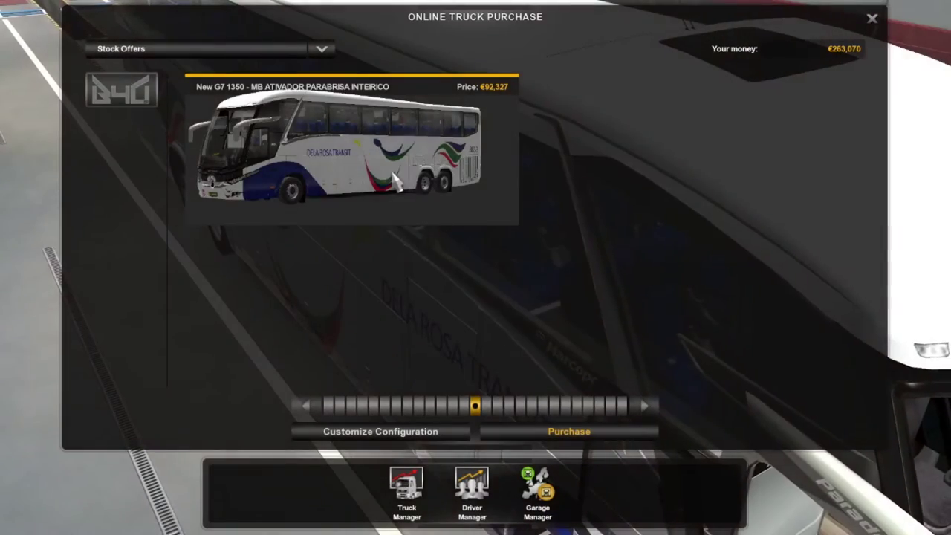
pyautogui.click(377, 438)
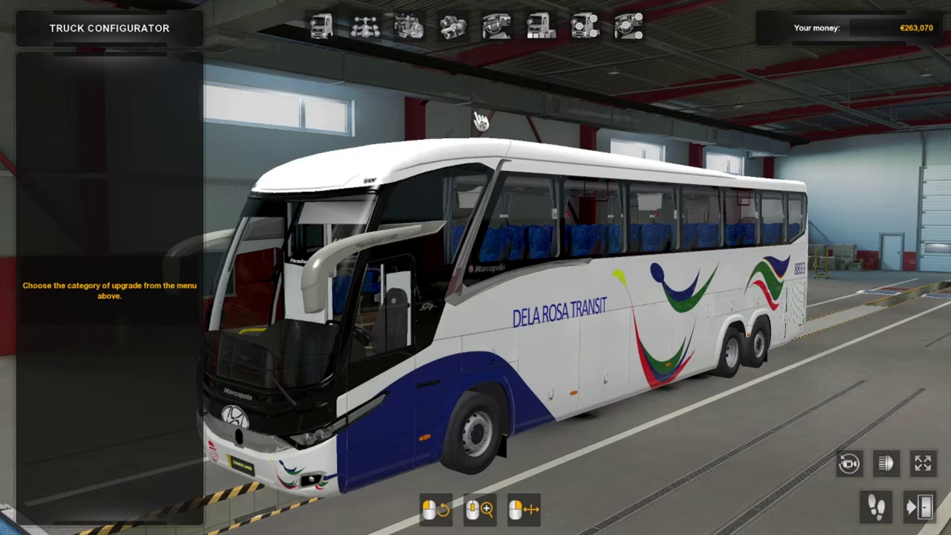
# - Preview the bus's paint jobs, including Aguia Branca, and examine the full list of available liveries
pyautogui.click(321, 27)
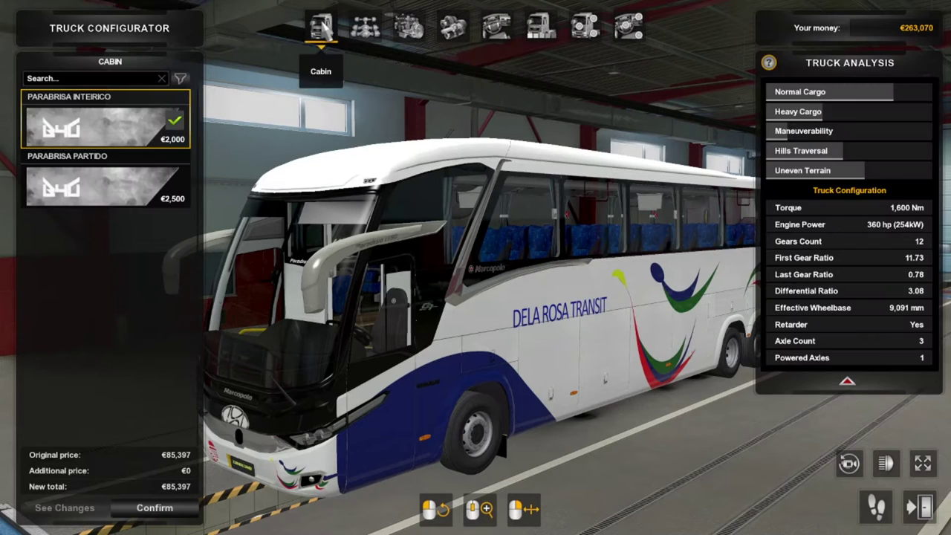
pyautogui.click(541, 27)
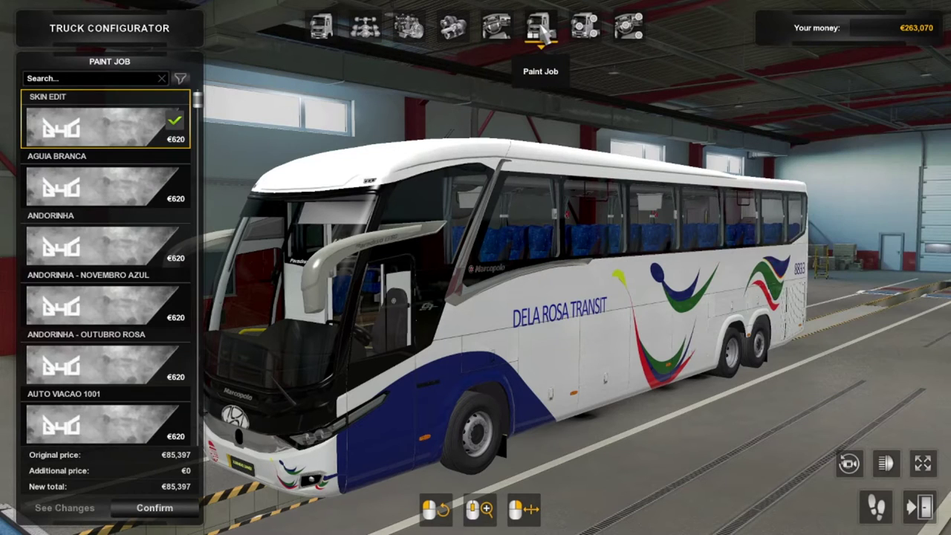
pyautogui.click(162, 195)
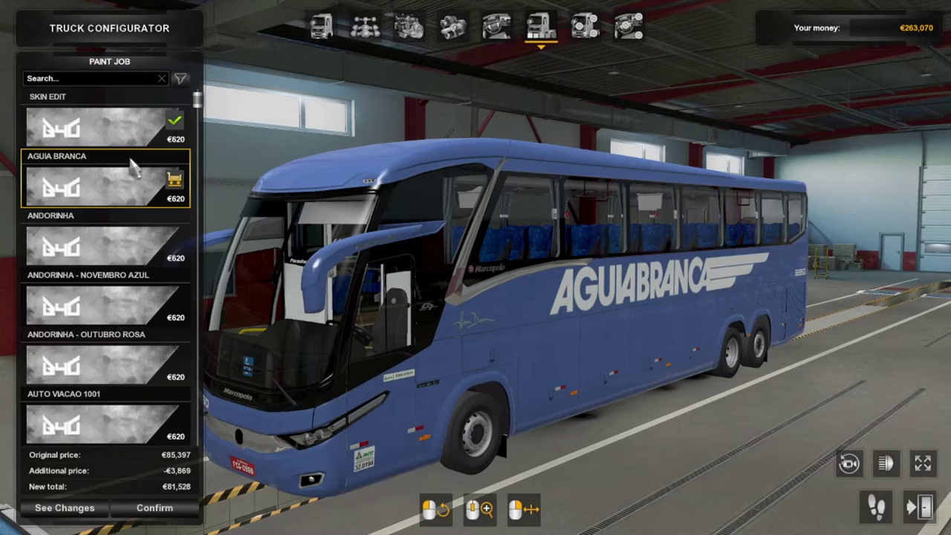
pyautogui.scroll(-15, 127, 178)
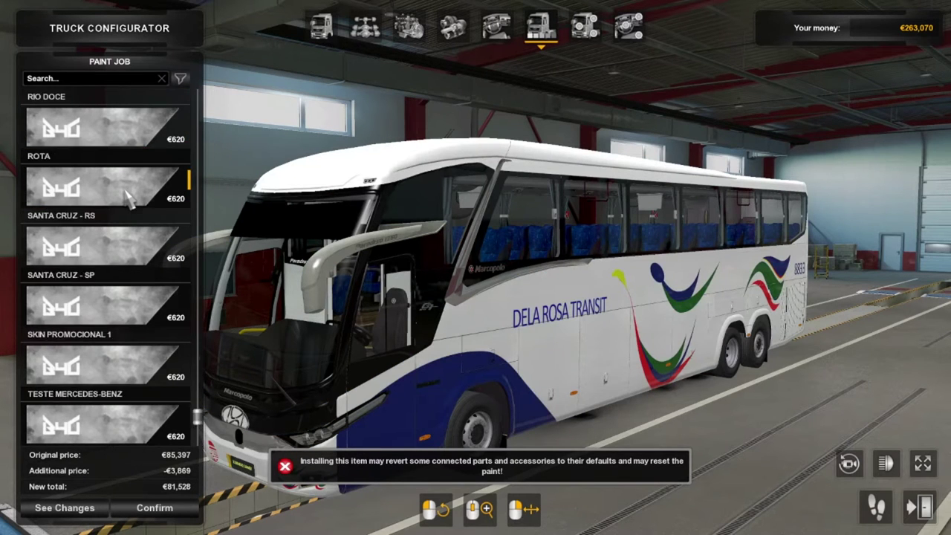
pyautogui.scroll(5, 128, 192)
pyautogui.scroll(10, 128, 192)
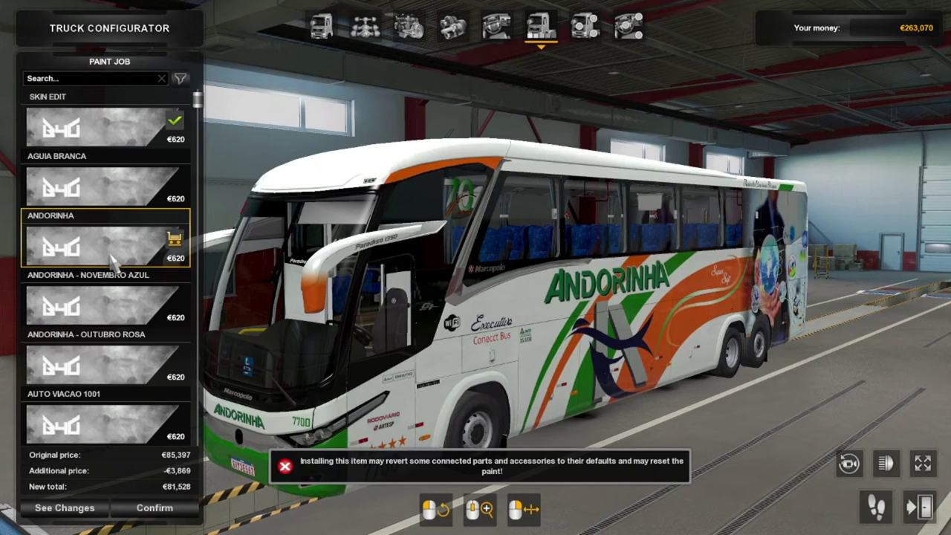
pyautogui.scroll(-2, 104, 334)
pyautogui.scroll(-4, 104, 338)
pyautogui.scroll(-6, 104, 338)
pyautogui.scroll(-2, 104, 337)
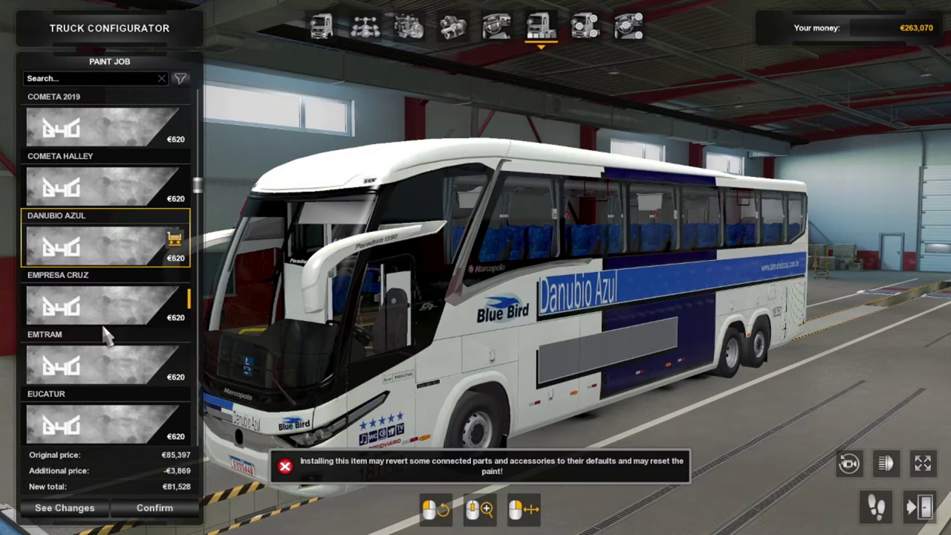
pyautogui.scroll(14, 104, 331)
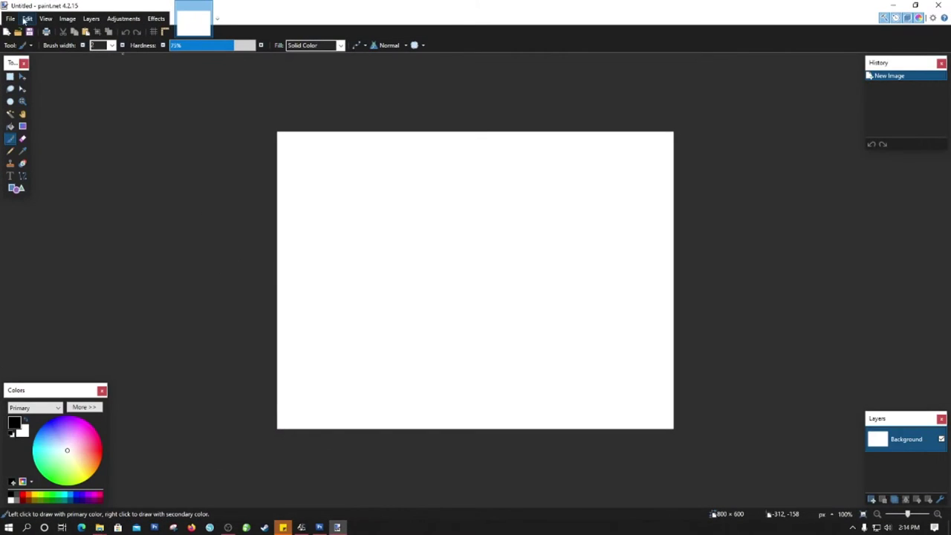
# - Switch back to paint.net and browse for an image in Marcopolo- New G7 1350 - MB\vehicle\truck\newg7_1350
pyautogui.click(10, 18)
pyautogui.click(17, 42)
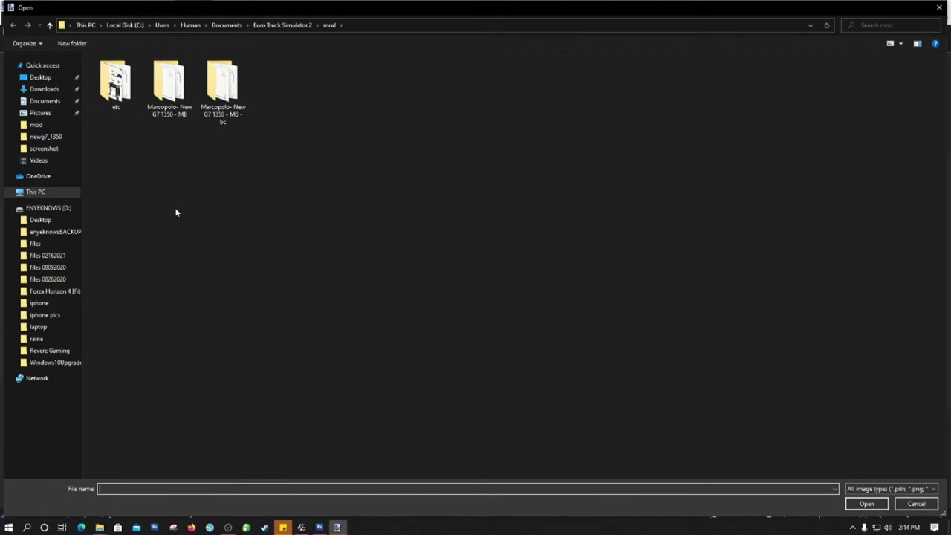
pyautogui.doubleClick(191, 89)
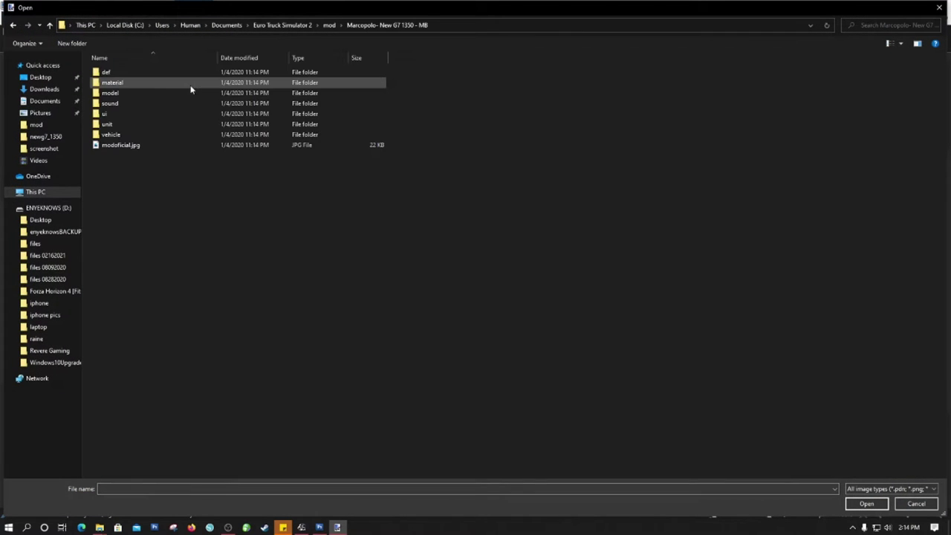
pyautogui.doubleClick(127, 134)
pyautogui.doubleClick(118, 73)
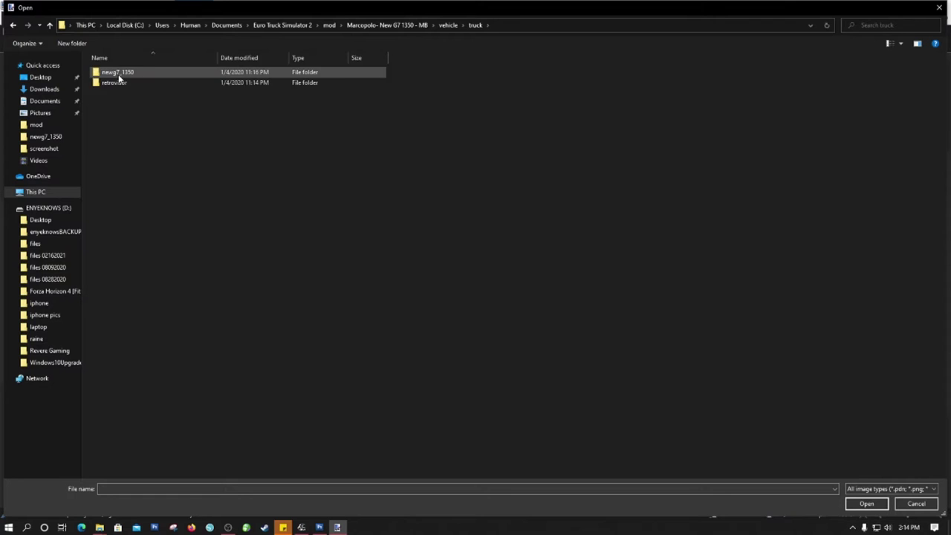
pyautogui.doubleClick(121, 71)
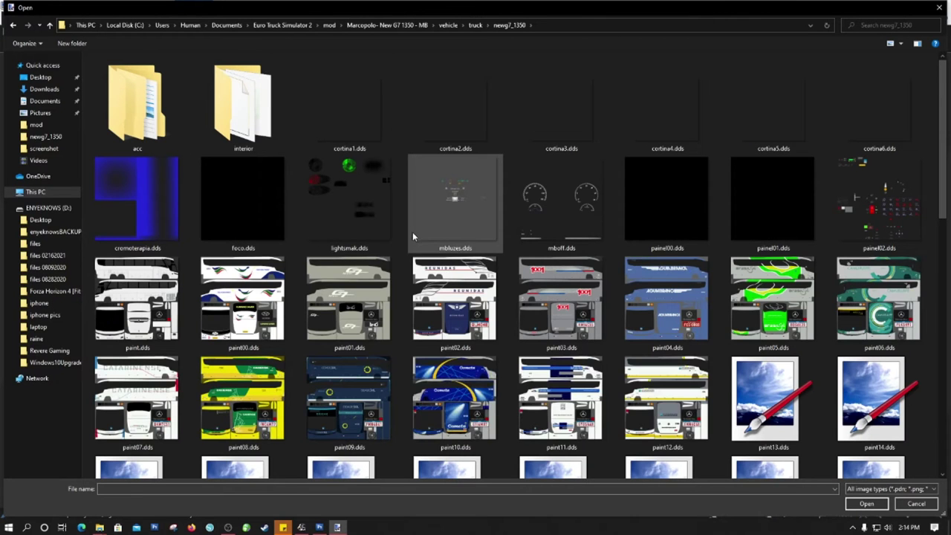
# - Examine the folder's bus livery textures, comparing paint00.dds with paint04.dds and reviewing the remaining paint files
pyautogui.click(246, 319)
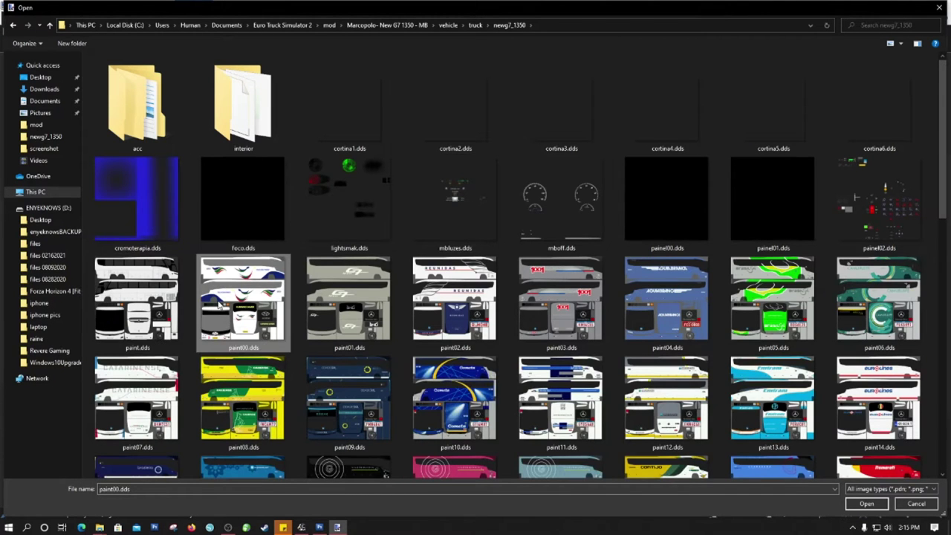
pyautogui.click(658, 315)
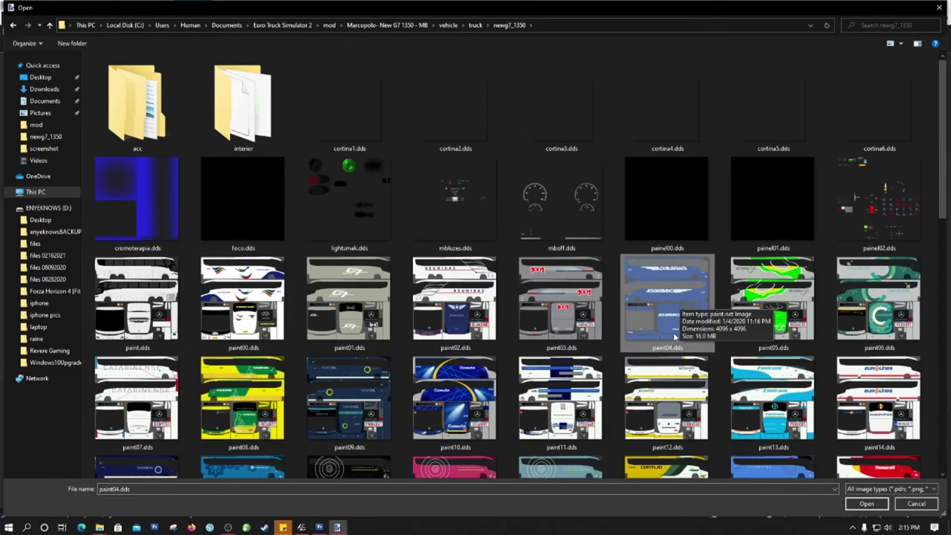
pyautogui.click(258, 321)
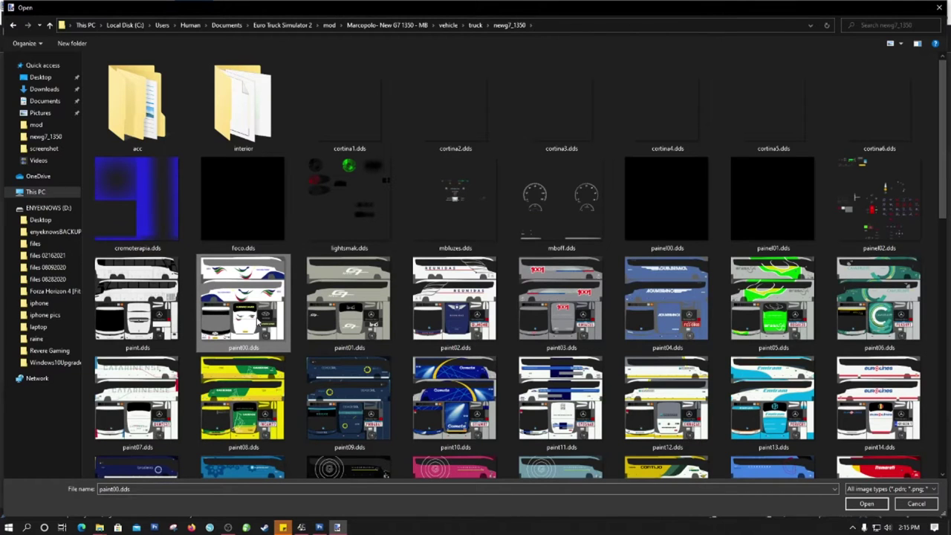
pyautogui.scroll(-6, 258, 322)
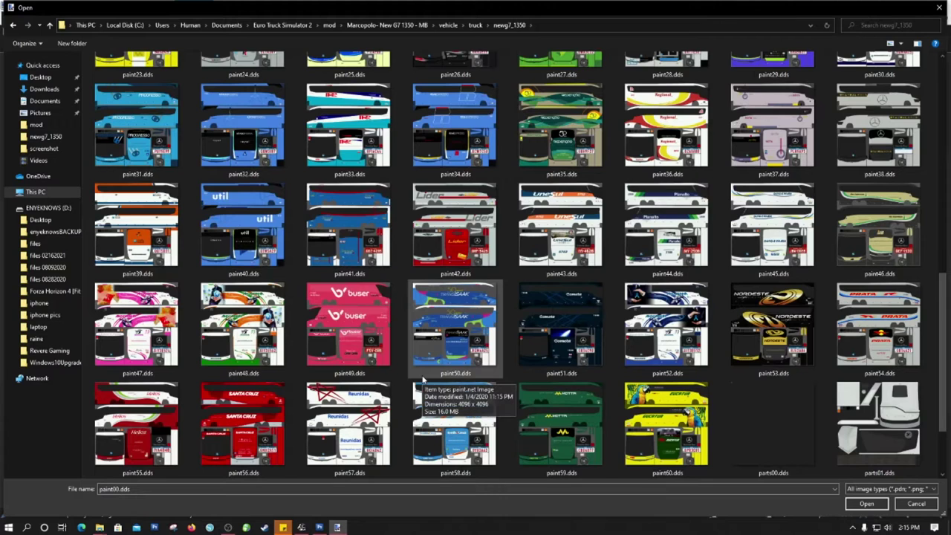
pyautogui.scroll(-1, 423, 380)
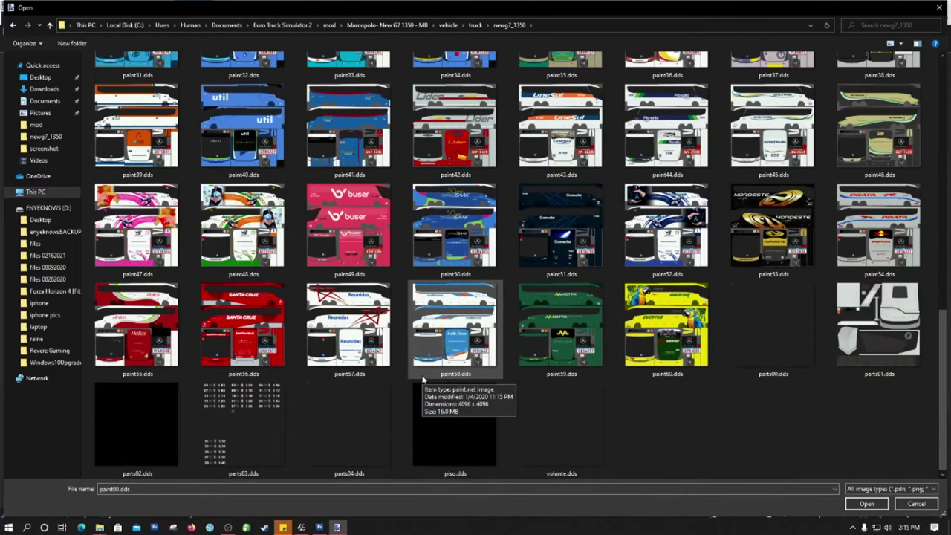
# - Open the REUNIDAS livery texture paint02.dds from the newg7_1350 folder for editing
pyautogui.scroll(10, 423, 380)
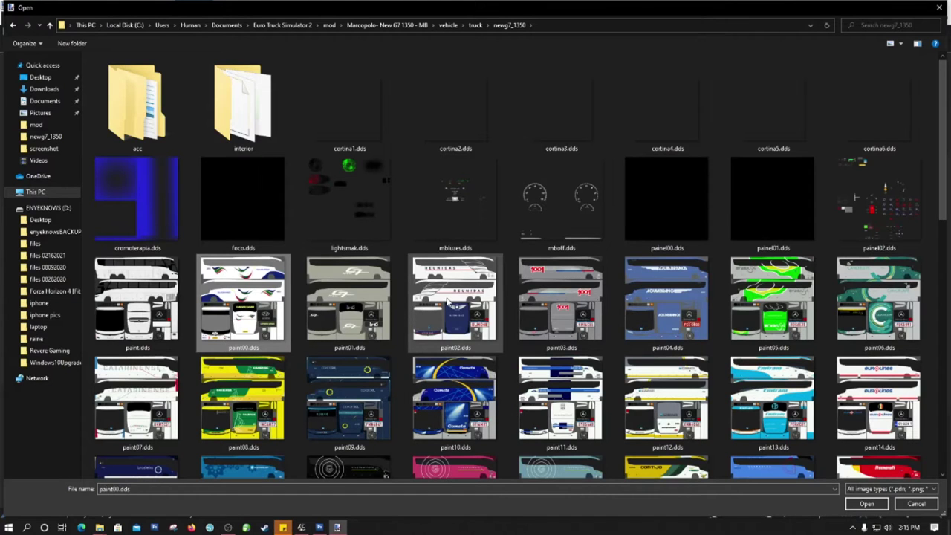
pyautogui.click(448, 301)
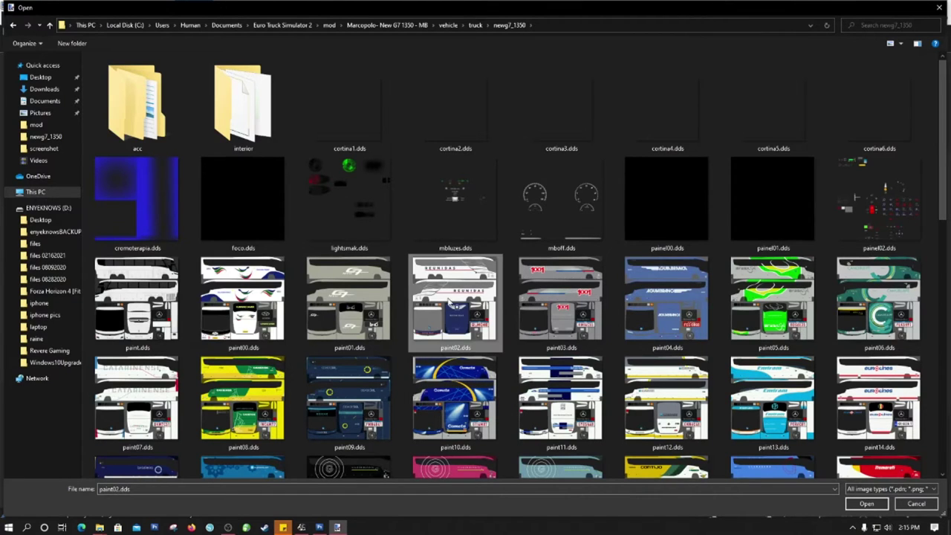
pyautogui.doubleClick(449, 301)
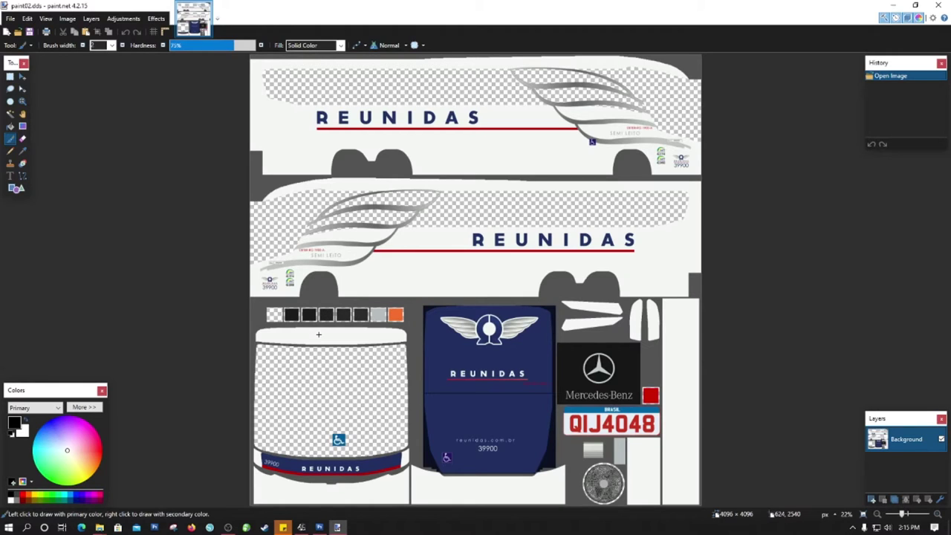
# - Capture the whole paint02.dds canvas with Snipping Tool and discard the snip without saving it
pyautogui.click(176, 527)
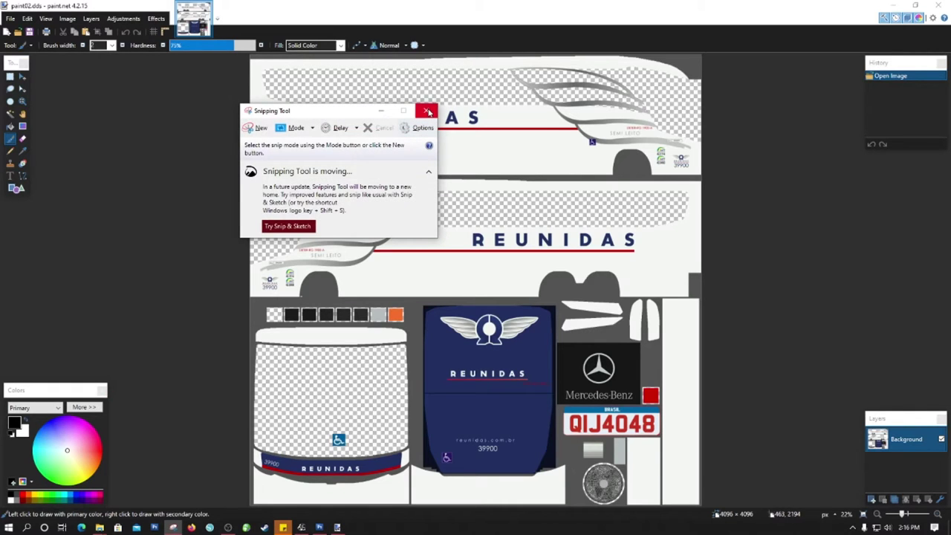
pyautogui.click(256, 128)
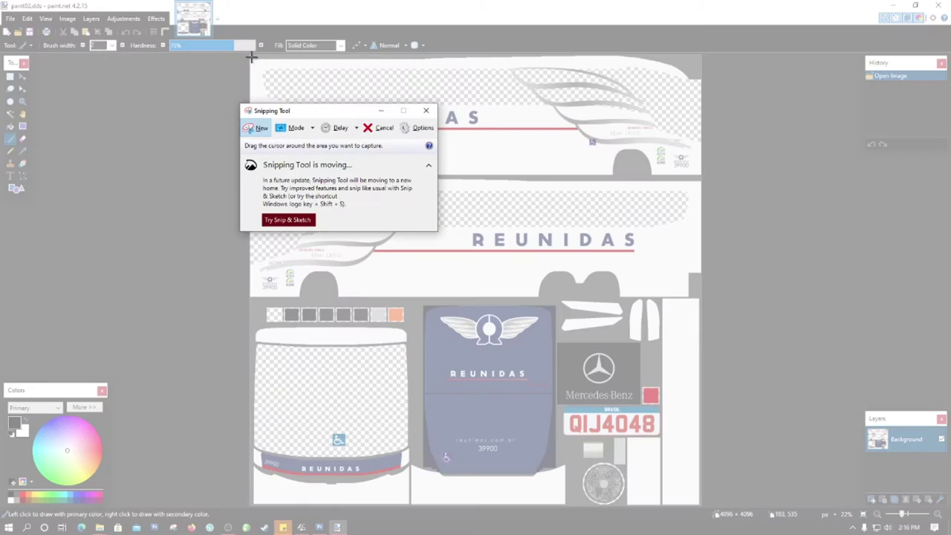
pyautogui.moveTo(248, 54); pyautogui.dragTo(701, 505)
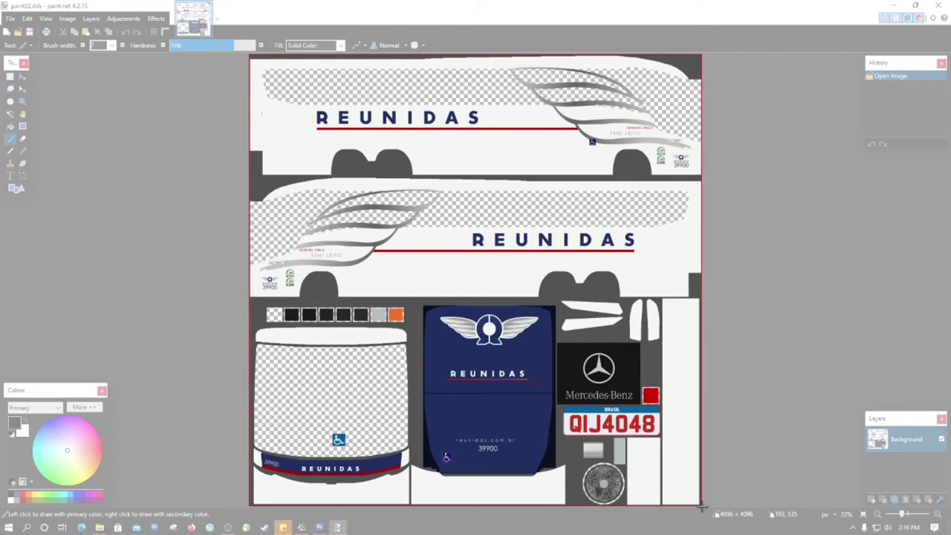
pyautogui.click(744, 8)
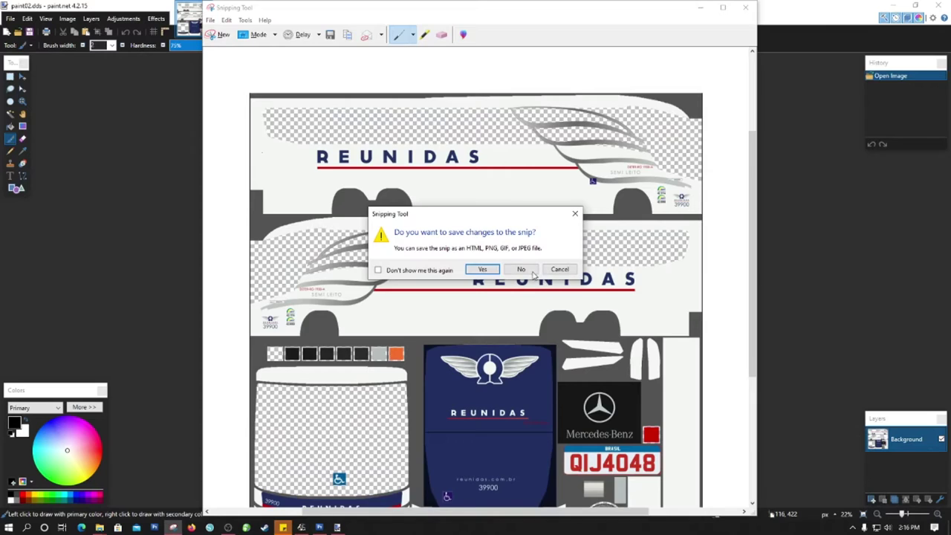
pyautogui.click(524, 271)
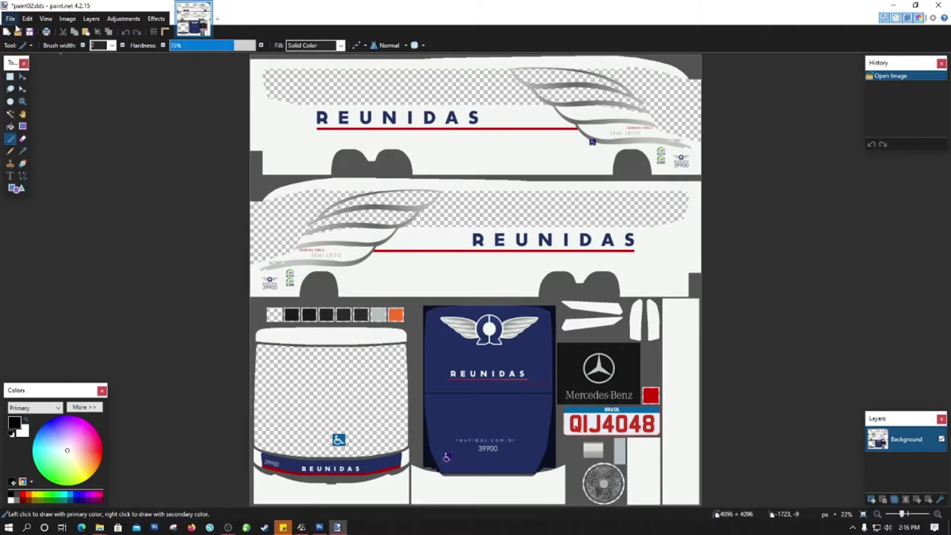
# - Save the texture as paint02.png in the Euro Truck Simulator 2 mod folder, using the PNG format with its preset save settings
pyautogui.click(10, 19)
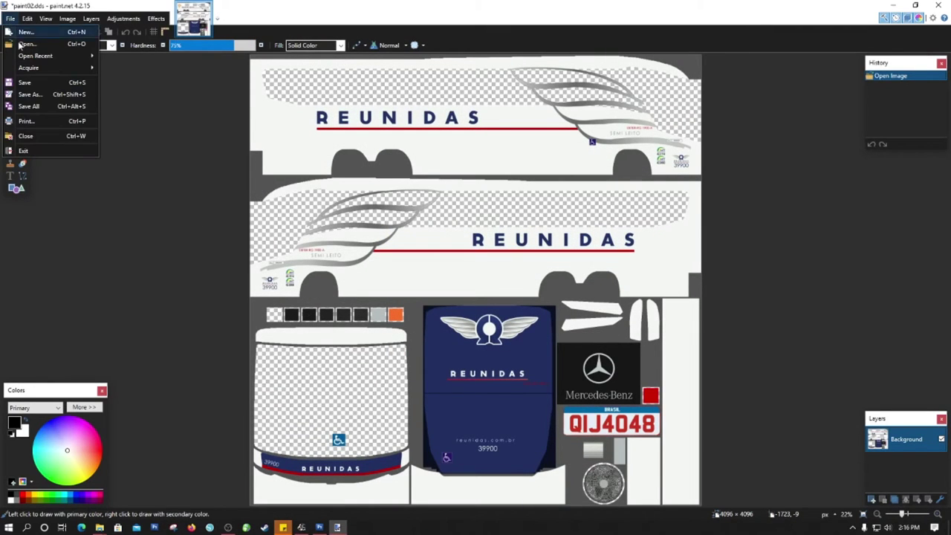
pyautogui.click(33, 94)
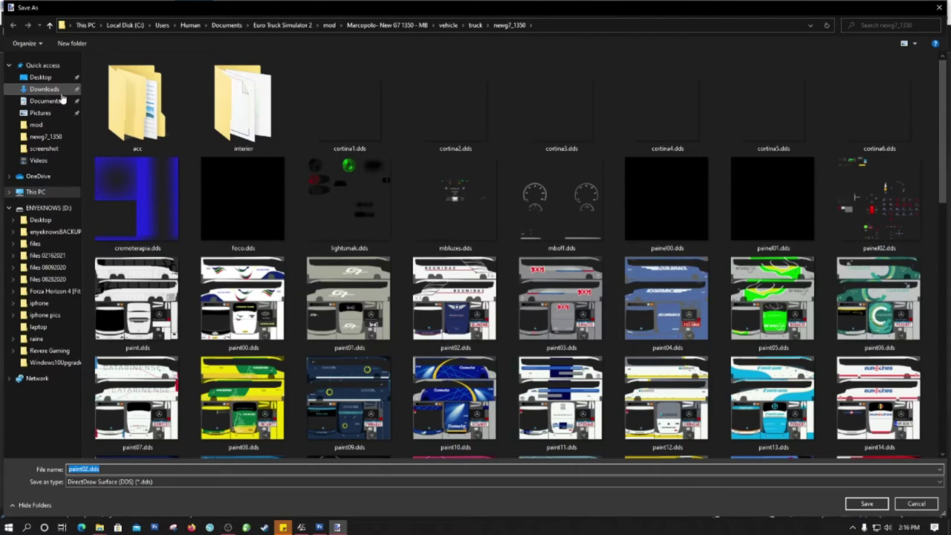
pyautogui.click(288, 26)
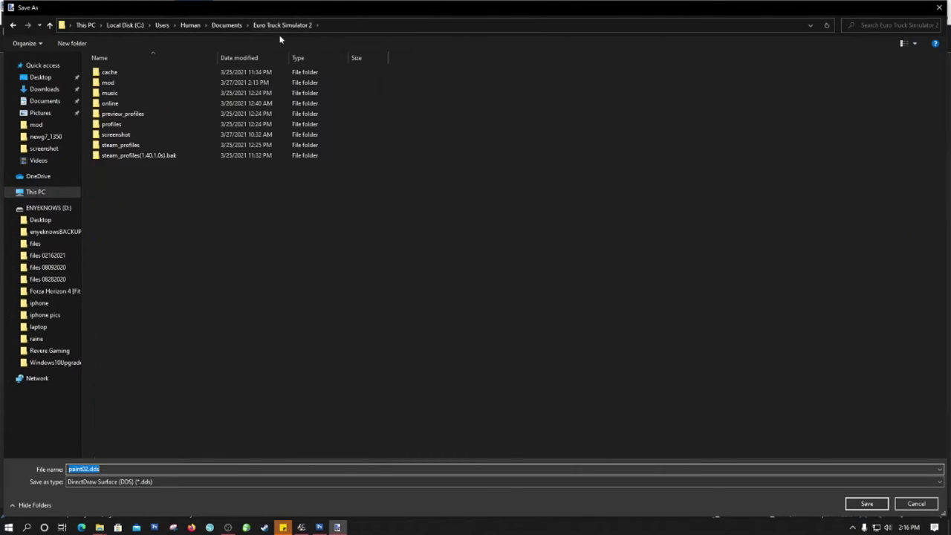
pyautogui.doubleClick(110, 82)
pyautogui.click(211, 466)
pyautogui.click(100, 472)
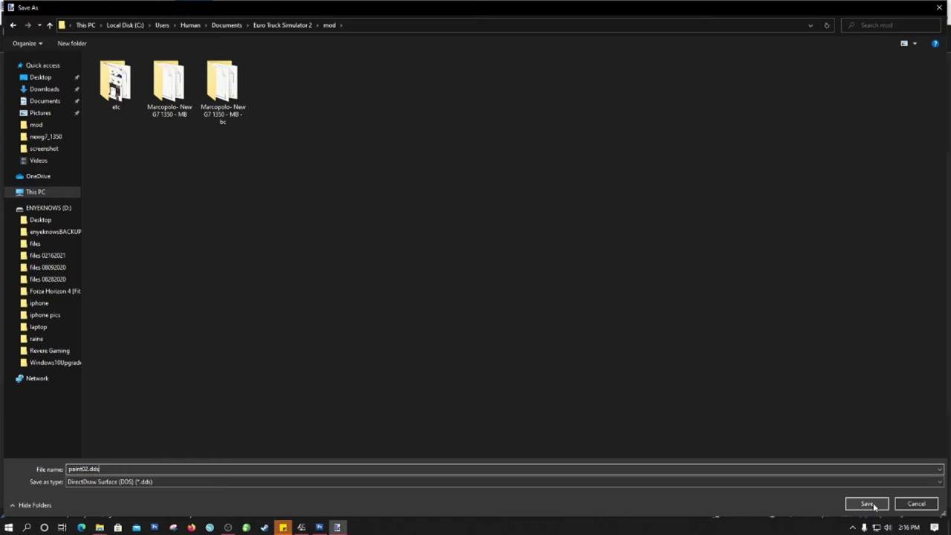
pyautogui.click(462, 481)
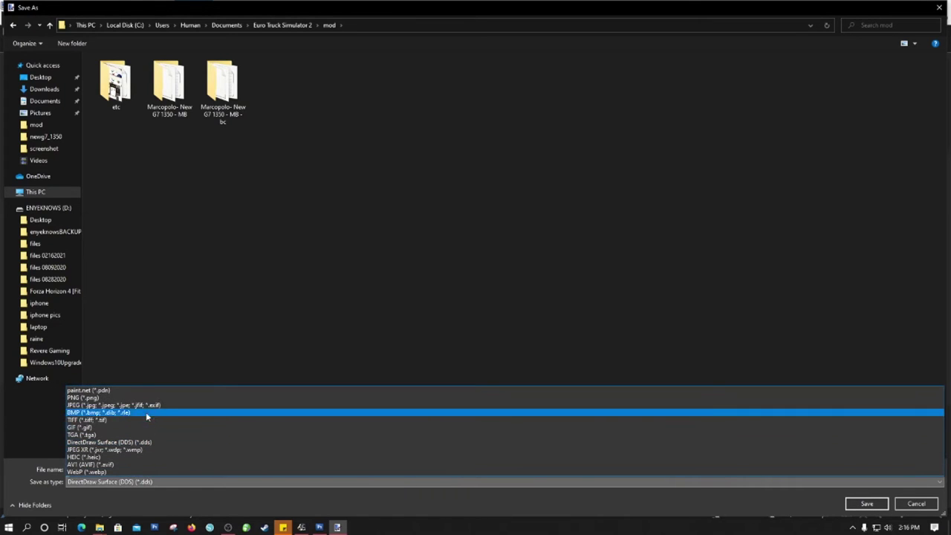
pyautogui.click(104, 397)
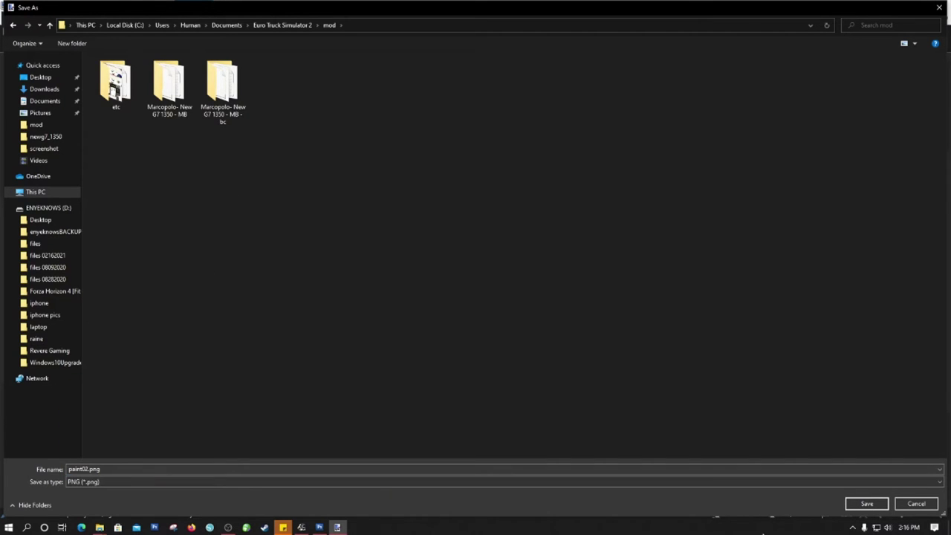
pyautogui.click(866, 503)
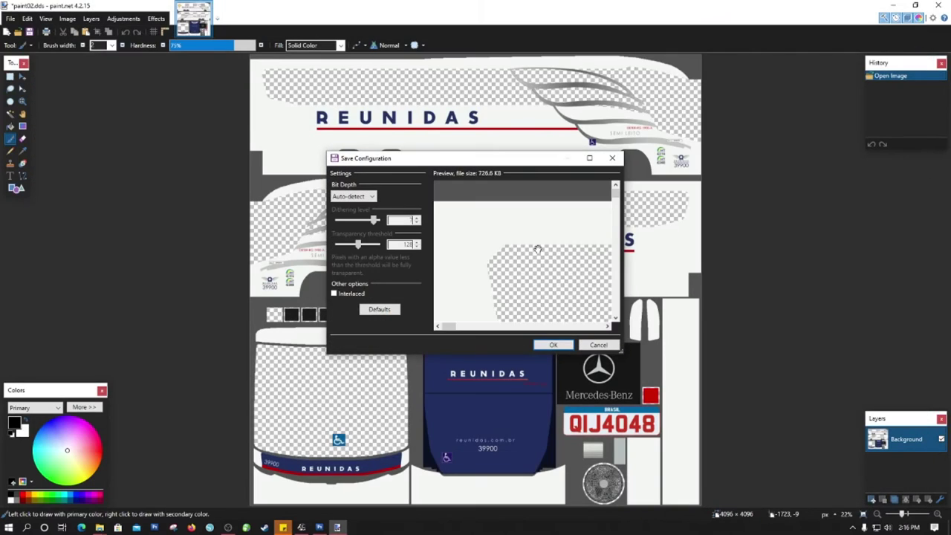
pyautogui.click(546, 344)
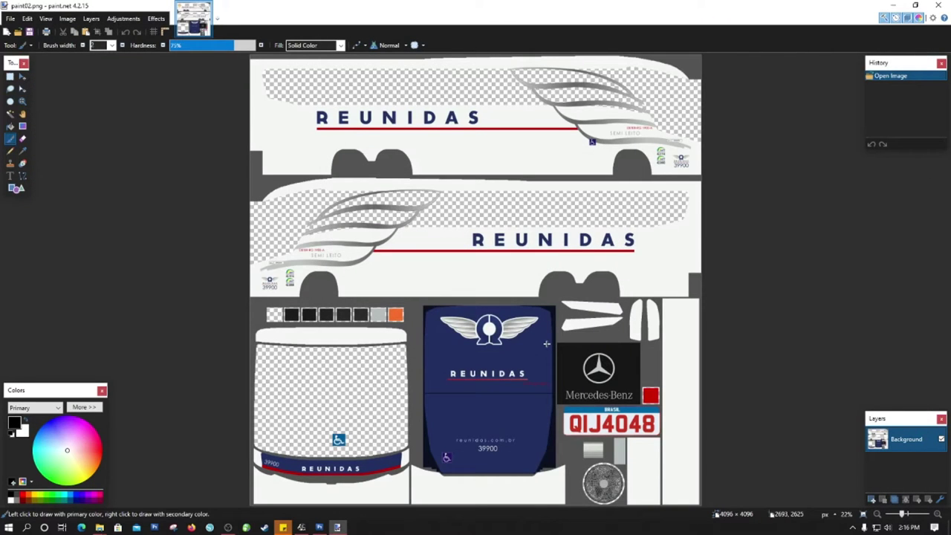
# - Switch to Photoshop CS3 and open paint02.png from the Euro Truck Simulator 2 mod folder in Documents
pyautogui.click(319, 527)
pyautogui.click(319, 527)
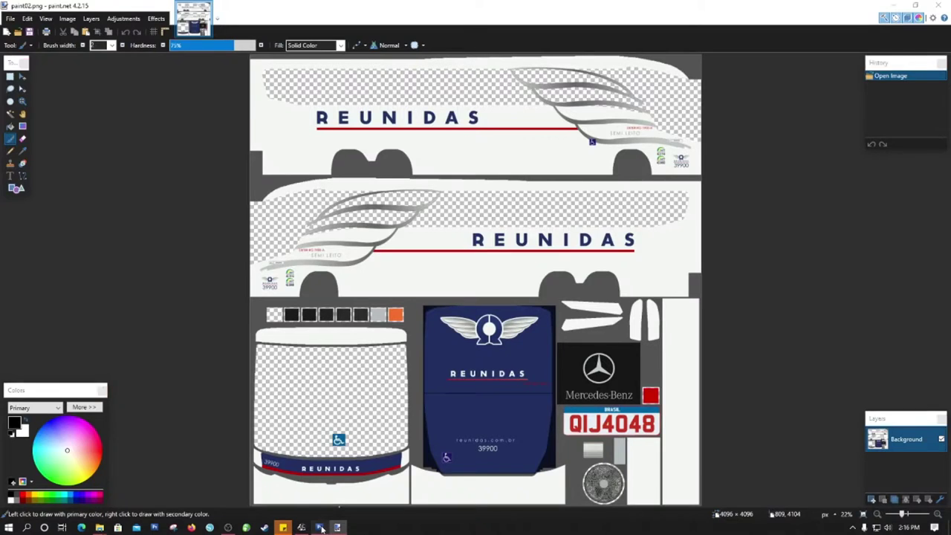
pyautogui.click(319, 528)
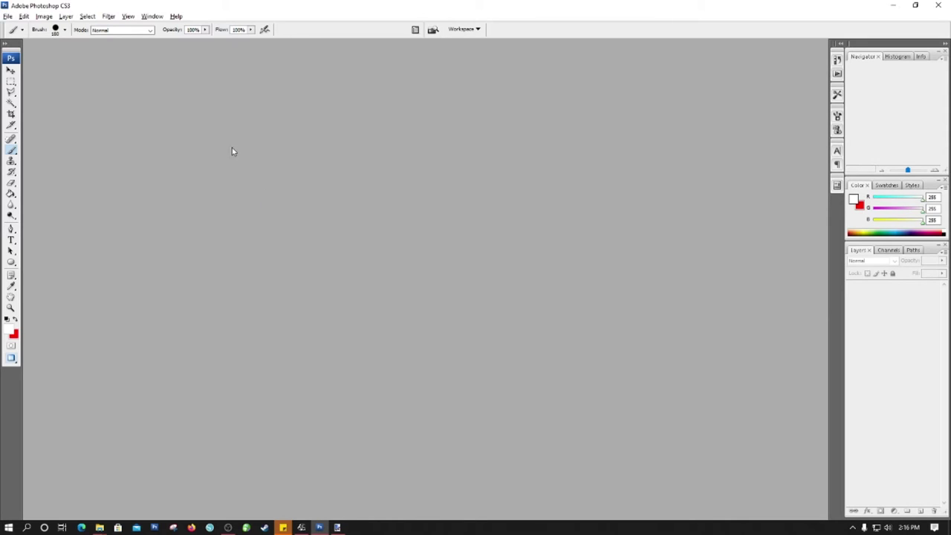
pyautogui.click(7, 15)
pyautogui.click(15, 35)
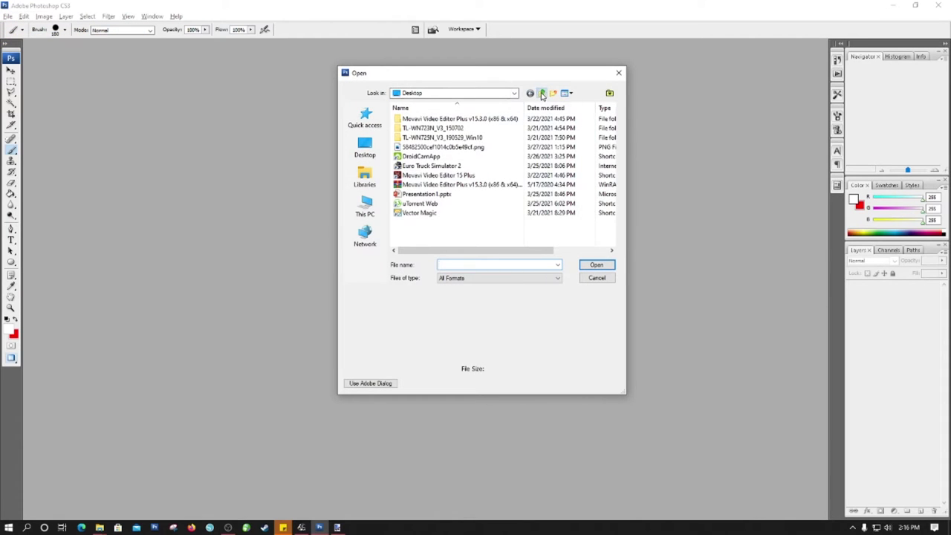
pyautogui.click(542, 93)
pyautogui.doubleClick(438, 184)
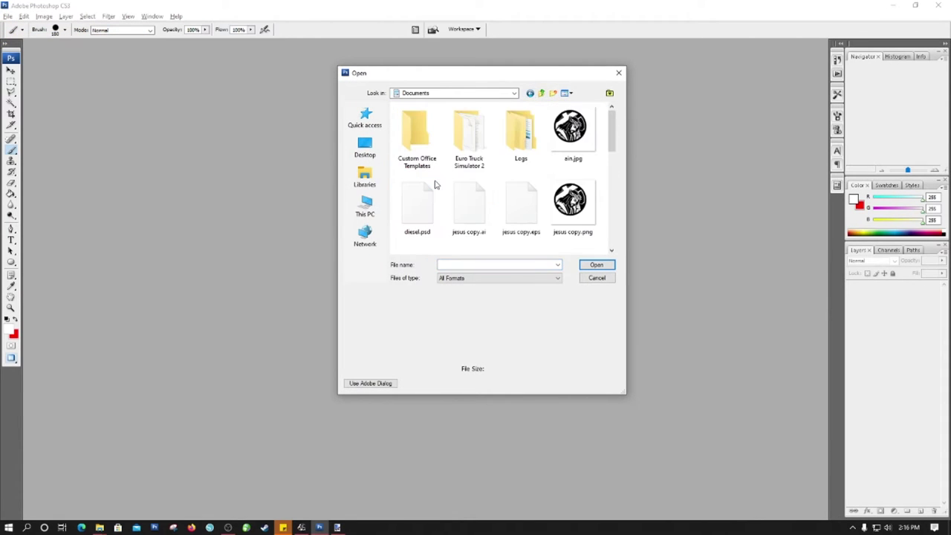
pyautogui.doubleClick(470, 137)
pyautogui.doubleClick(410, 128)
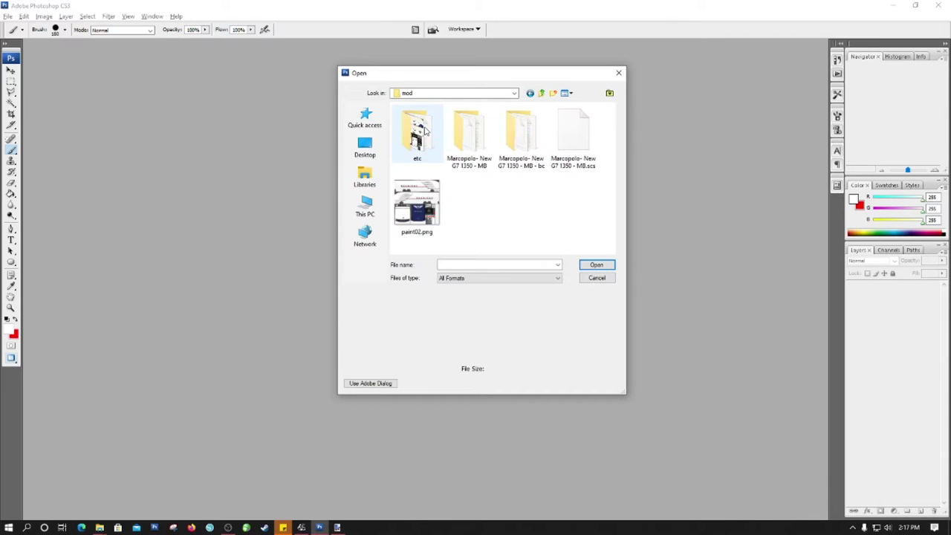
pyautogui.click(427, 218)
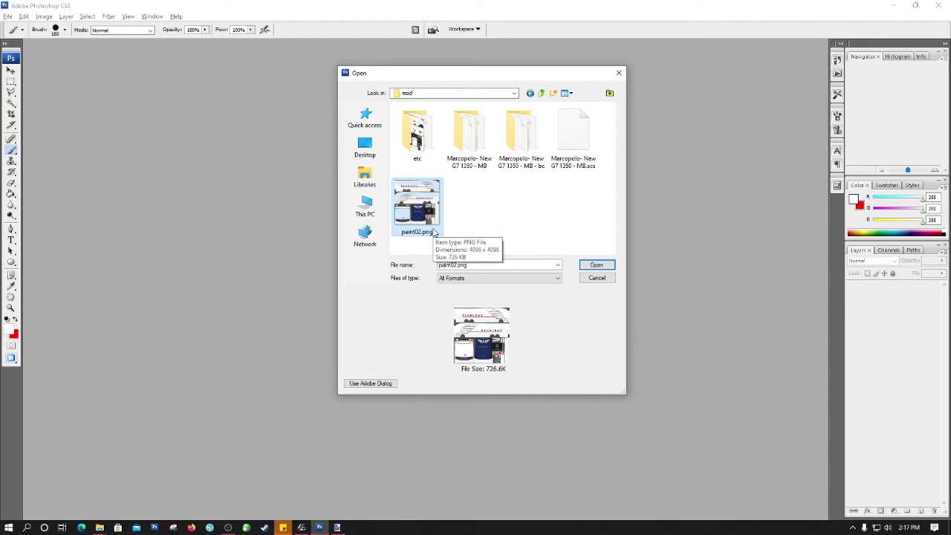
pyautogui.click(588, 266)
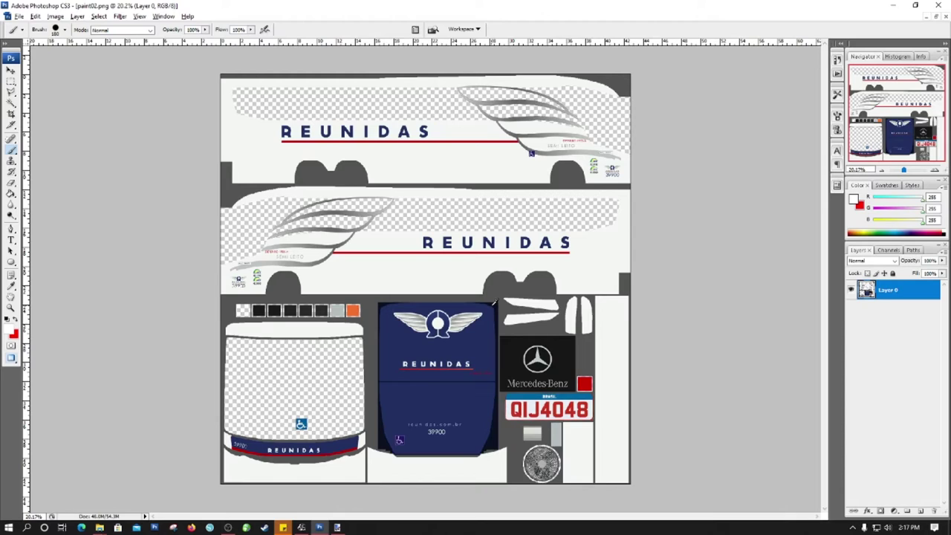
# - Select the white bodywork of the upper bus side with the Magic Wand and add a new layer above Layer 0
pyautogui.scroll(1, 493, 301)
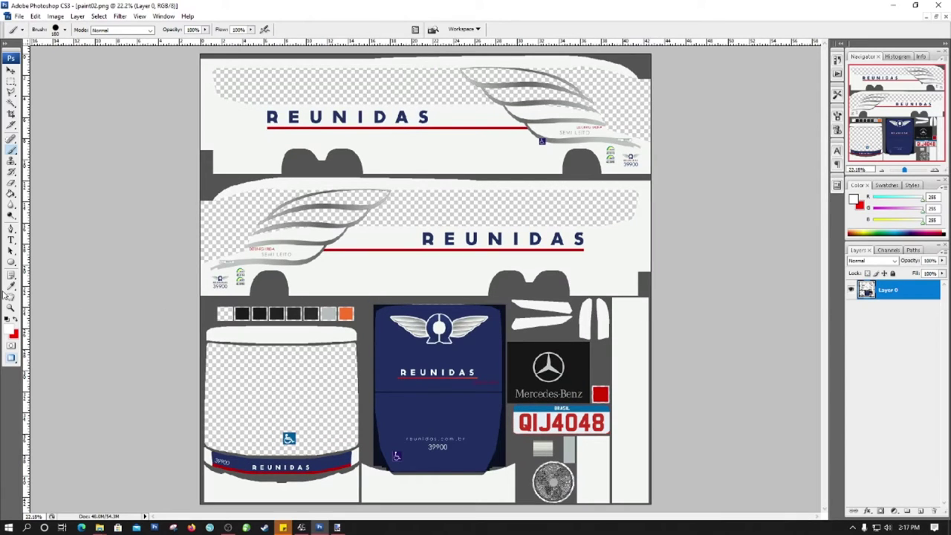
pyautogui.click(11, 240)
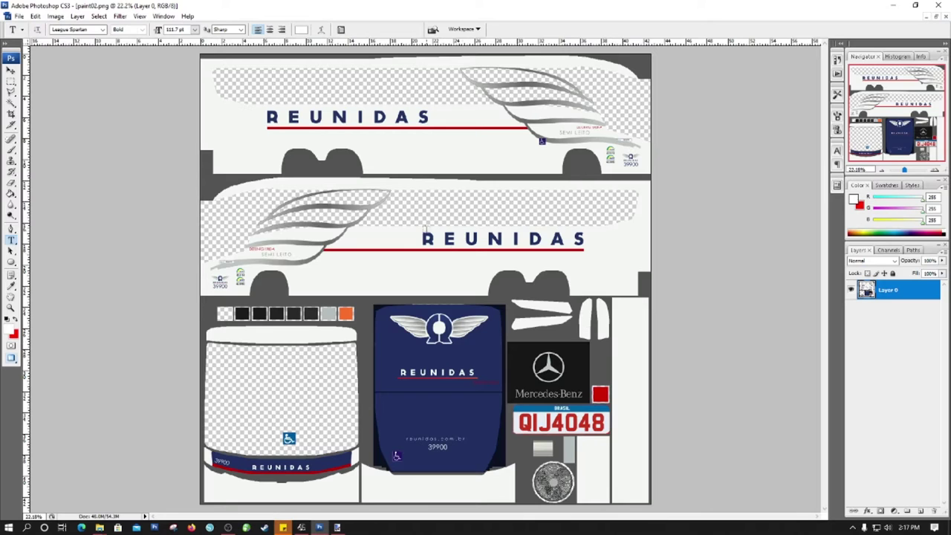
pyautogui.click(11, 104)
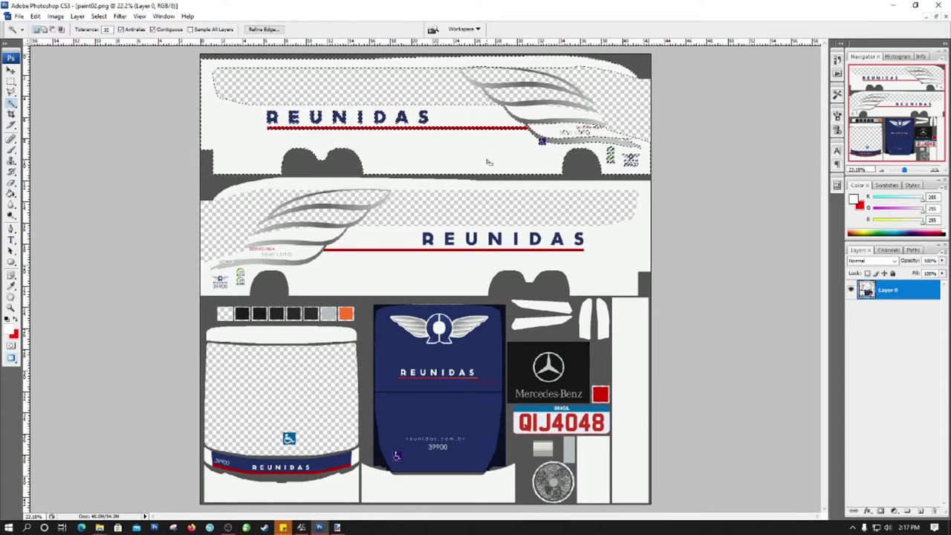
pyautogui.hotkey('ctrl', 'shift', 'n')
pyautogui.press('Return')
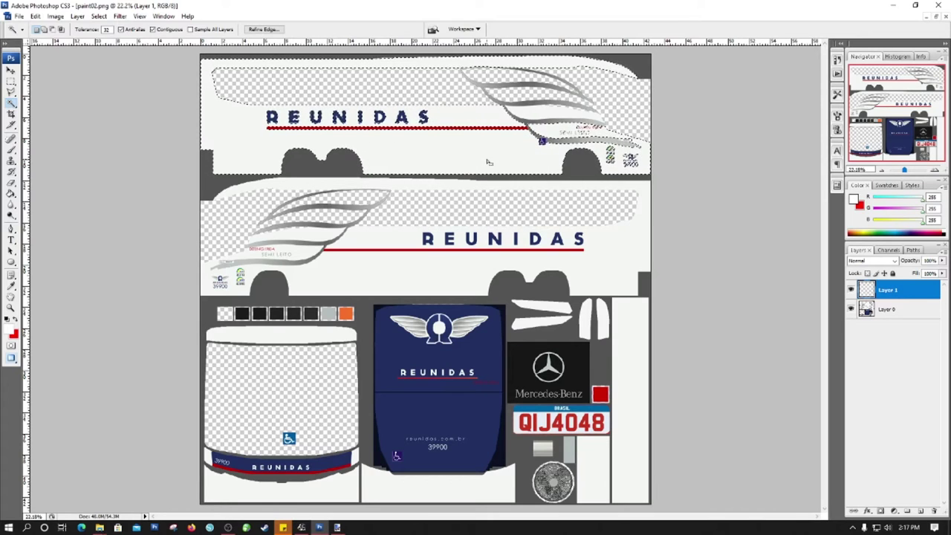
# - Fill the selected upper-side bodywork with red on Layer 1 using the Paint Bucket, and deselect it
pyautogui.press('x')
pyautogui.press('g')
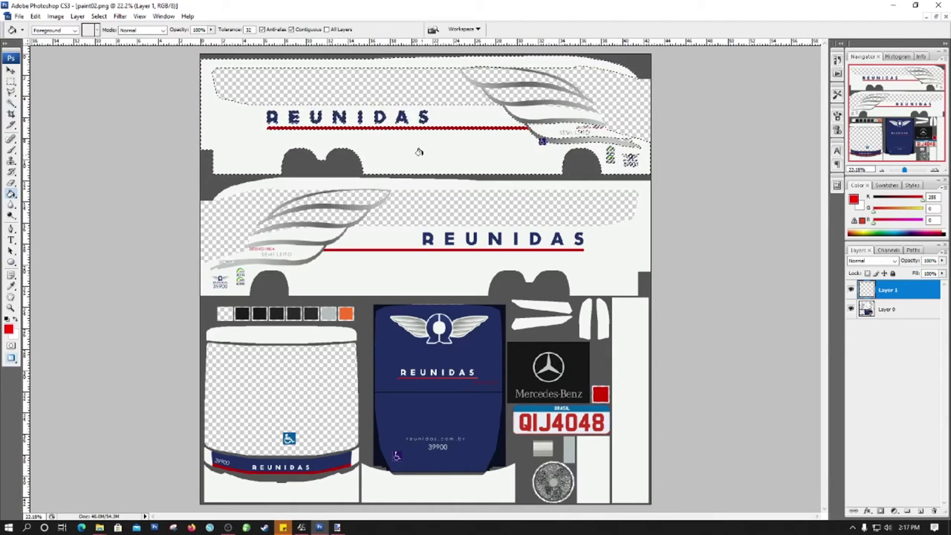
pyautogui.click(419, 151)
pyautogui.hotkey('ctrl', 'd')
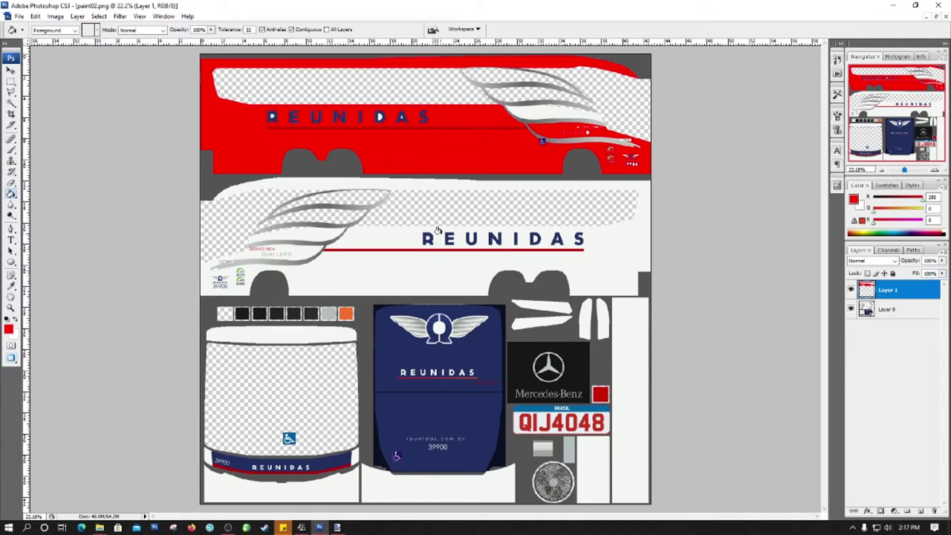
# - Select the REUNIDAS lettering on the red bus side with a rectangular marquee, delete it from Layer 0, and deselect
pyautogui.click(12, 80)
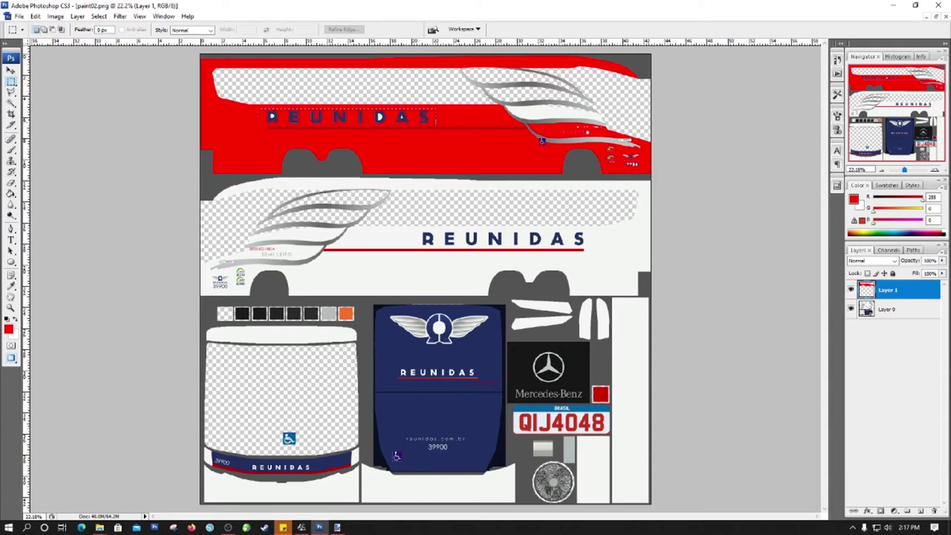
pyautogui.press('Delete')
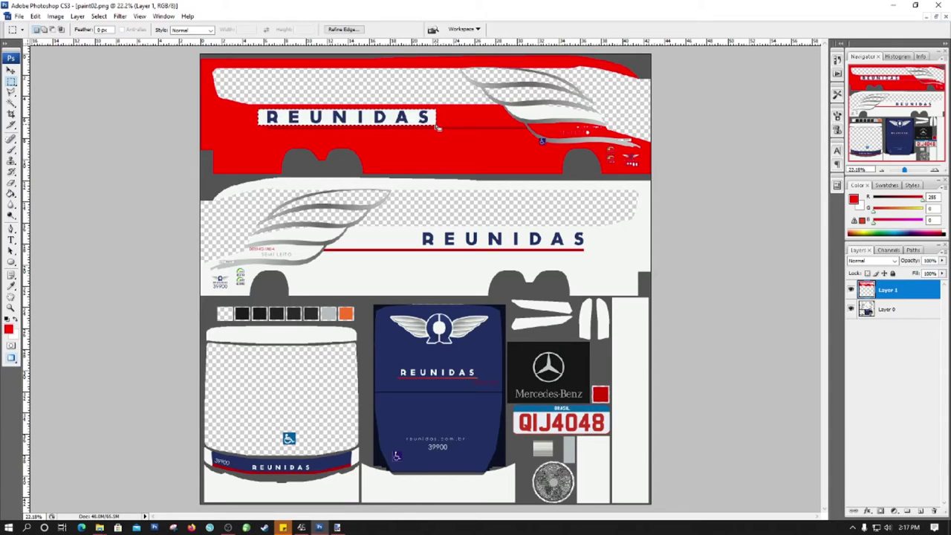
pyautogui.hotkey('ctrl', 'z')
pyautogui.click(878, 310)
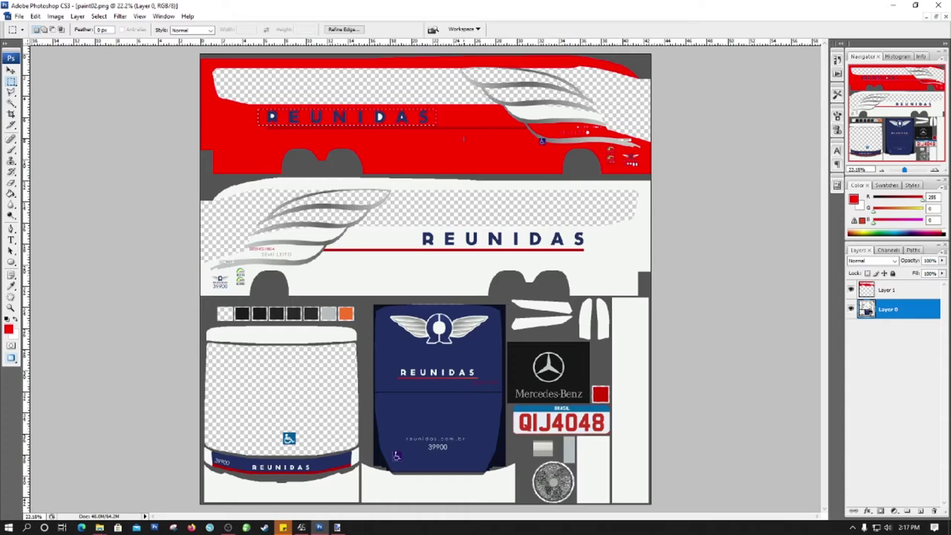
pyautogui.hotkey('ctrl', 'd')
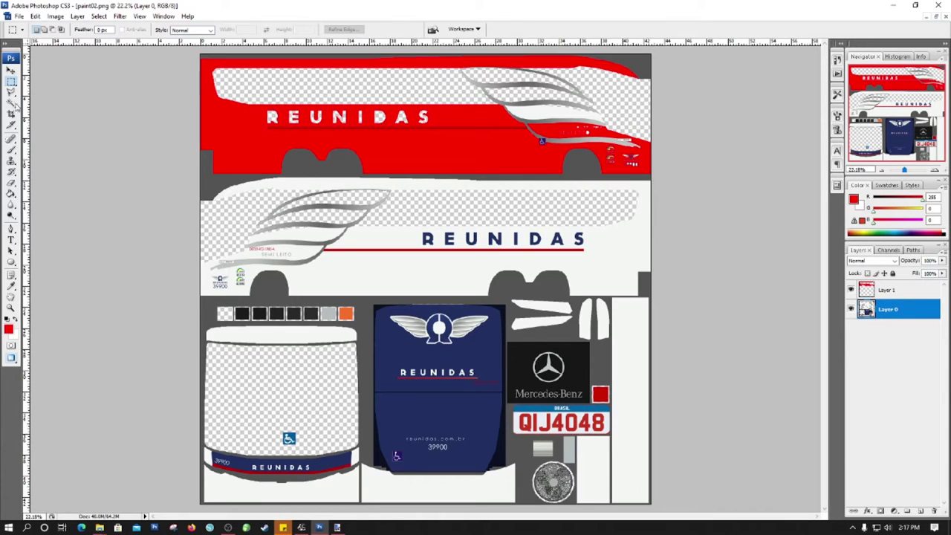
# - Cover the REUNIDAS lettering on the upper bus side with a red-filled rectangular selection on a new layer, and deselect
pyautogui.moveTo(440, 127); pyautogui.dragTo(437, 127)
pyautogui.click(12, 193)
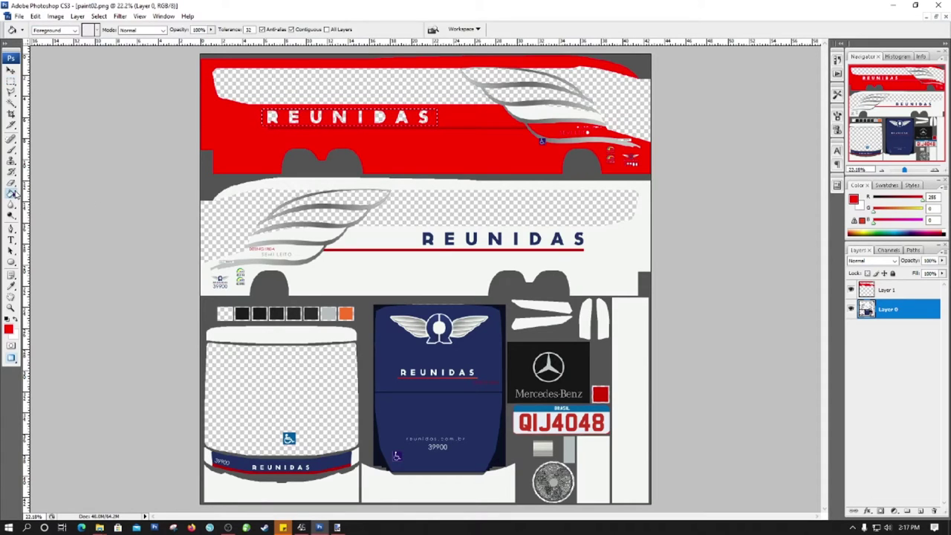
pyautogui.hotkey('ctrl', 'shift', 'alt', 'n')
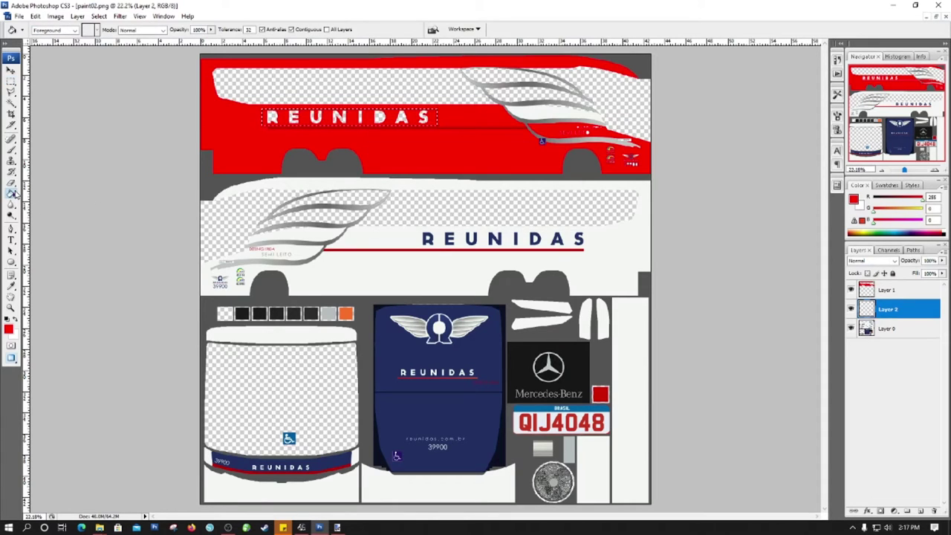
pyautogui.click(296, 116)
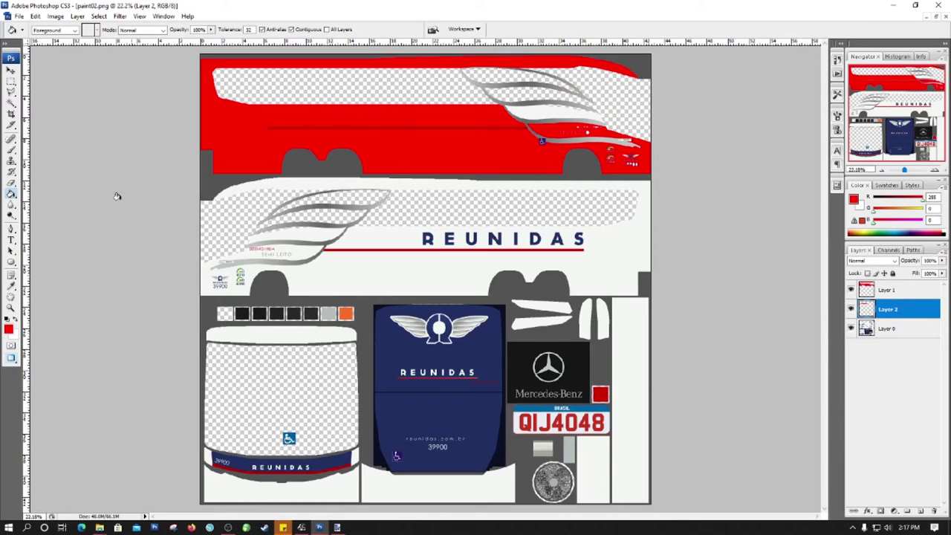
# - Place white text "en" on the red upper bus side with its layer above Layer 1, and hide the stray empty text layer
pyautogui.click(12, 239)
pyautogui.click(283, 117)
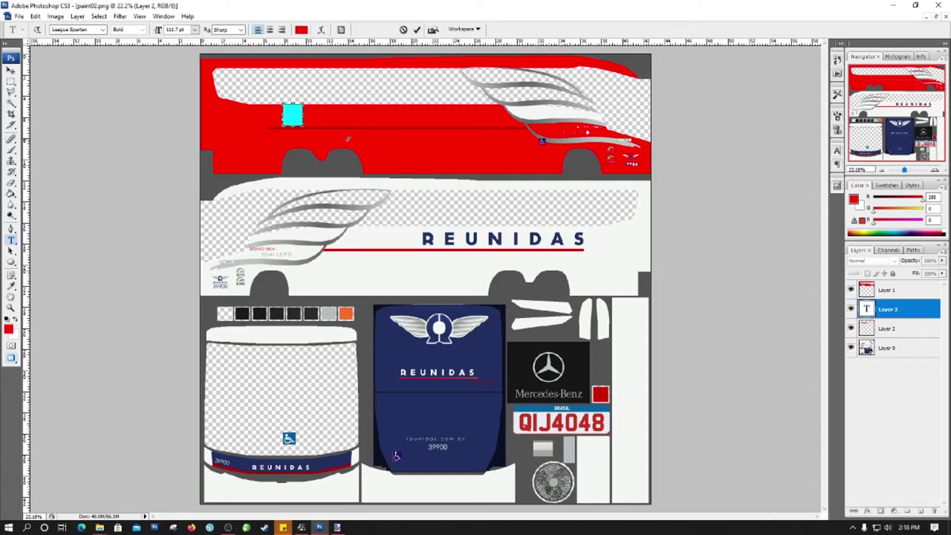
pyautogui.click(301, 29)
pyautogui.moveTo(201, 273); pyautogui.dragTo(72, 133)
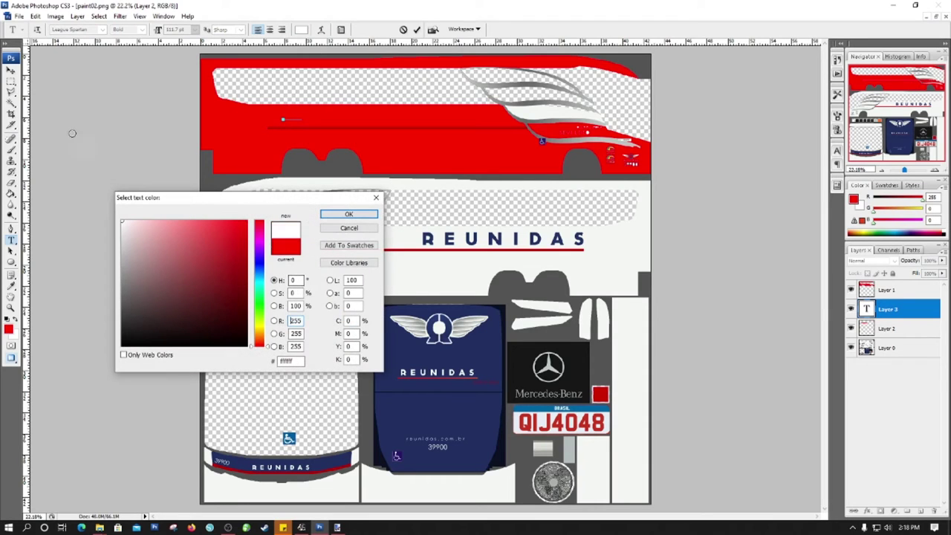
pyautogui.click(349, 214)
pyautogui.moveTo(888, 308); pyautogui.dragTo(884, 288)
pyautogui.click(302, 116)
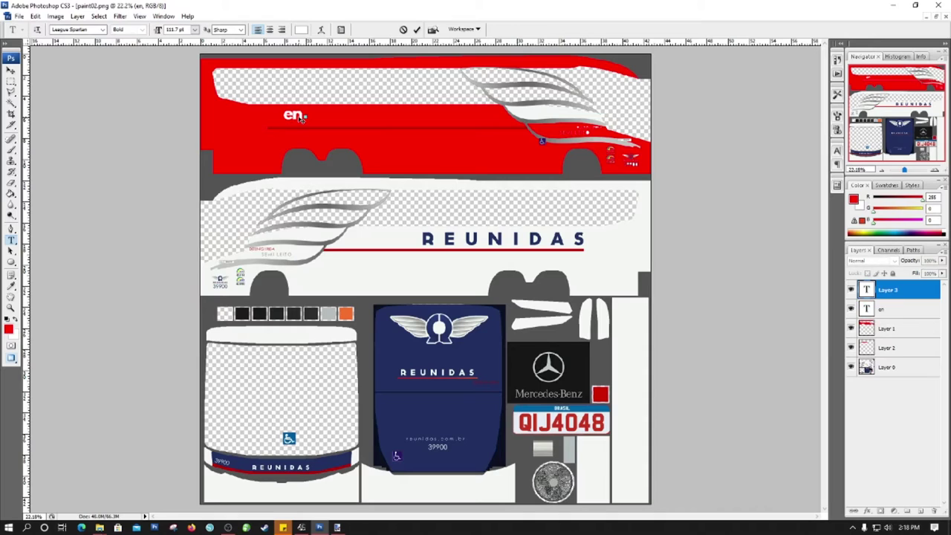
pyautogui.click(850, 290)
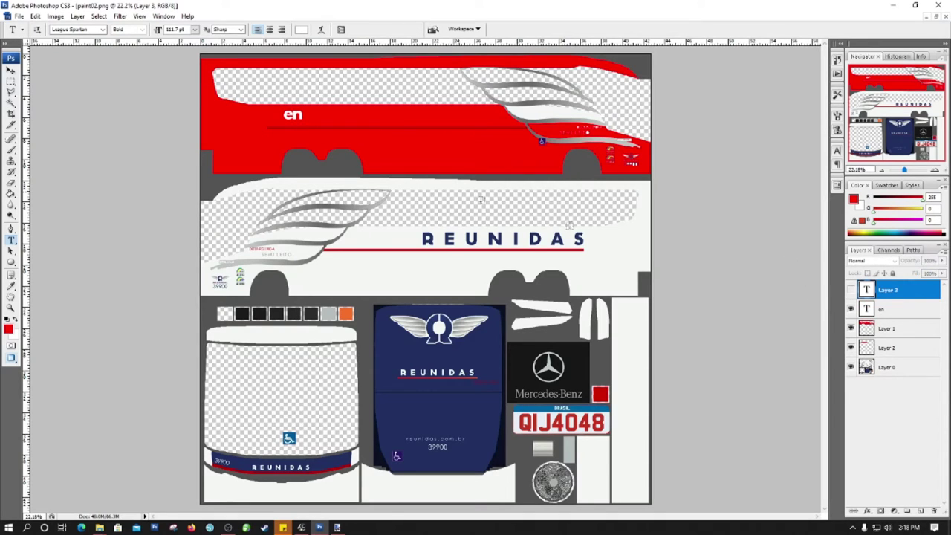
# - Replace the white text with ENYEKNOWS and shift it slightly into place on the upper bus side
pyautogui.click(283, 116)
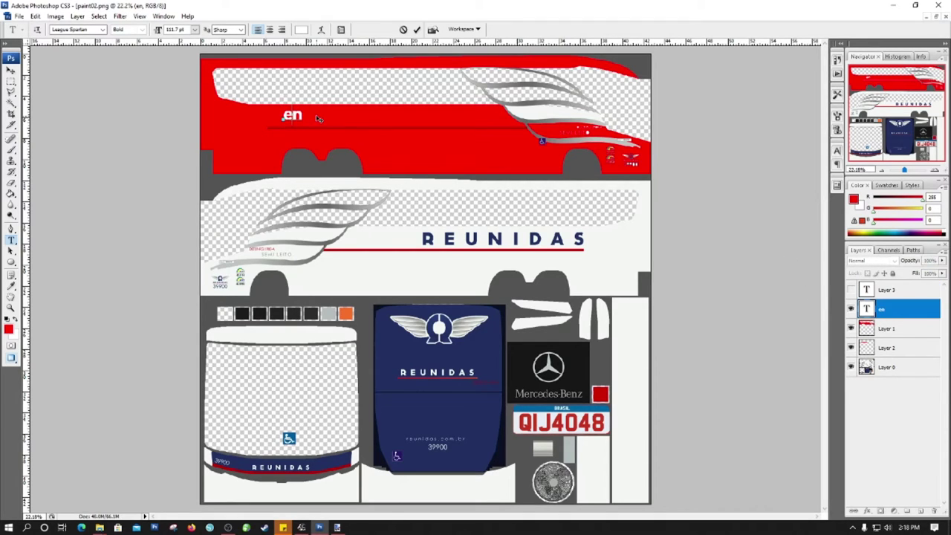
pyautogui.press('BackSpace')
pyautogui.write('ENYEKNOWS')
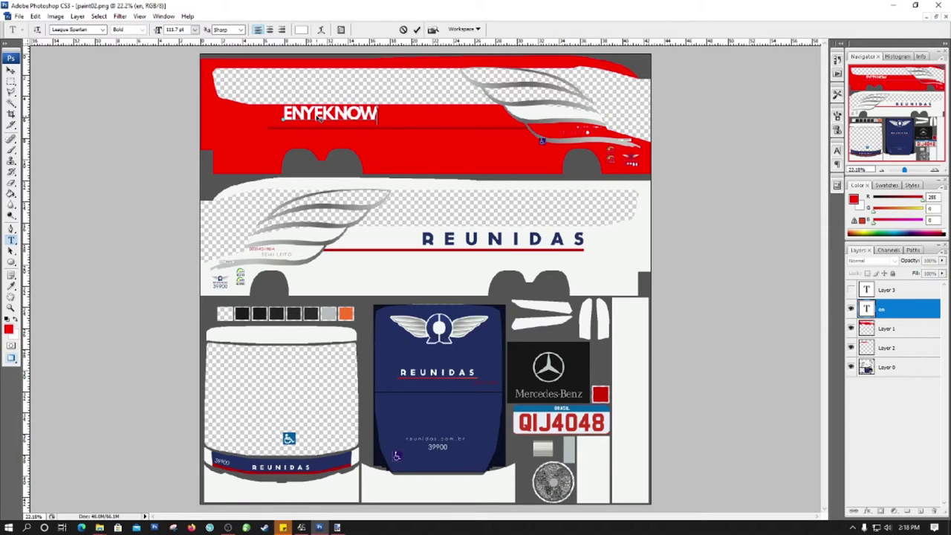
pyautogui.click(11, 70)
pyautogui.moveTo(363, 118); pyautogui.dragTo(369, 123)
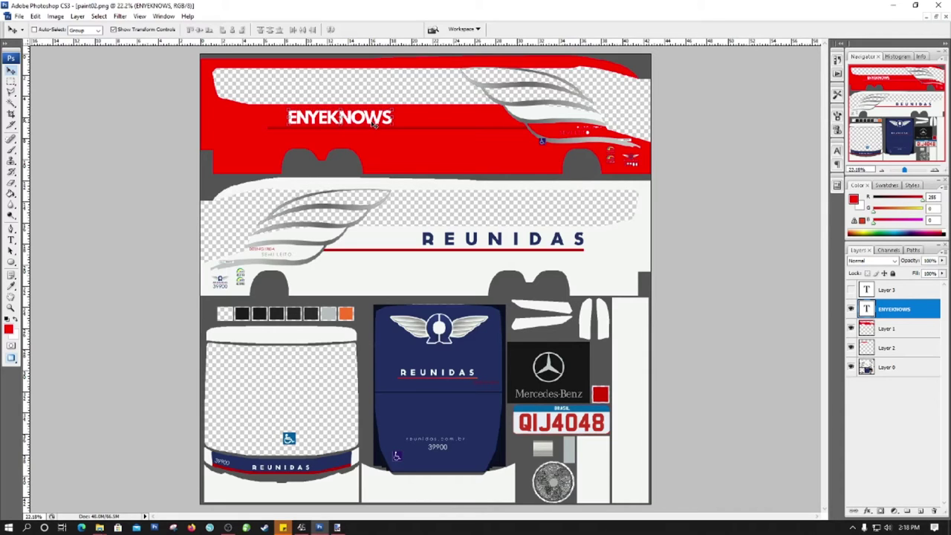
# - Select the white bodywork of the lower bus side on Layer 0 with the Magic Wand and fill it with red
pyautogui.click(11, 102)
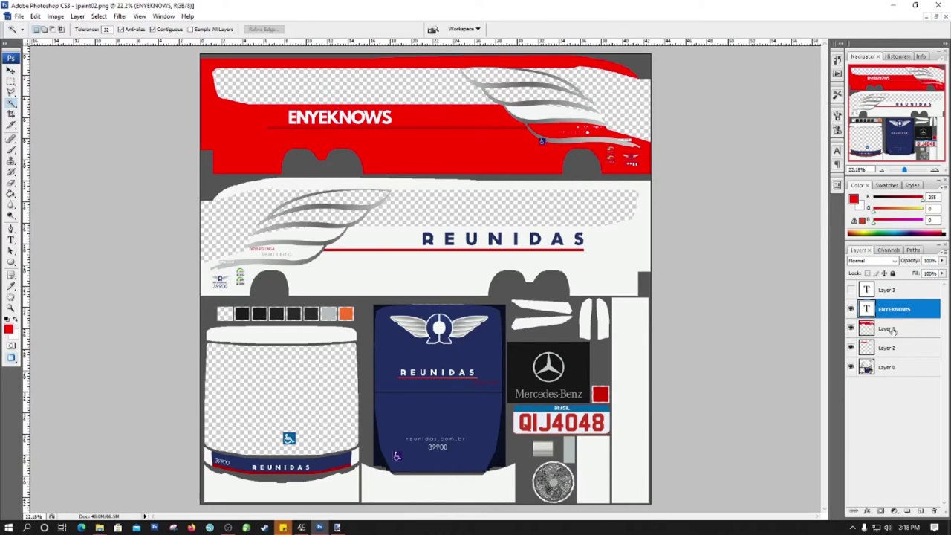
pyautogui.click(895, 367)
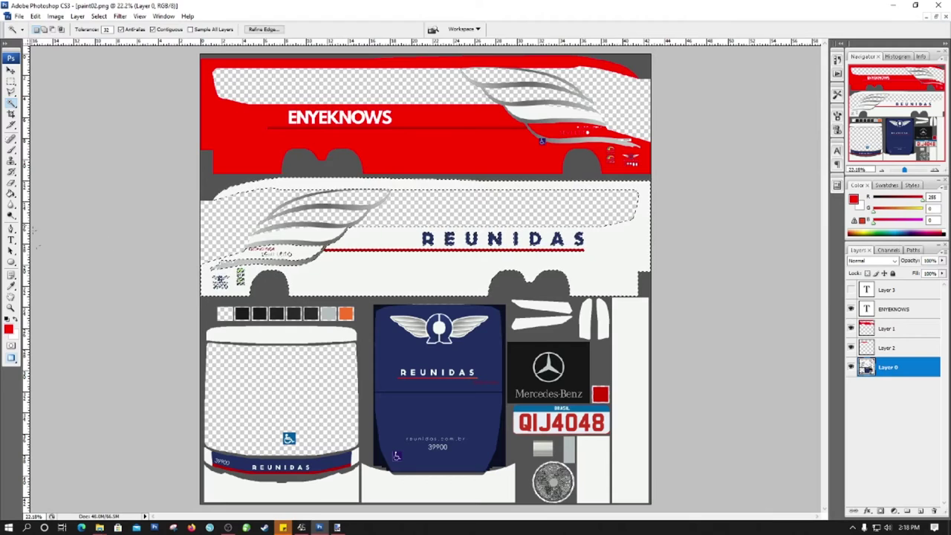
pyautogui.press('g')
pyautogui.click(362, 284)
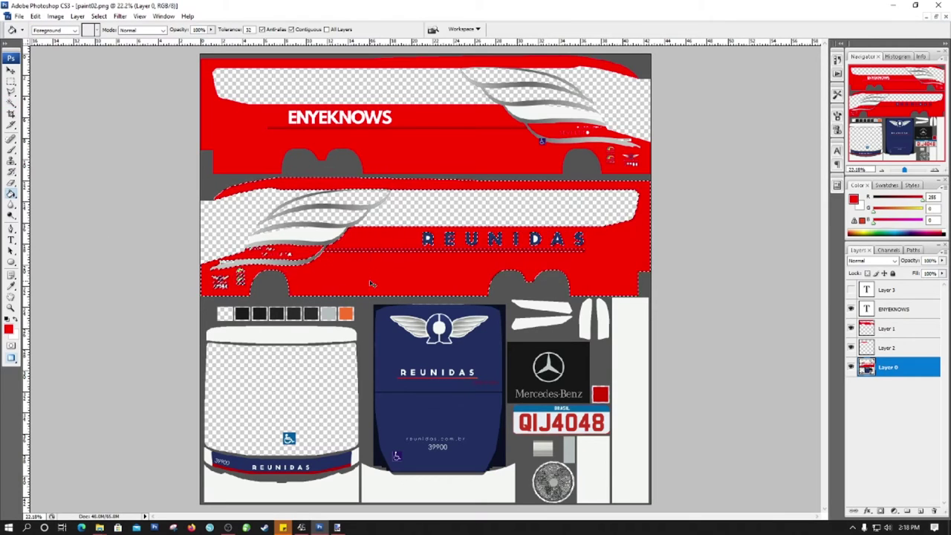
# - Cover the REUNIDAS lettering on the lower bus side with a red-filled rectangular selection on a new layer above Layer 0, and deselect
pyautogui.click(11, 80)
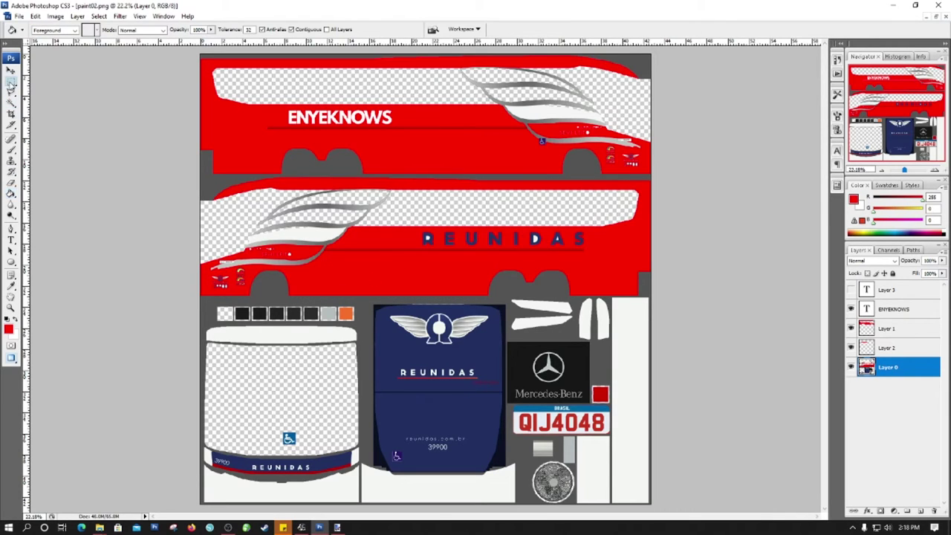
pyautogui.moveTo(590, 246); pyautogui.dragTo(587, 247)
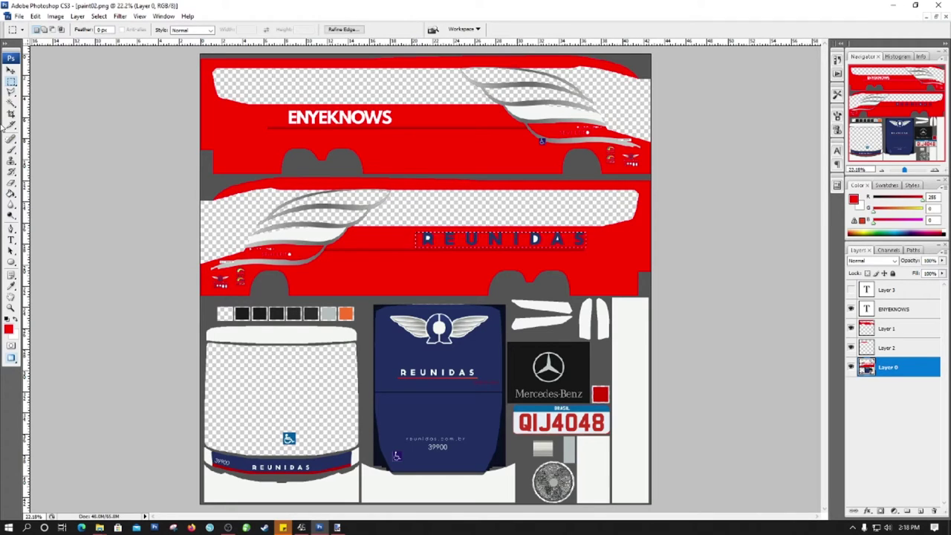
pyautogui.click(11, 193)
pyautogui.hotkey('ctrl', 'shift', 'n')
pyautogui.press('Return')
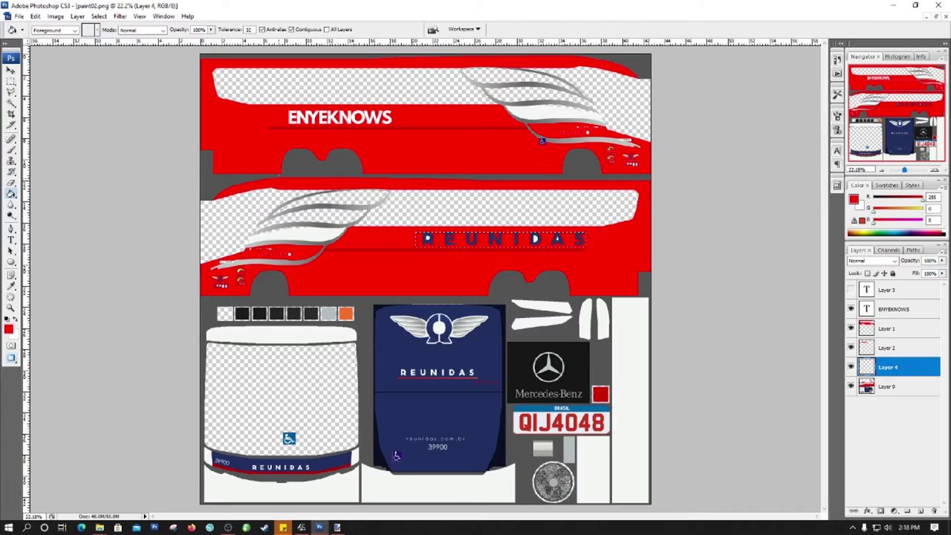
pyautogui.click(453, 242)
pyautogui.hotkey('ctrl', 'd')
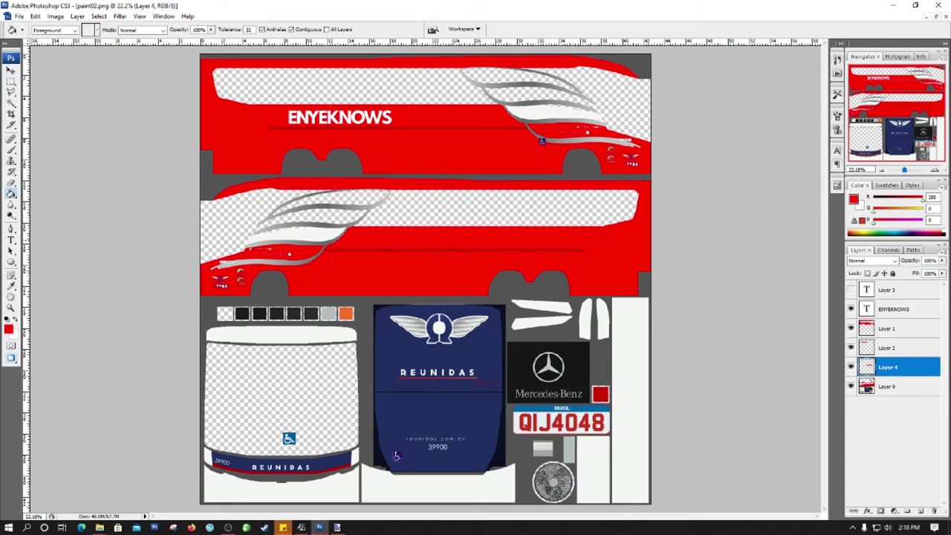
# - Duplicate the ENYEKNOWS text onto the lower bus side where the old lettering was, and deselect its layer
pyautogui.click(12, 69)
pyautogui.keyDown('ctrl'); pyautogui.click(363, 129); pyautogui.keyUp('ctrl')
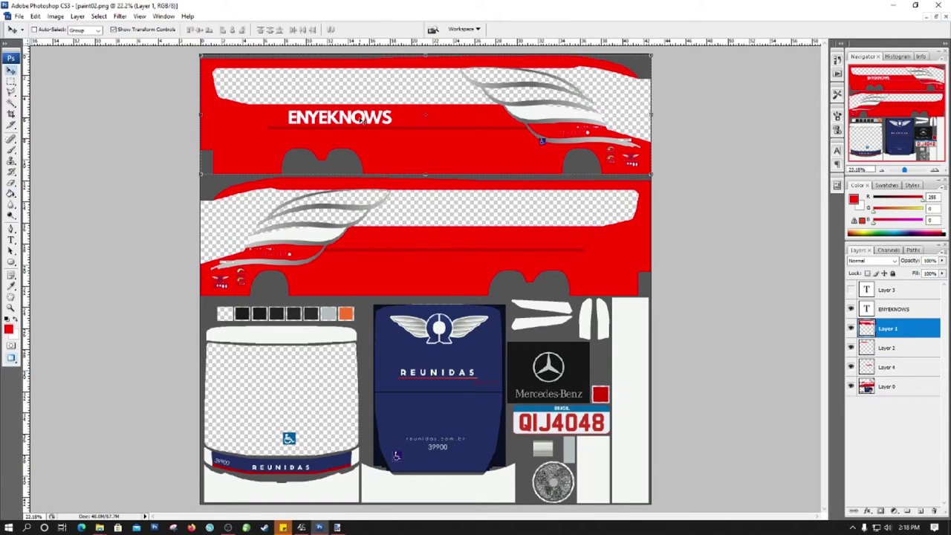
pyautogui.keyDown('ctrl'); pyautogui.click(361, 121); pyautogui.keyUp('ctrl')
pyautogui.moveTo(360, 119); pyautogui.dragTo(545, 241)
pyautogui.keyDown('ctrl'); pyautogui.click(695, 266); pyautogui.keyUp('ctrl')
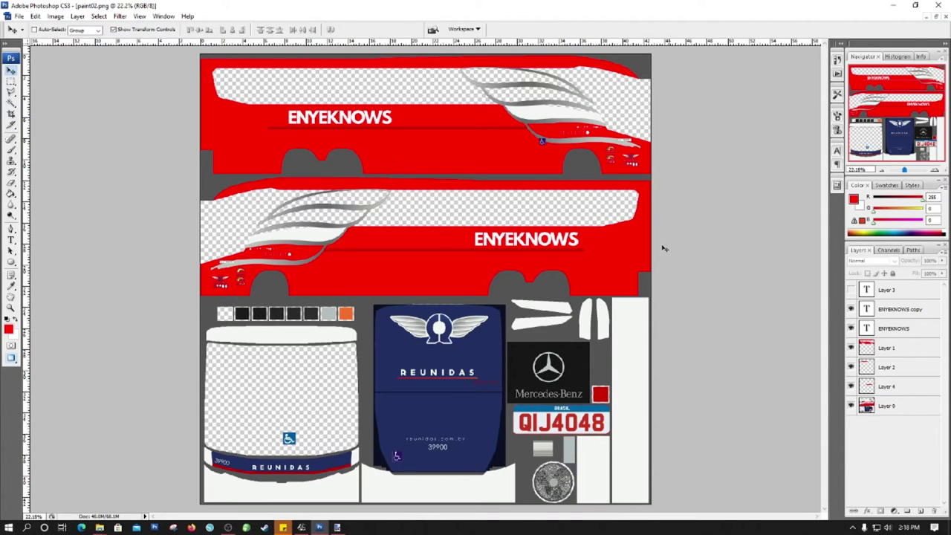
pyautogui.click(11, 104)
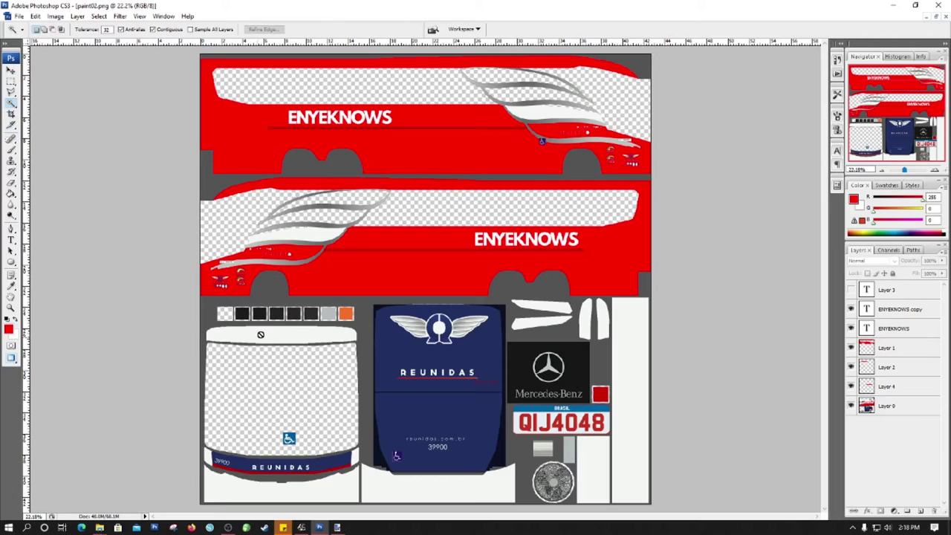
pyautogui.click(899, 384)
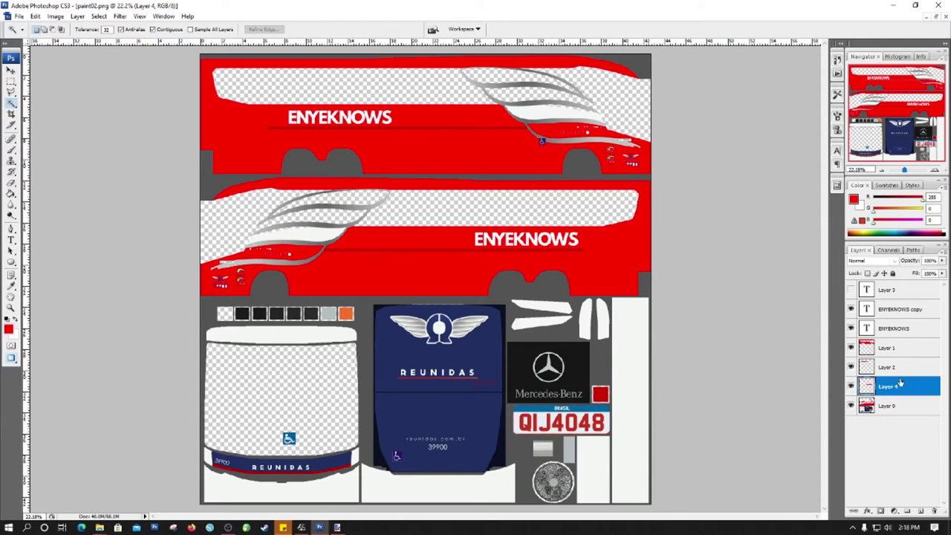
# - Save the repainted texture in PNG format as paint02.png in the mod folder, replacing the existing file
pyautogui.click(18, 16)
pyautogui.click(46, 132)
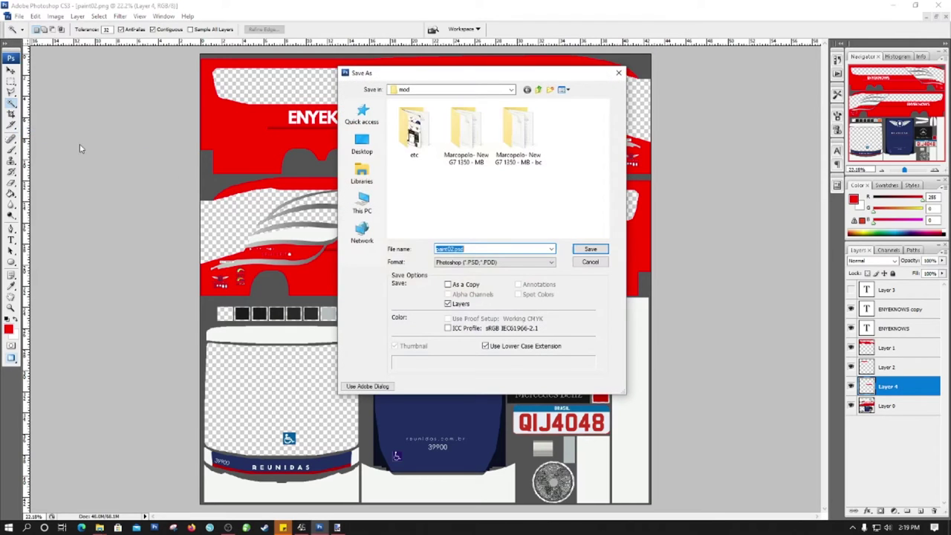
pyautogui.click(490, 262)
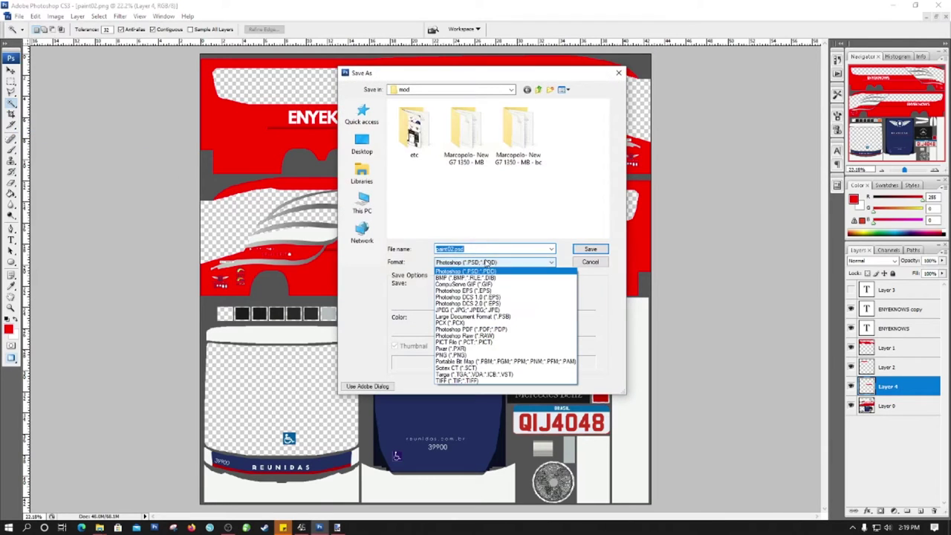
pyautogui.click(468, 357)
pyautogui.doubleClick(569, 132)
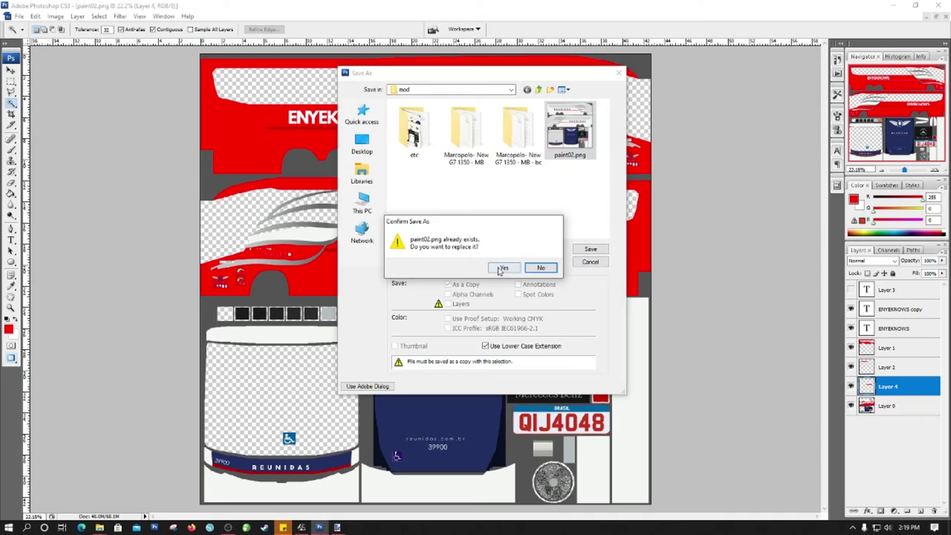
pyautogui.click(500, 266)
pyautogui.click(508, 256)
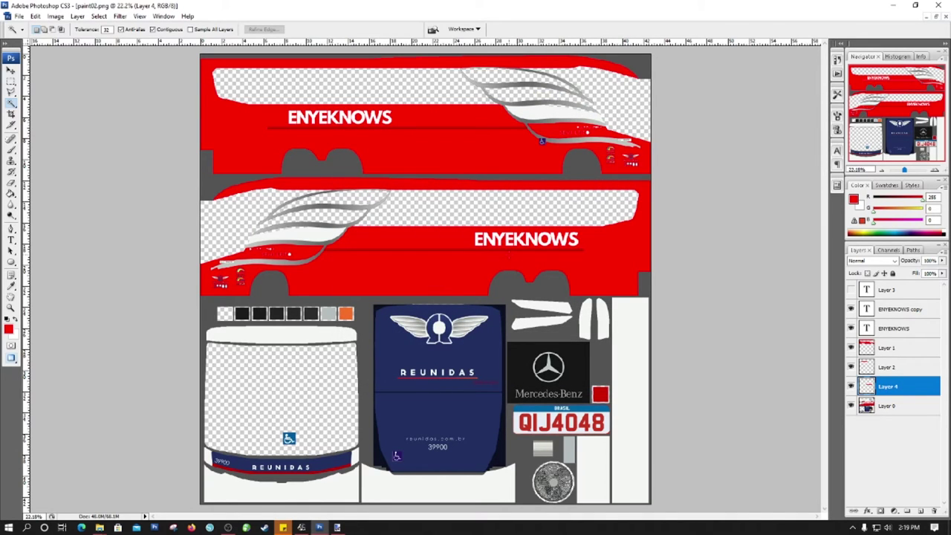
# - Quit Photoshop without saving further changes, then in paint.net close the old image and open the repainted paint02.png from the mod folder
pyautogui.click(937, 5)
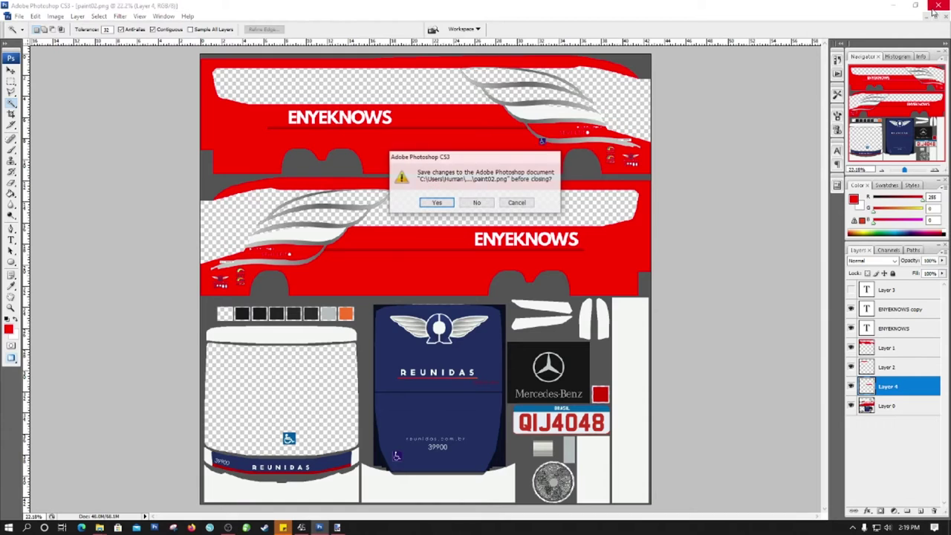
pyautogui.click(489, 202)
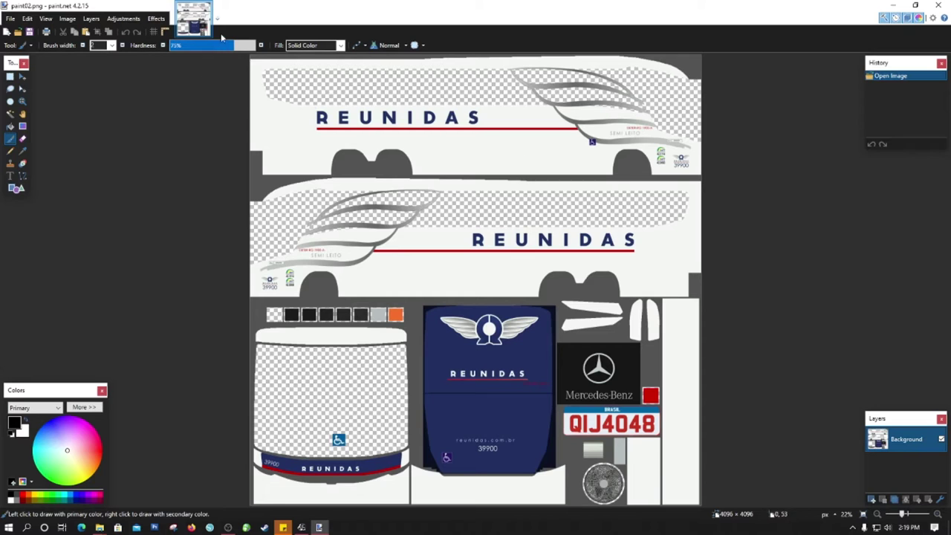
pyautogui.click(207, 7)
pyautogui.click(10, 18)
pyautogui.click(24, 42)
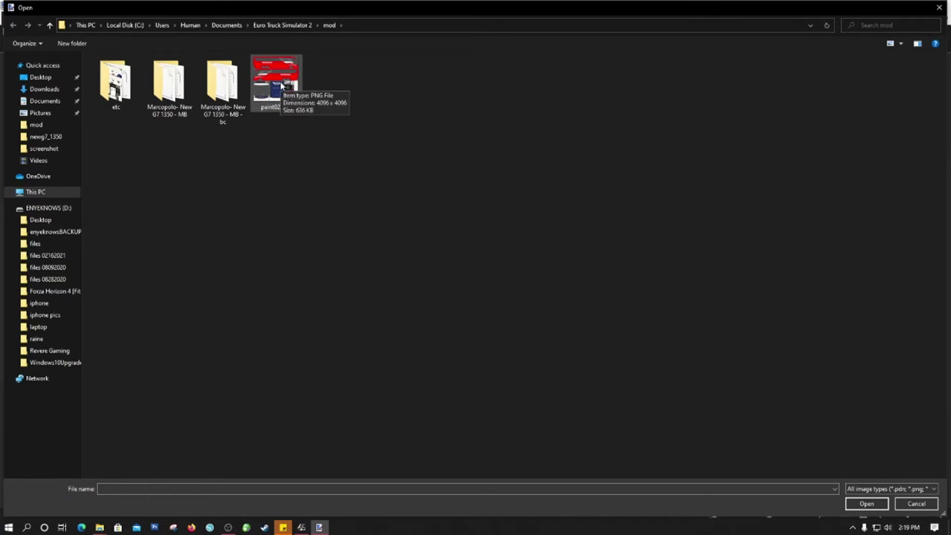
pyautogui.doubleClick(281, 85)
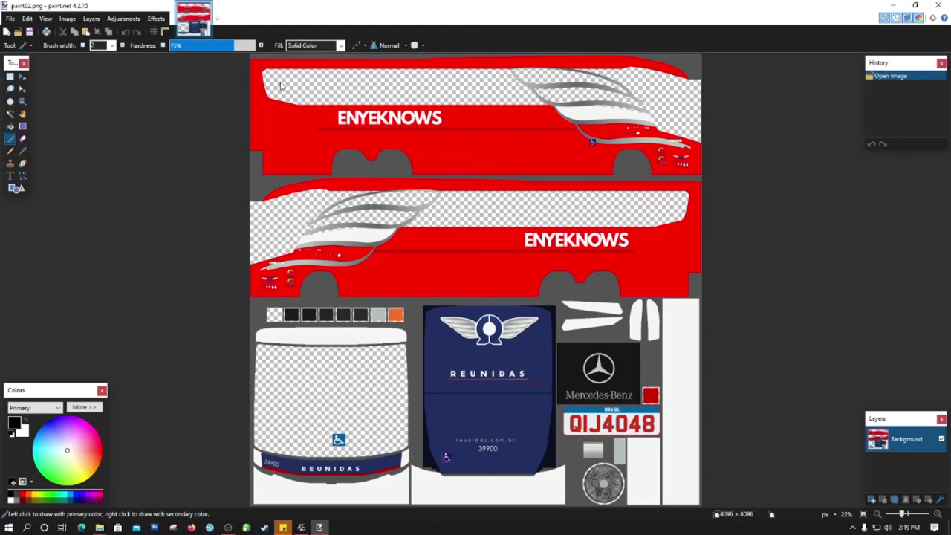
# - Switch to File Explorer and go back up to the Euro Truck Simulator 2 mod folder
pyautogui.hotkey('alt', 'Tab')
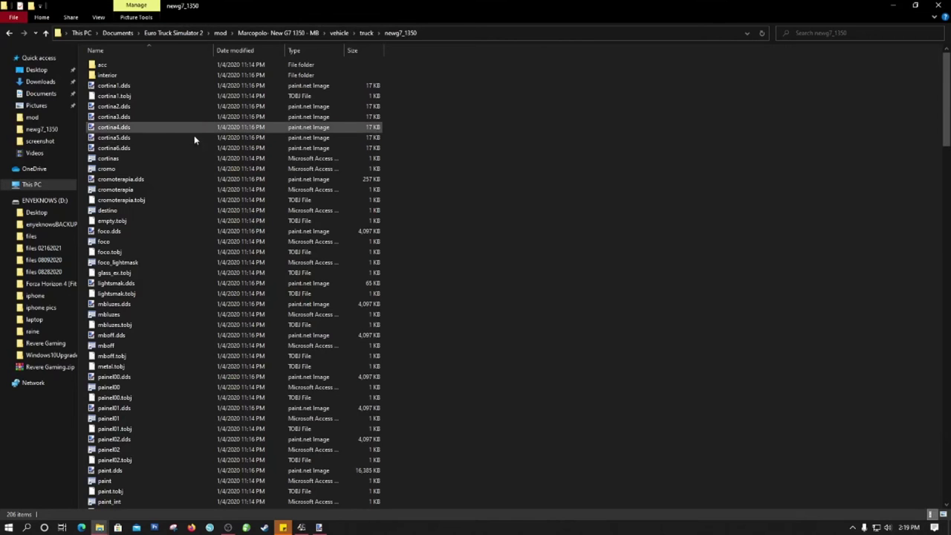
pyautogui.click(278, 32)
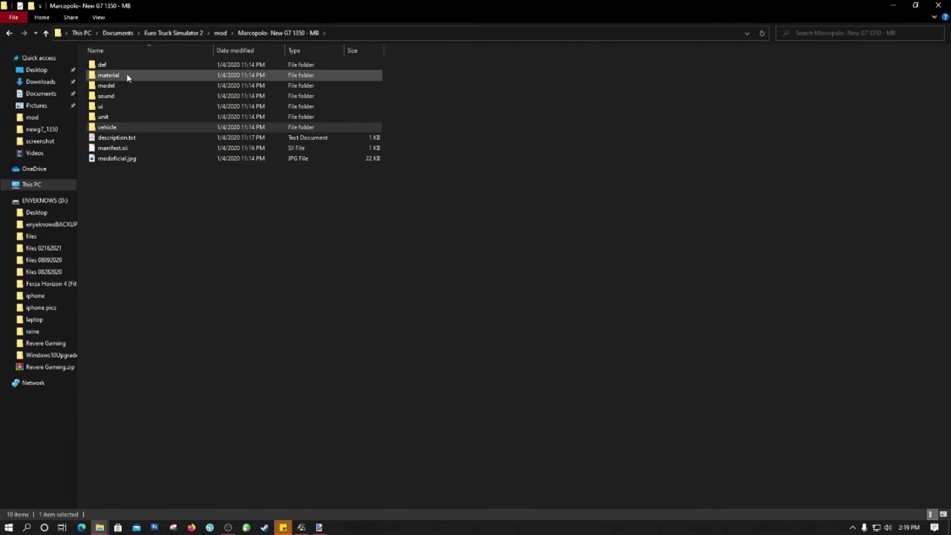
pyautogui.click(186, 33)
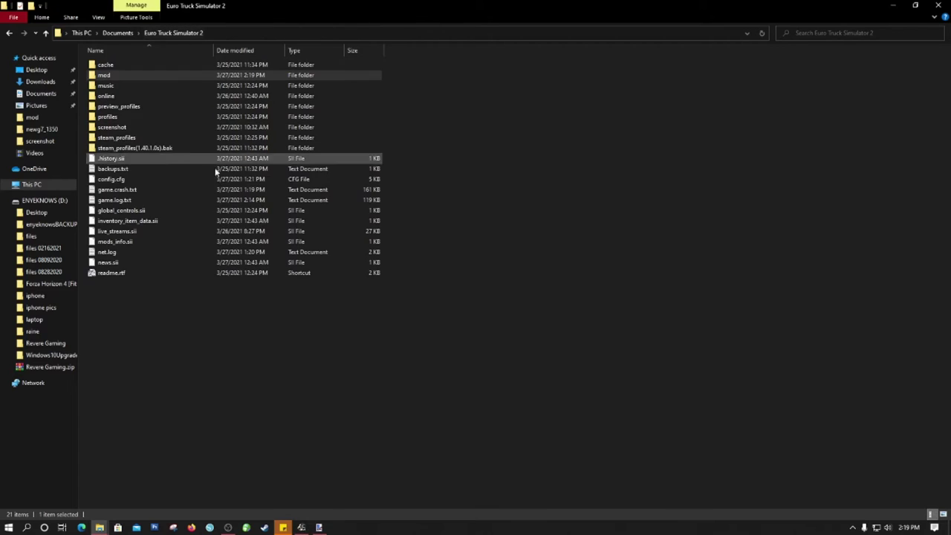
pyautogui.doubleClick(123, 76)
# - Switch to paint.net and open paint02.dds from the newg7_1350 folder under vehicle\truck in the Marcopolo- New G7 1350 - MB mod folder
pyautogui.hotkey('alt', 'Tab')
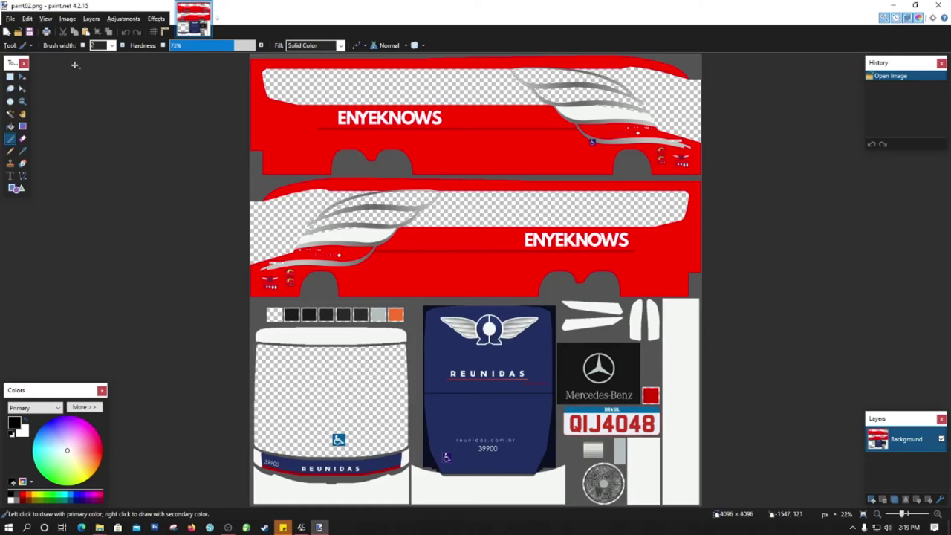
pyautogui.click(11, 18)
pyautogui.click(25, 44)
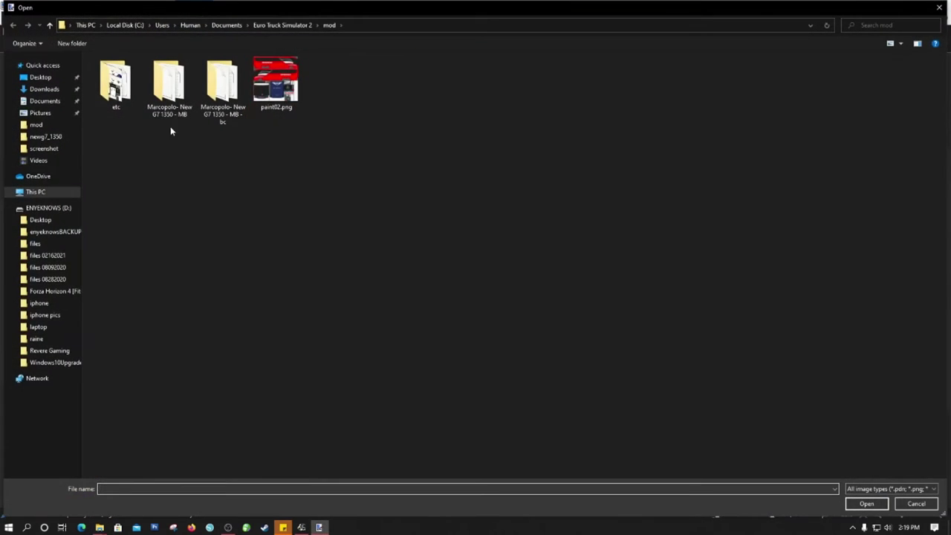
pyautogui.doubleClick(173, 93)
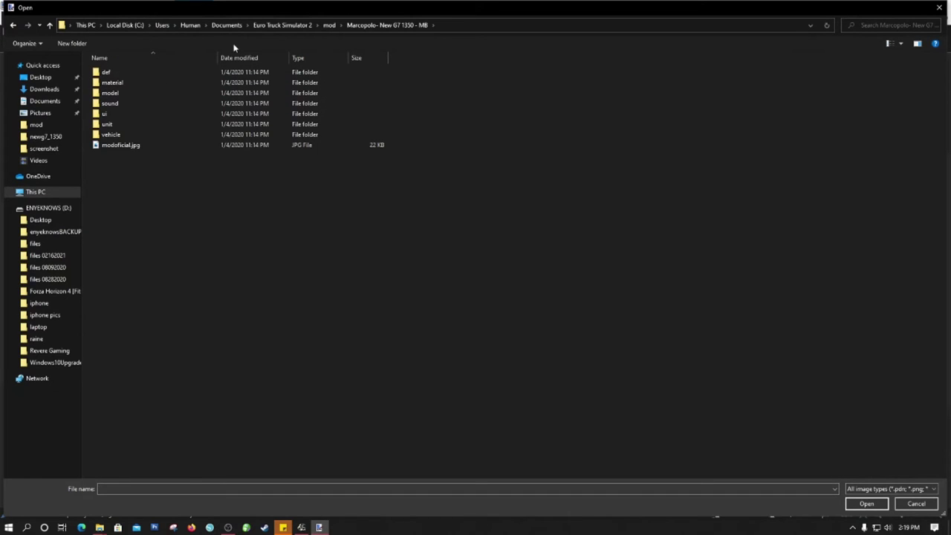
pyautogui.doubleClick(126, 133)
pyautogui.doubleClick(118, 73)
pyautogui.doubleClick(119, 73)
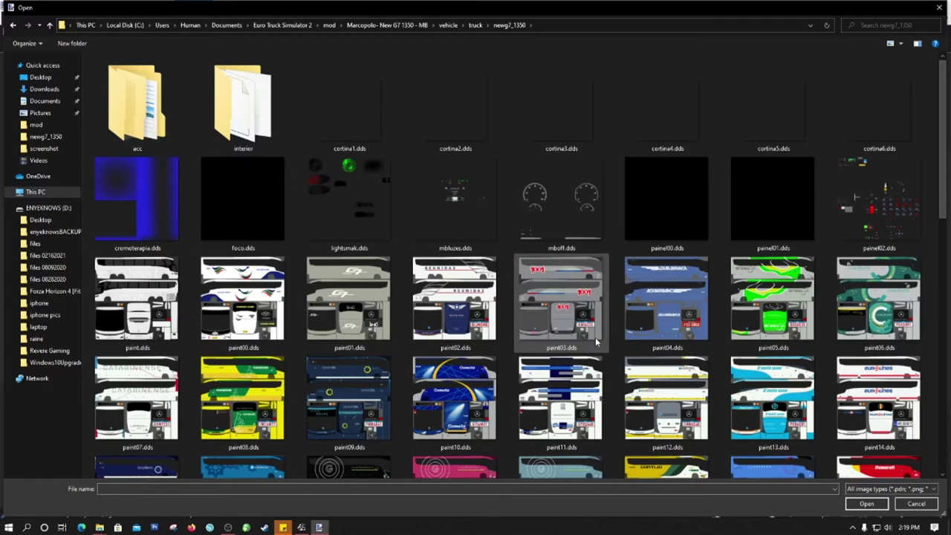
pyautogui.scroll(-3, 603, 355)
pyautogui.scroll(3, 603, 355)
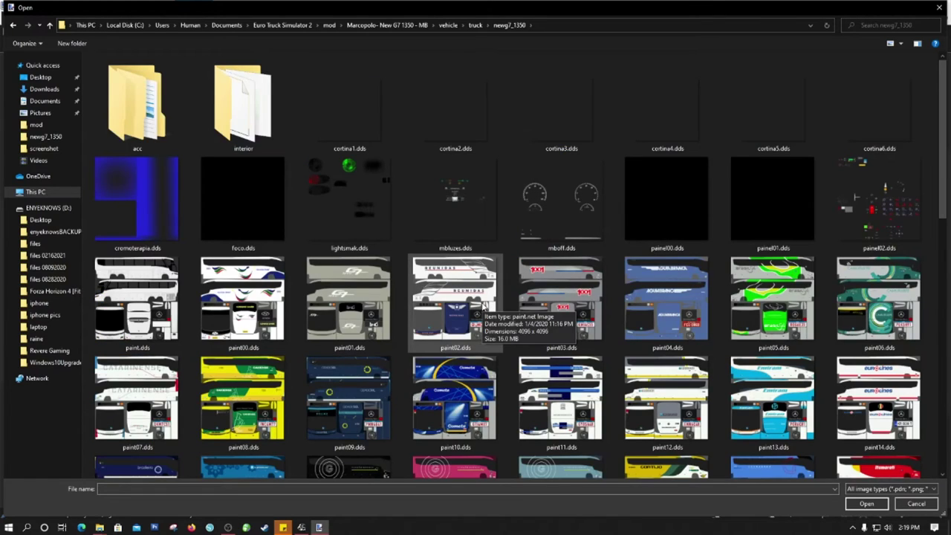
pyautogui.doubleClick(484, 304)
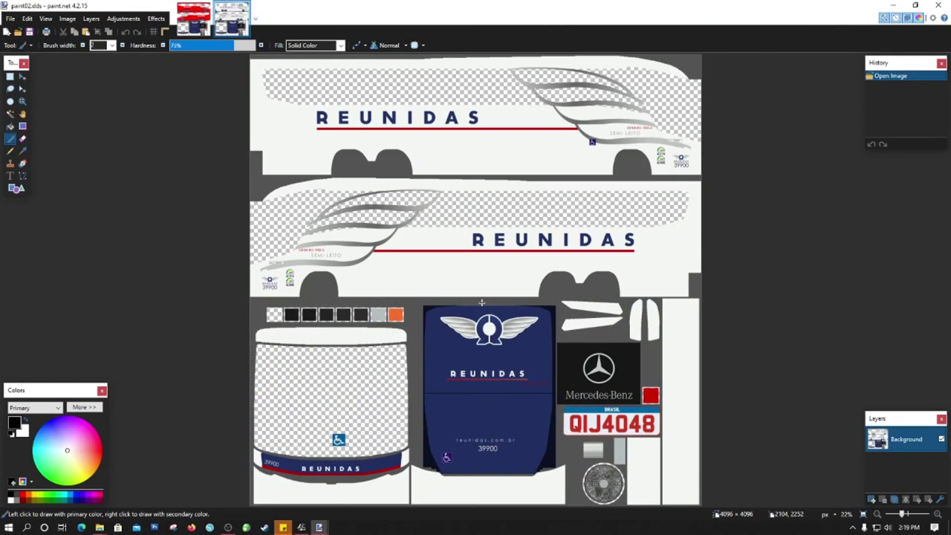
# - Compare the repainted paint02.png with the original paint02.dds texture
pyautogui.click(194, 16)
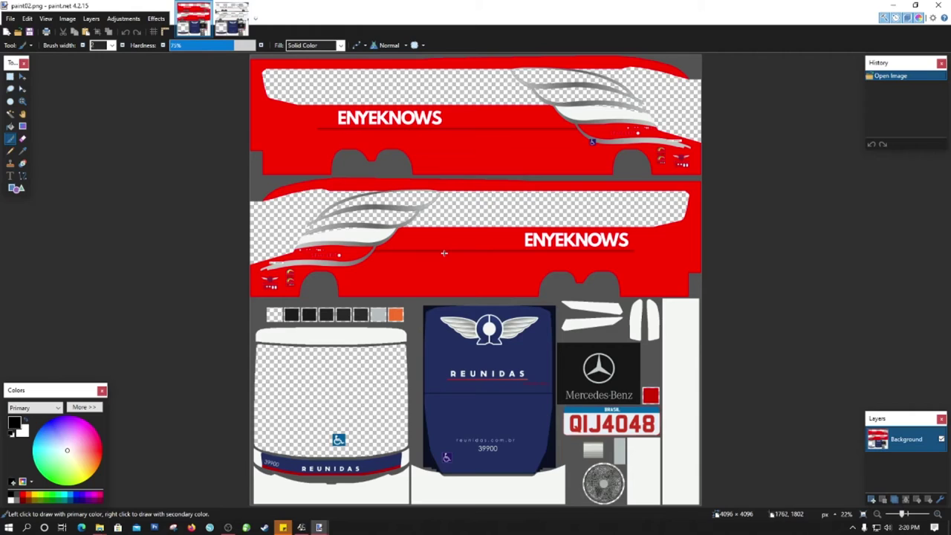
pyautogui.click(232, 18)
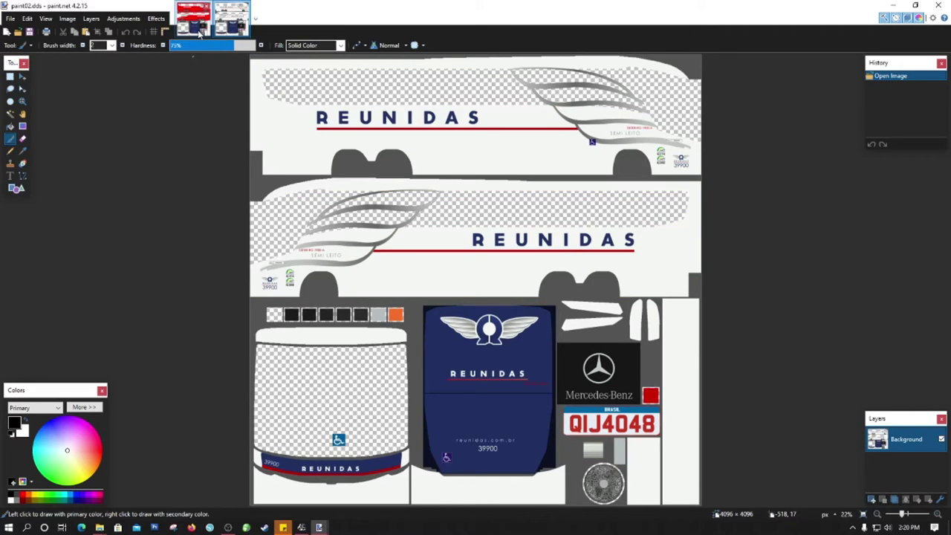
pyautogui.click(194, 22)
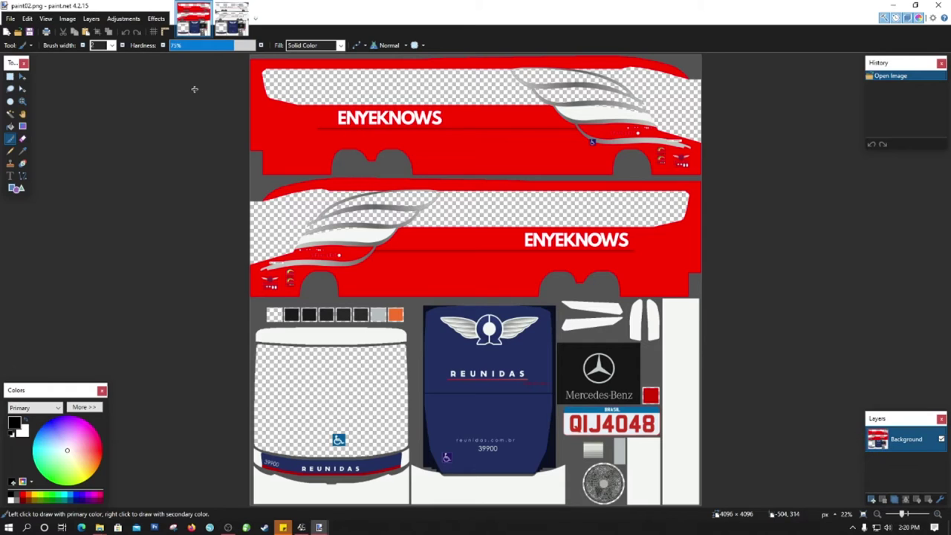
pyautogui.hotkey('ctrl', 's')
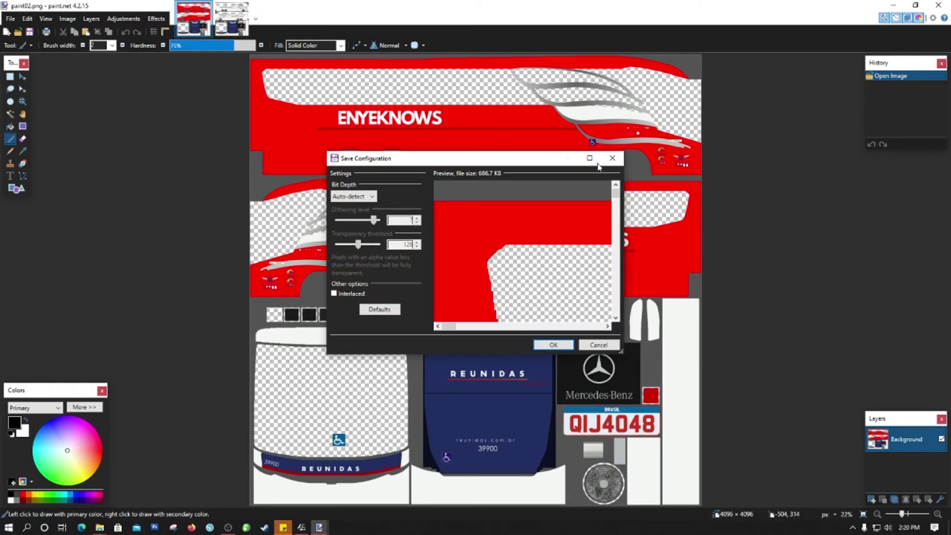
pyautogui.press('Return')
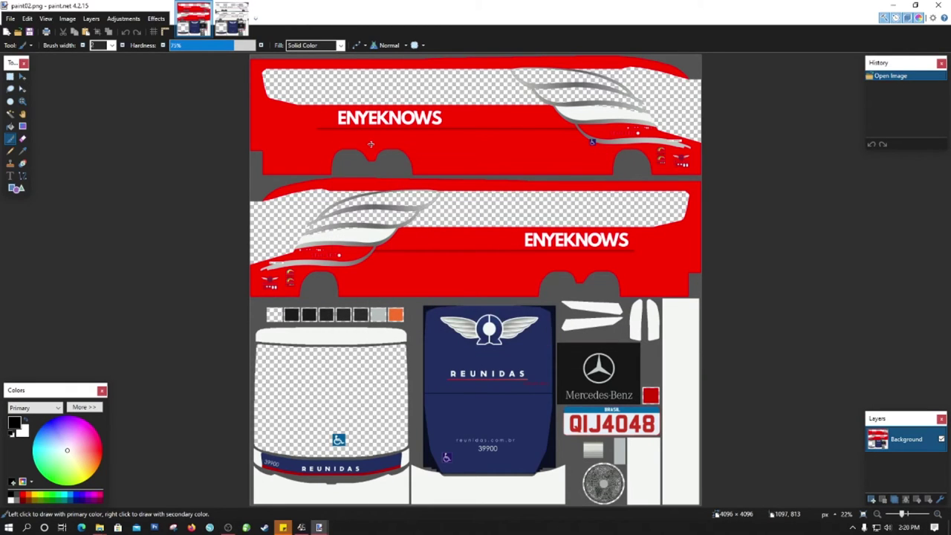
pyautogui.click(10, 77)
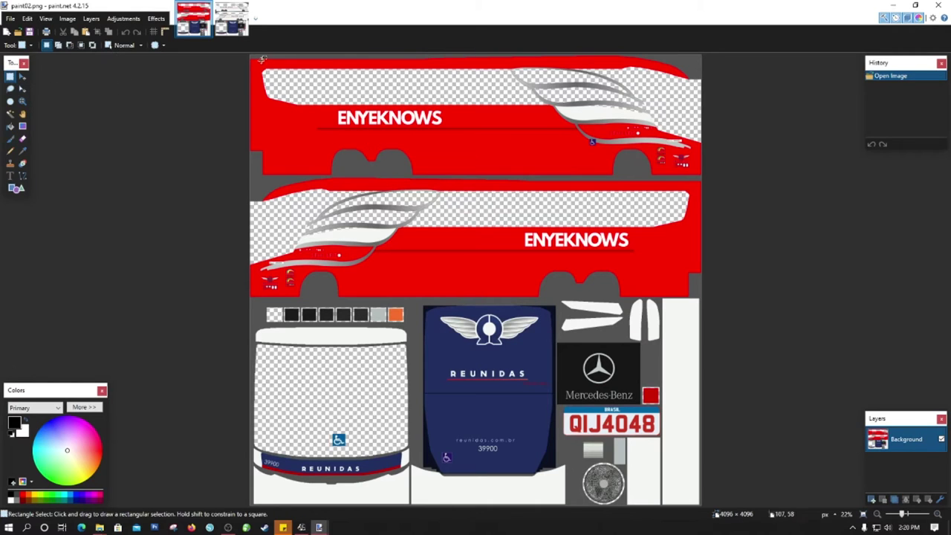
pyautogui.moveTo(250, 54); pyautogui.dragTo(301, 154)
pyautogui.hotkey('ctrl', 'd')
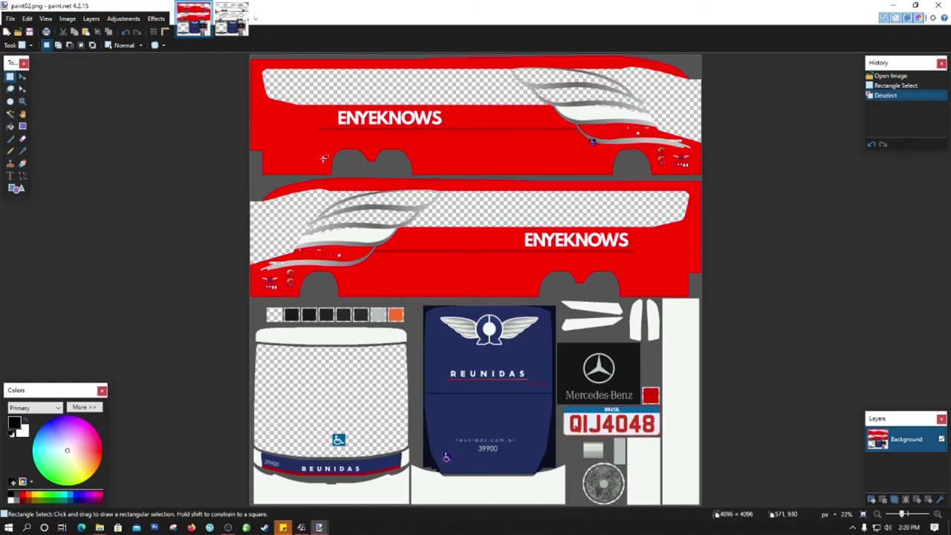
# - Copy the whole repainted paint02.png image into paint02.dds and save the DDS file
pyautogui.hotkey('ctrl', 'a')
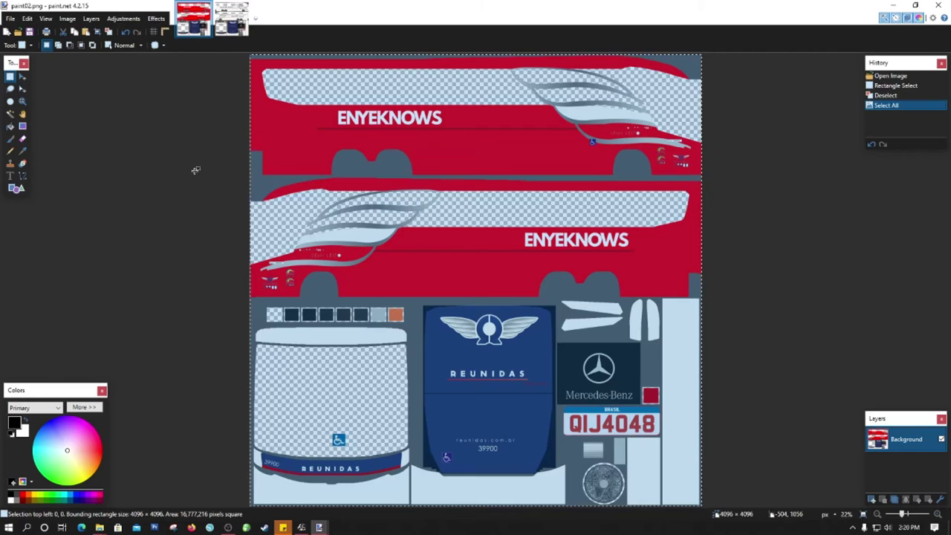
pyautogui.hotkey('ctrl', 'd')
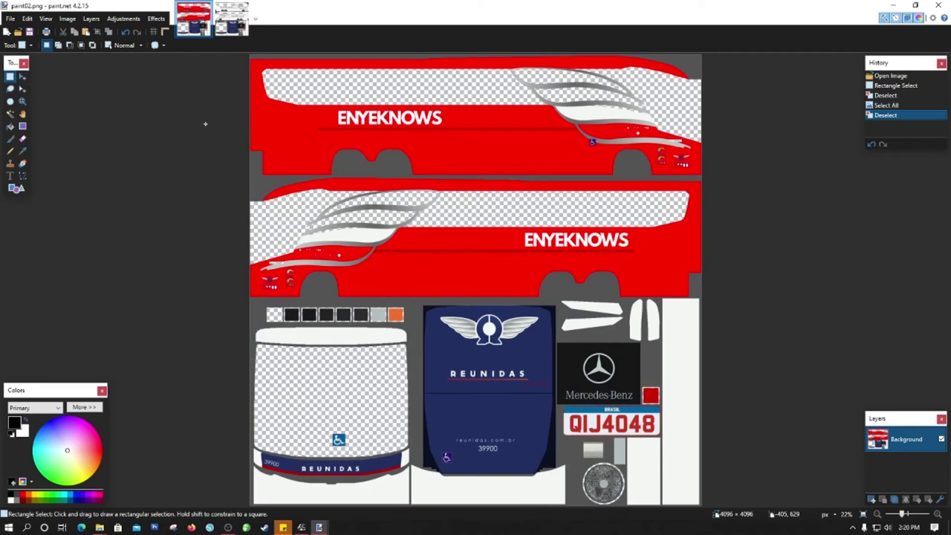
pyautogui.hotkey('ctrl', 'a')
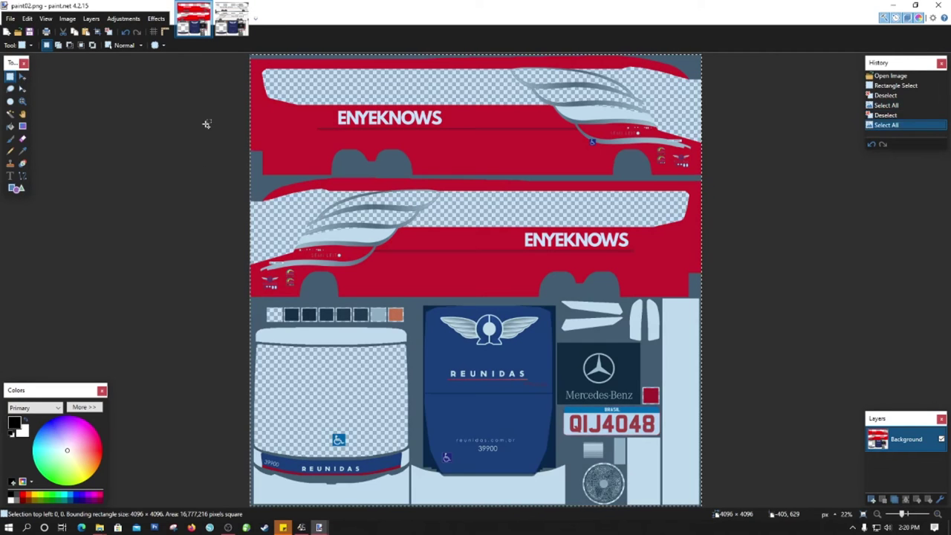
pyautogui.click(230, 22)
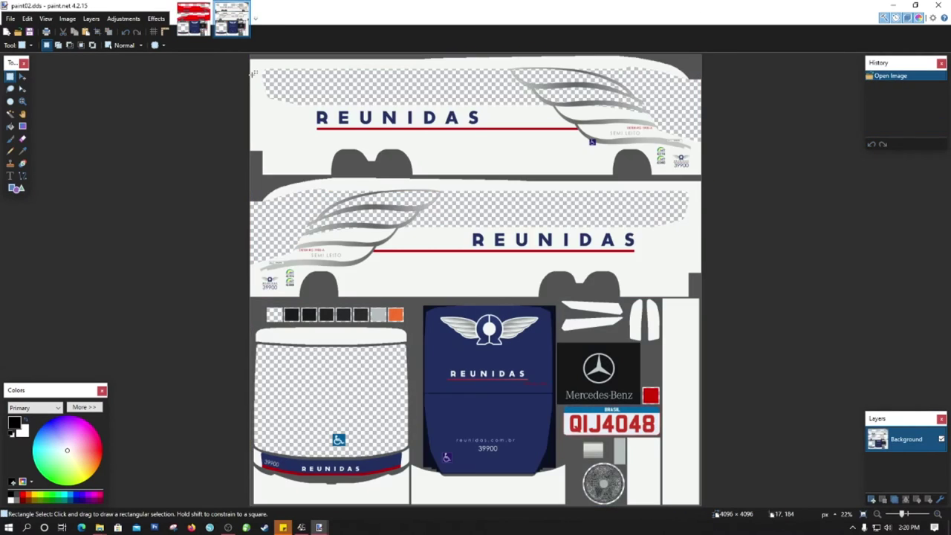
pyautogui.hotkey('ctrl', 'v')
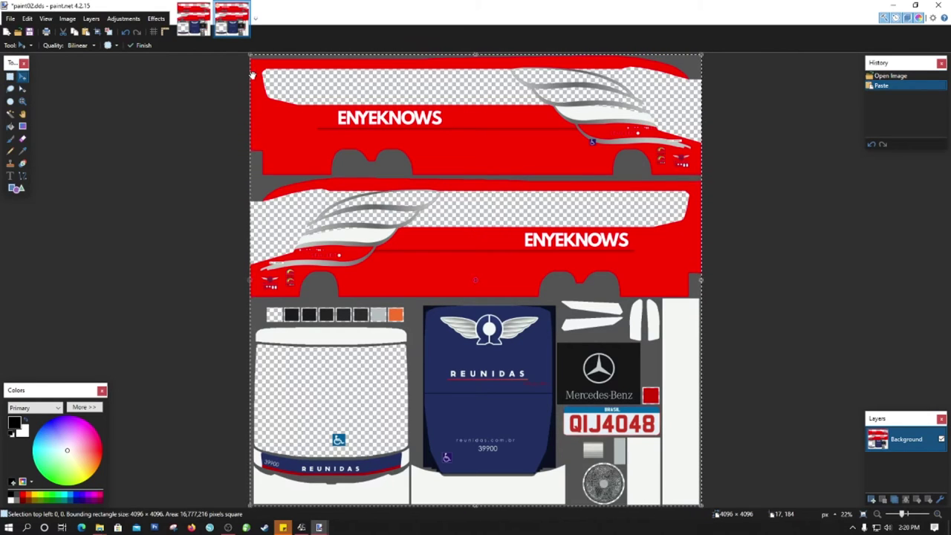
pyautogui.hotkey('ctrl', 's')
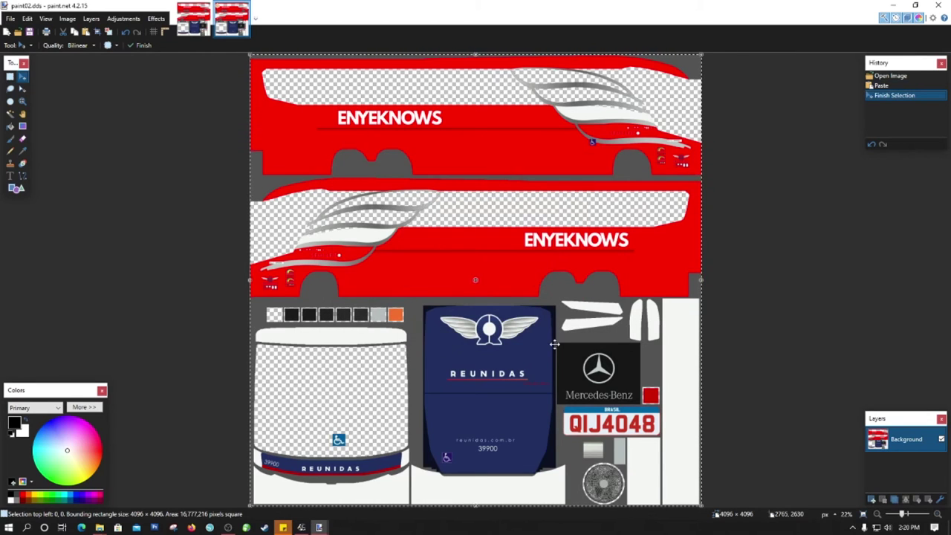
# - Close the paint02.dds and paint02.png images and exit paint.net
pyautogui.click(243, 7)
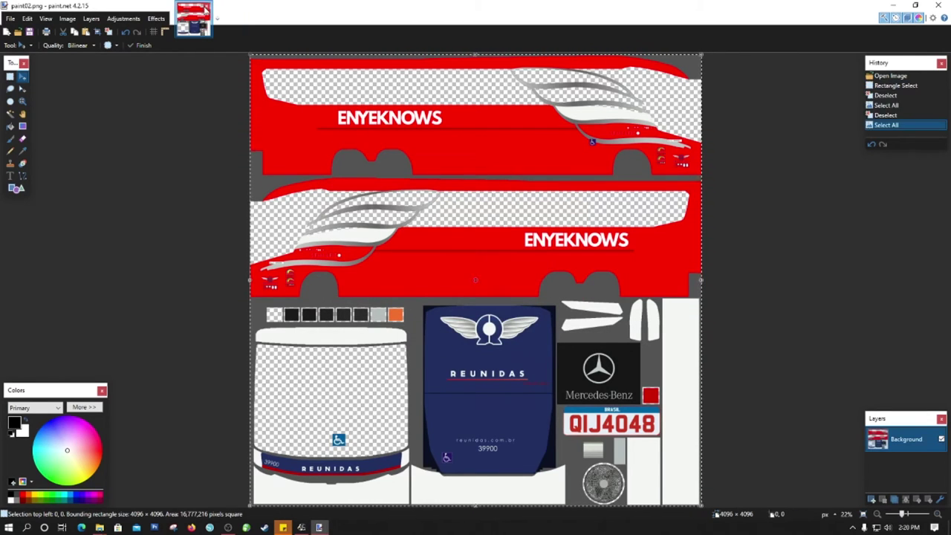
pyautogui.click(208, 7)
pyautogui.click(940, 6)
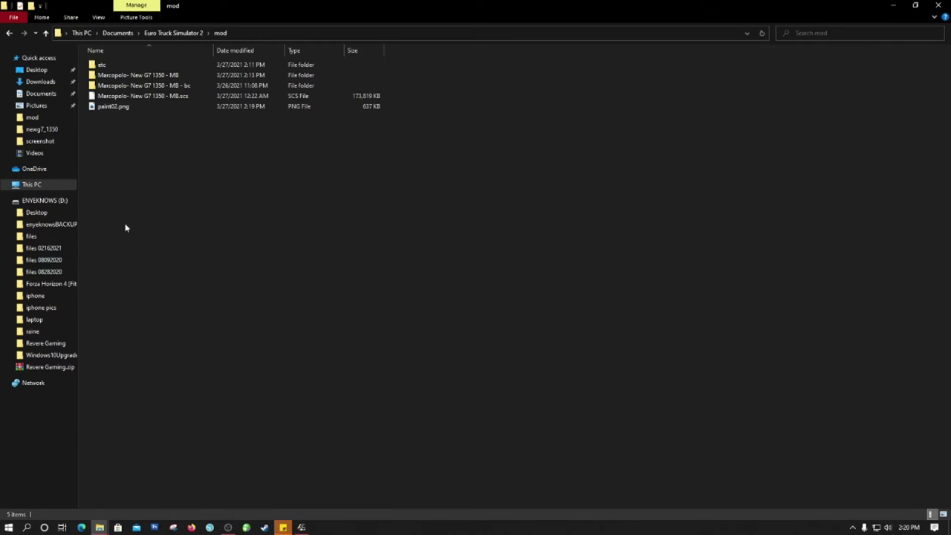
# - Restart paint.net and reopen paint02.dds from the newg7_1350 folder to check the saved repaint
pyautogui.click(8, 527)
pyautogui.click(46, 359)
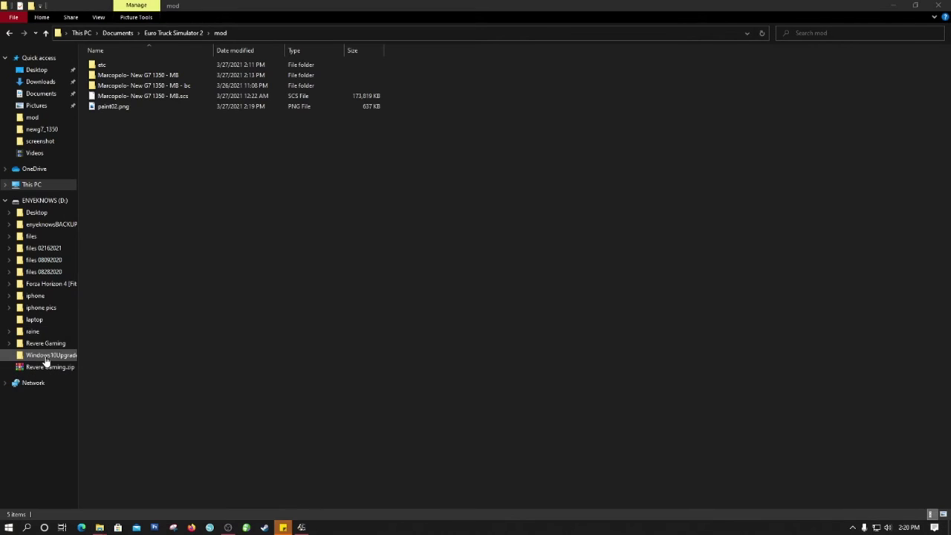
pyautogui.click(11, 18)
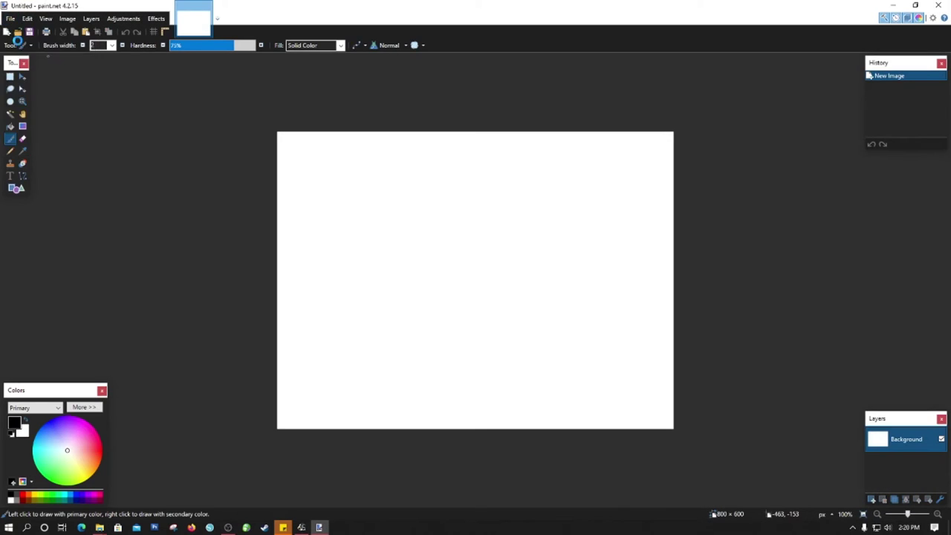
pyautogui.click(22, 44)
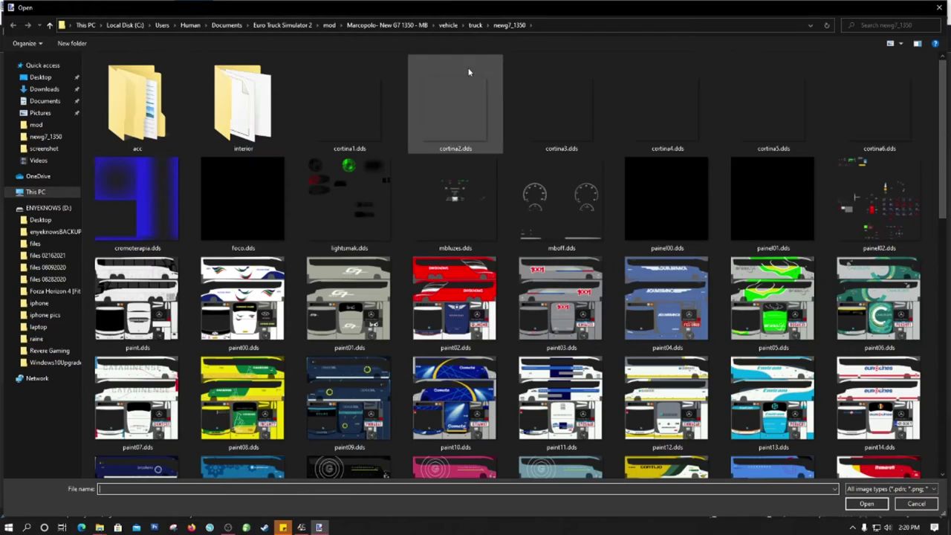
pyautogui.click(371, 25)
pyautogui.moveTo(376, 25); pyautogui.dragTo(214, 25)
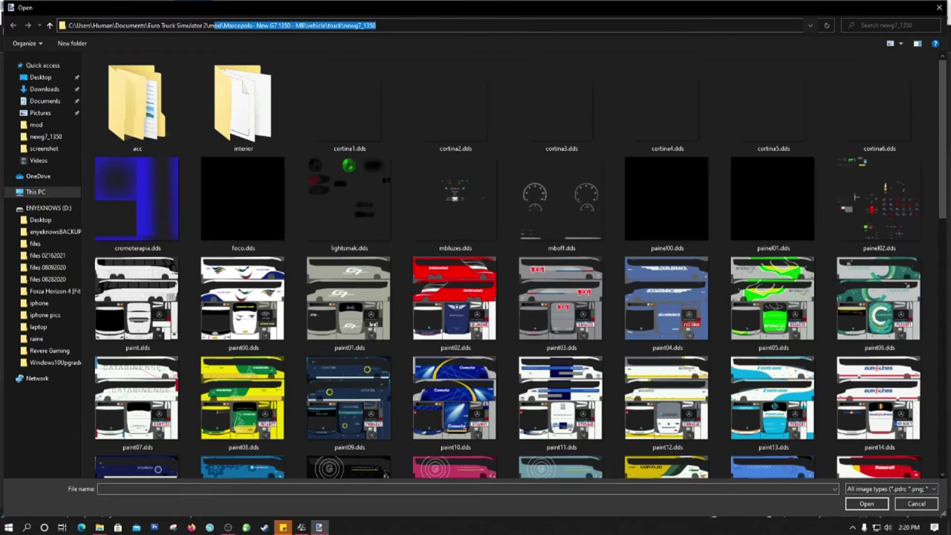
pyautogui.click(476, 328)
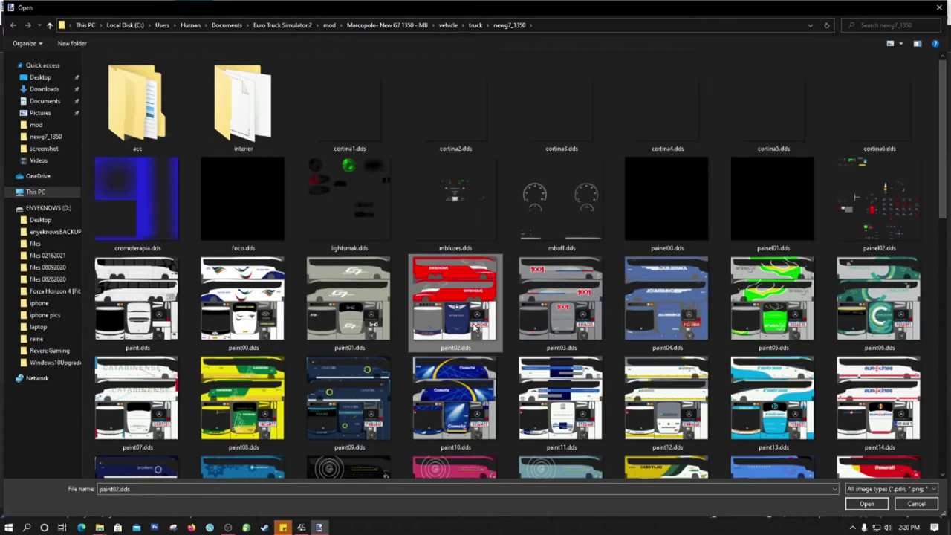
pyautogui.doubleClick(476, 329)
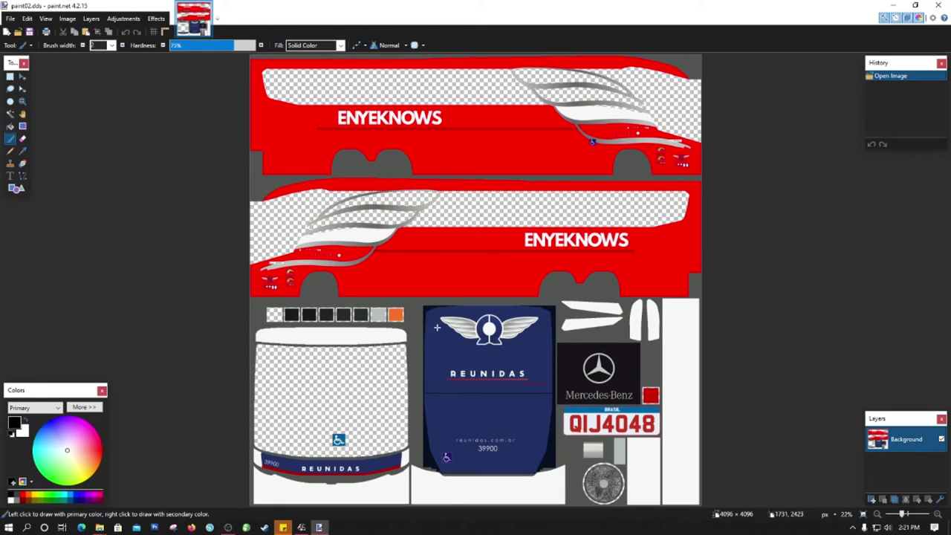
# - Switch to Euro Truck Simulator 2 and try to leave the truck configurator, dropping the pending paint job order
pyautogui.moveTo(304, 529)
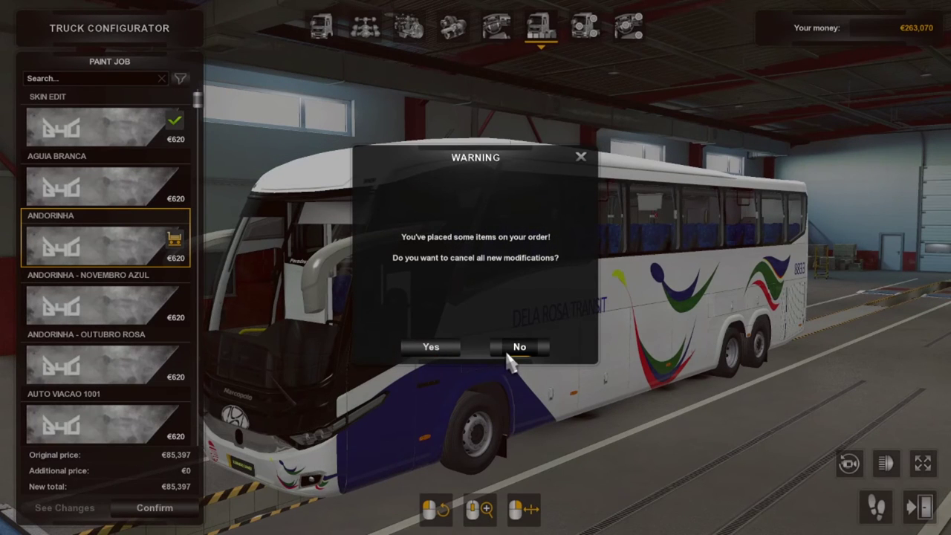
pyautogui.click(511, 353)
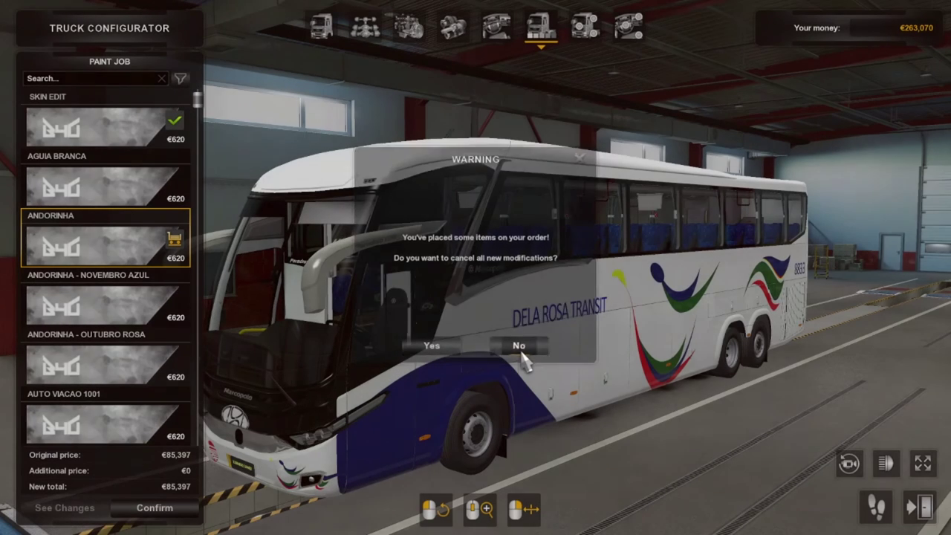
pyautogui.press('Escape')
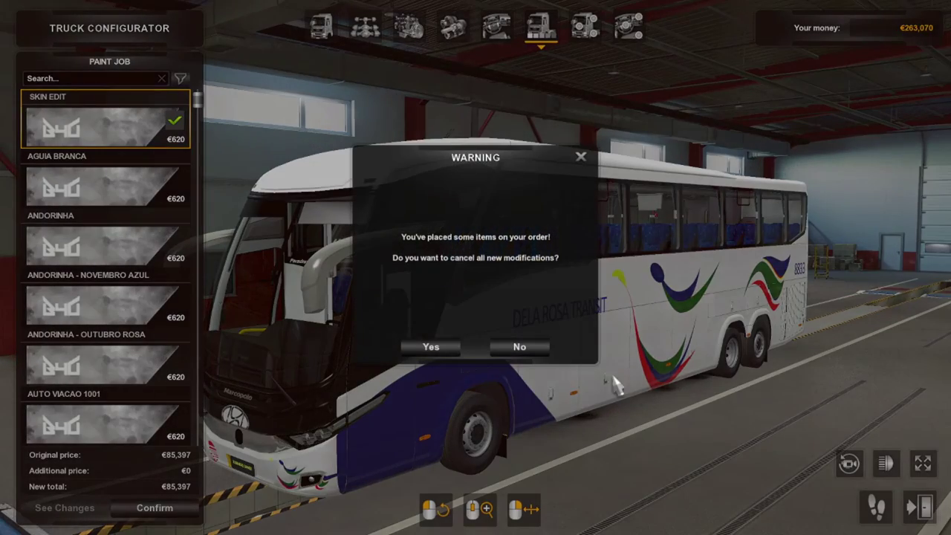
pyautogui.click(459, 345)
pyautogui.click(922, 507)
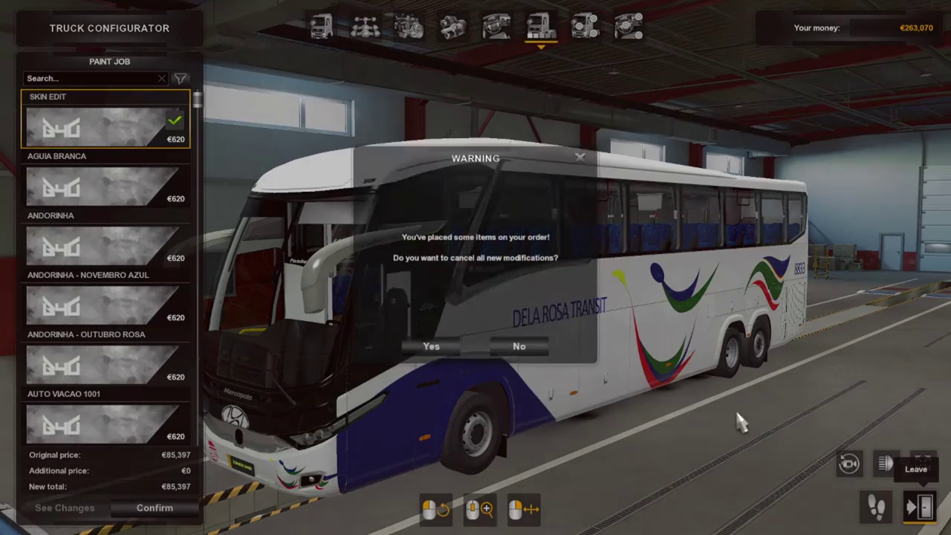
pyautogui.click(502, 346)
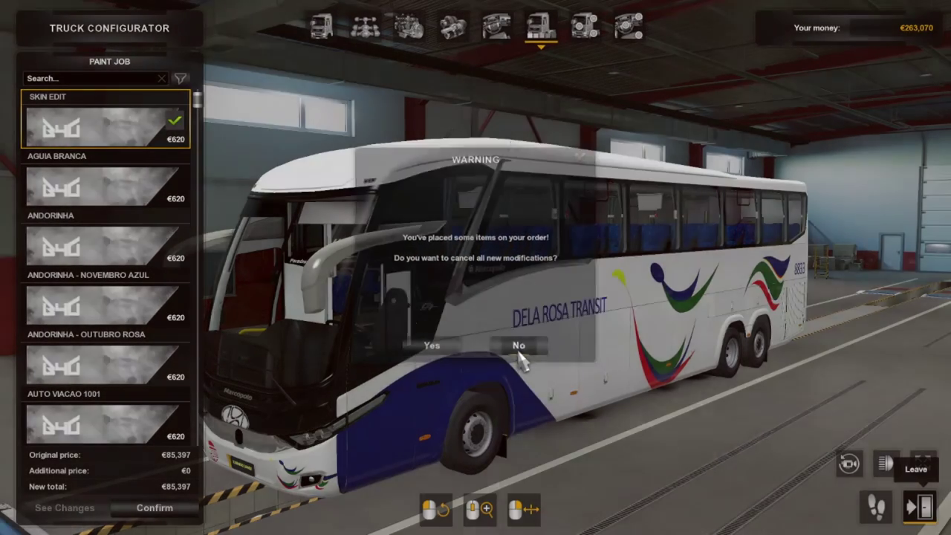
# - Browse the bus paint jobs and select SKIN EDIT
pyautogui.scroll(-3, 152, 164)
pyautogui.scroll(3, 143, 137)
pyautogui.click(143, 132)
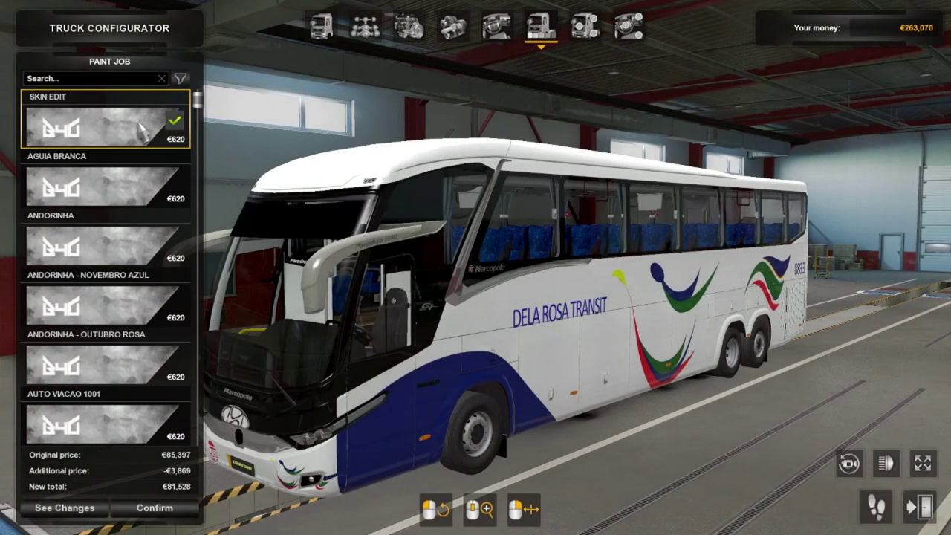
# - Leave the truck configurator and discard all new modifications in the pending order
pyautogui.press('Escape')
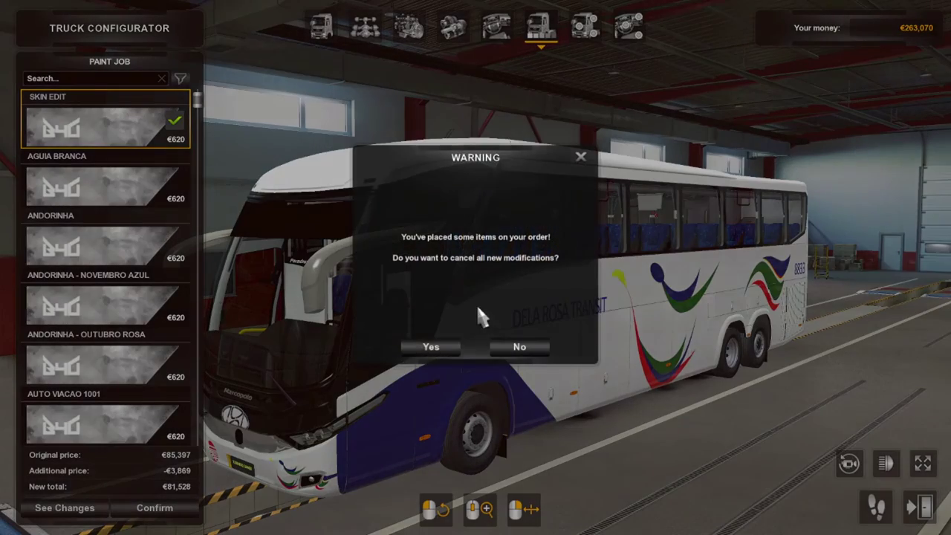
pyautogui.click(431, 347)
pyautogui.press('Escape')
pyautogui.click(430, 347)
pyautogui.press('Escape')
pyautogui.click(441, 352)
pyautogui.press('Escape')
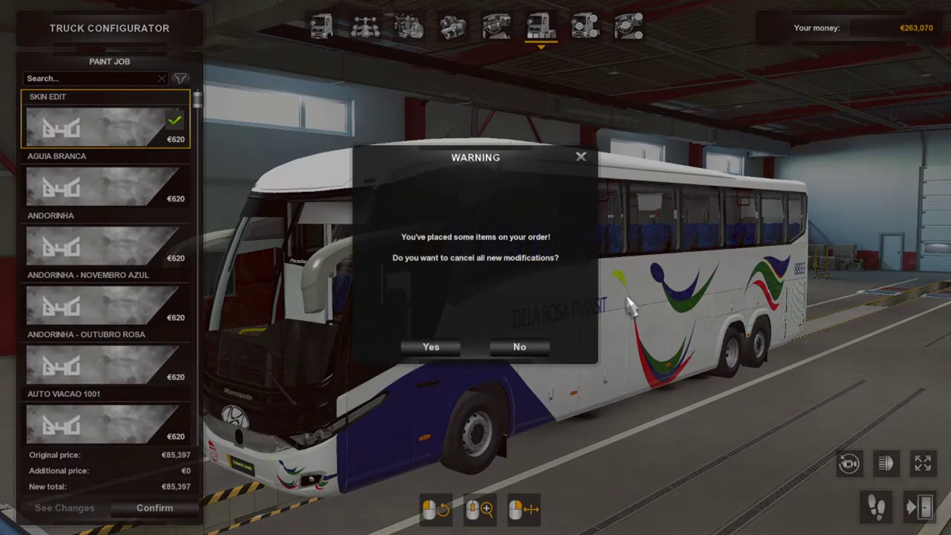
pyautogui.click(499, 349)
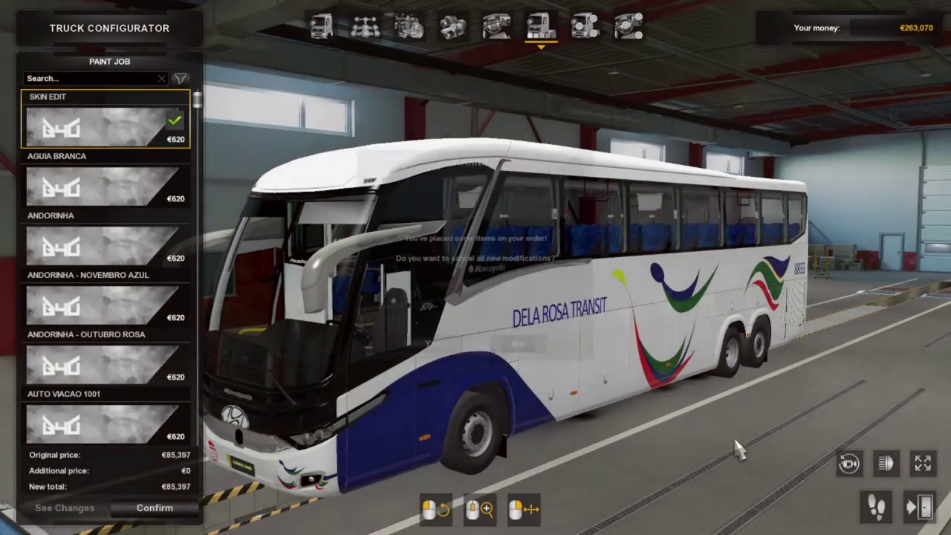
pyautogui.click(921, 508)
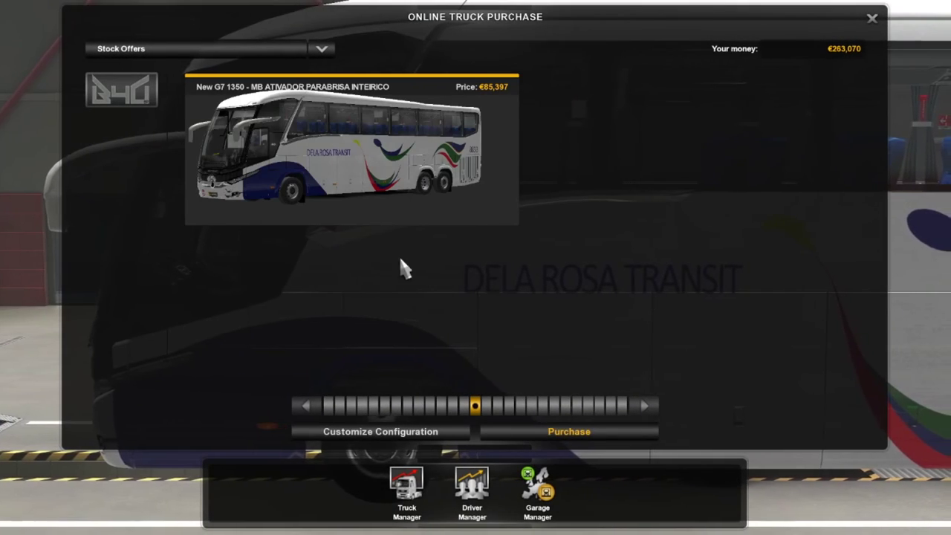
# - Leave the truck dealer screens, quit Euro Truck Simulator 2, and close paint.net with the paint02.dds image
pyautogui.press('Escape')
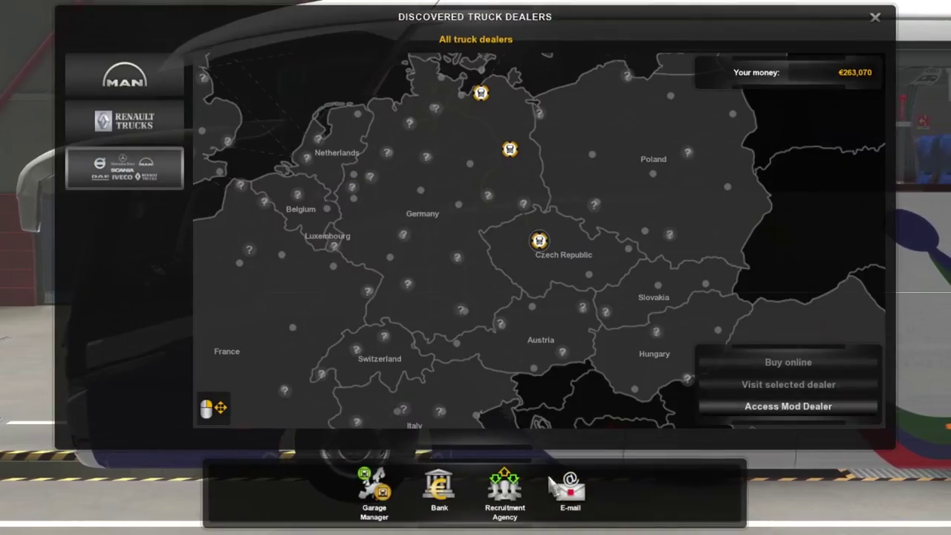
pyautogui.press('Escape')
pyautogui.click(638, 489)
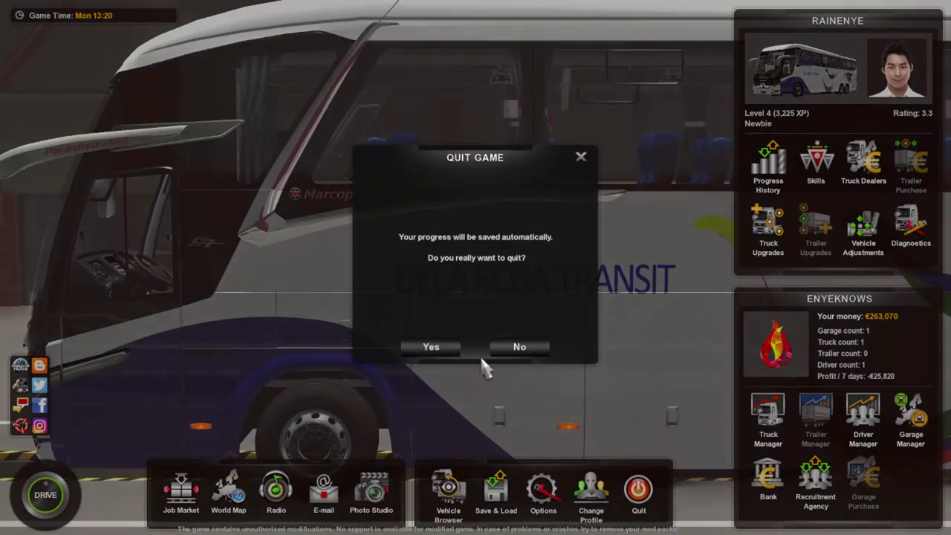
pyautogui.click(434, 349)
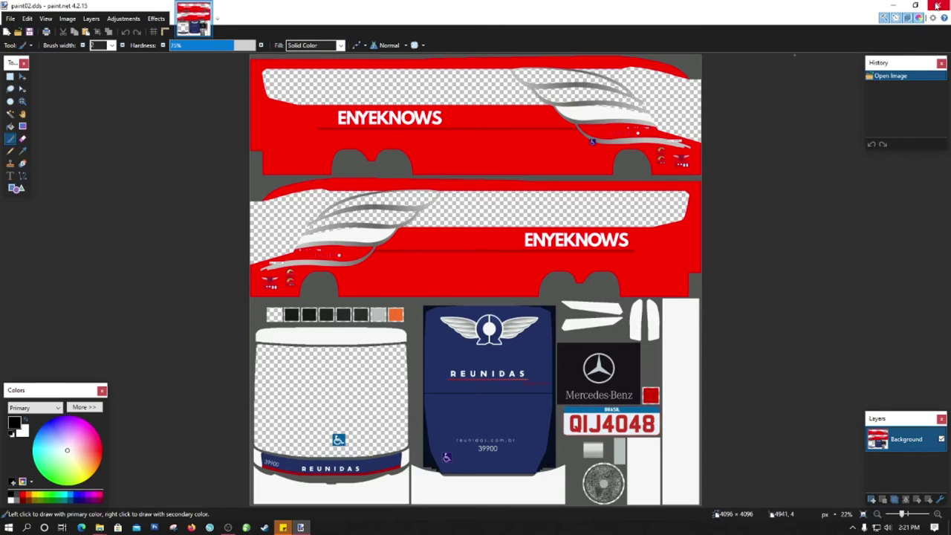
pyautogui.click(938, 5)
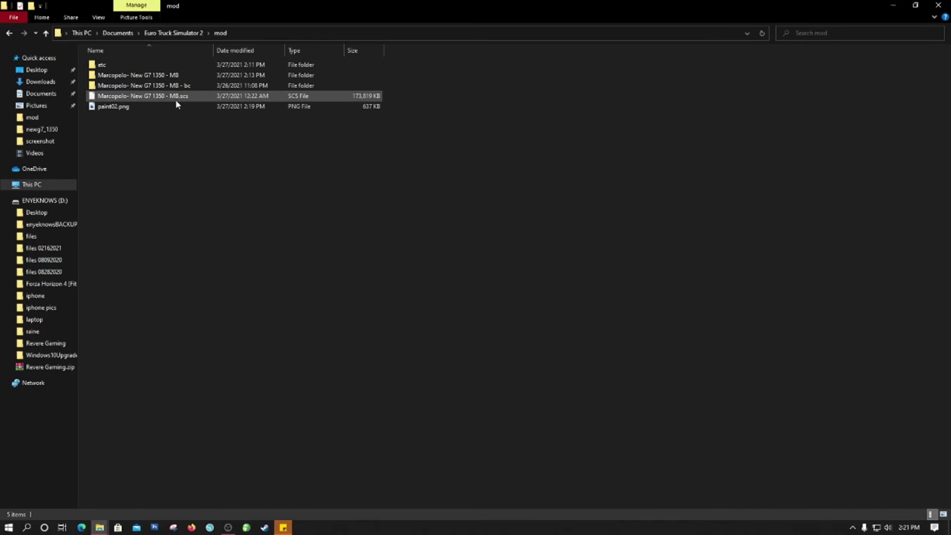
# - Open Marcopolo- New G7 1350 - MB.scs from the mod folder as an archive in 7-Zip
pyautogui.click(134, 99)
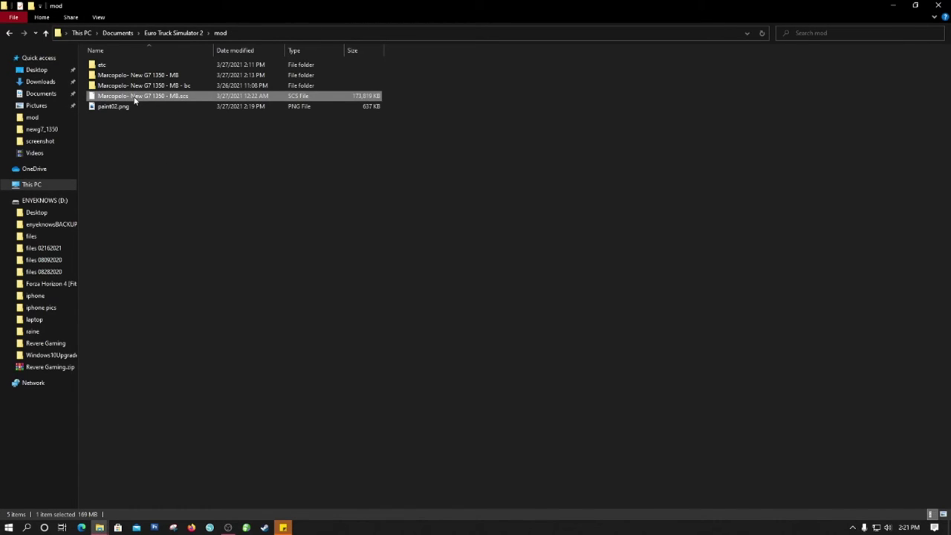
pyautogui.rightClick(134, 99)
pyautogui.moveTo(217, 119)
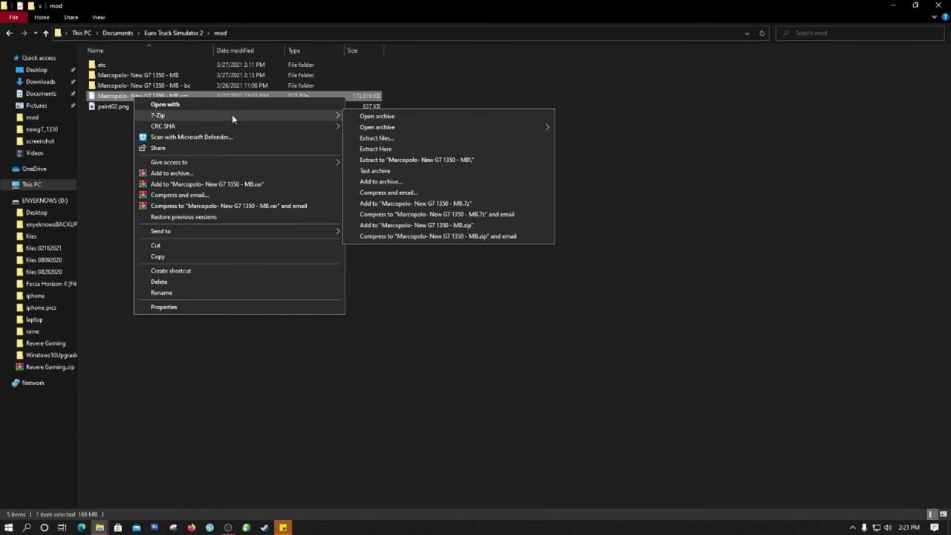
pyautogui.click(377, 117)
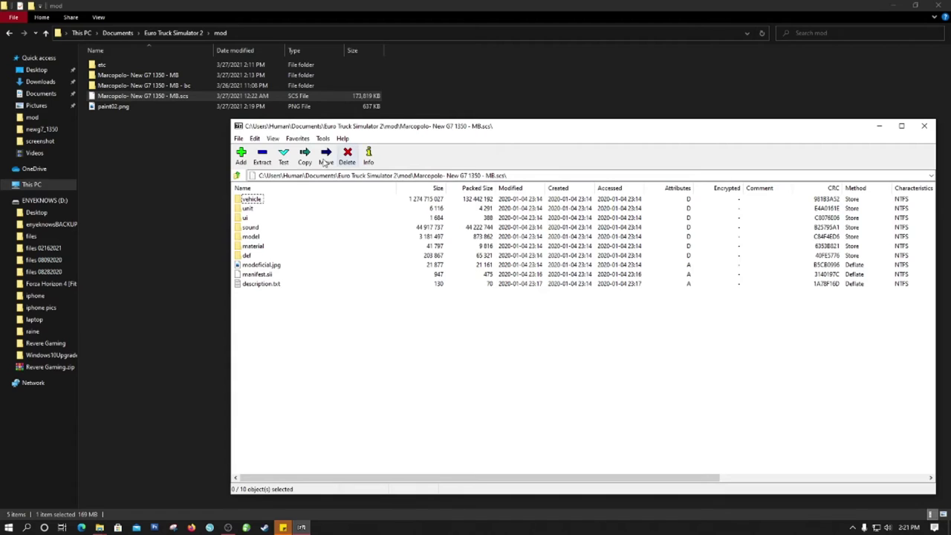
# - Browse inside the archive to vehicle\truck\newg7_1350 and move its window clear of the mod folder's file names
pyautogui.doubleClick(252, 199)
pyautogui.doubleClick(252, 199)
pyautogui.doubleClick(255, 199)
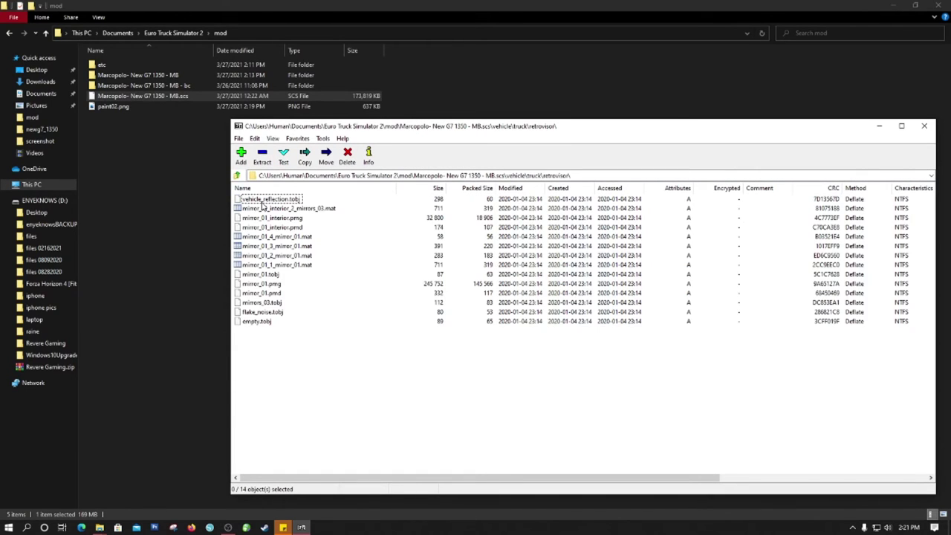
pyautogui.click(238, 176)
pyautogui.doubleClick(258, 209)
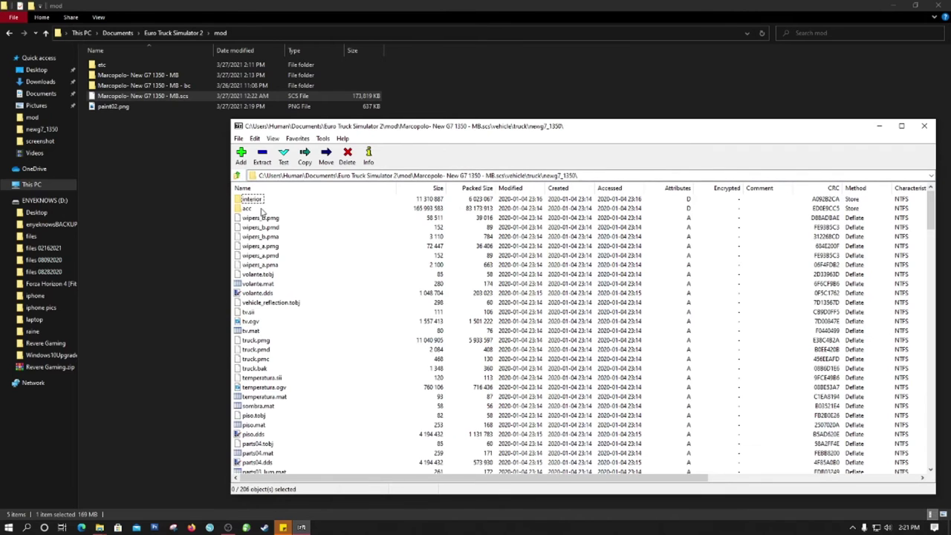
pyautogui.moveTo(336, 125); pyautogui.dragTo(378, 99)
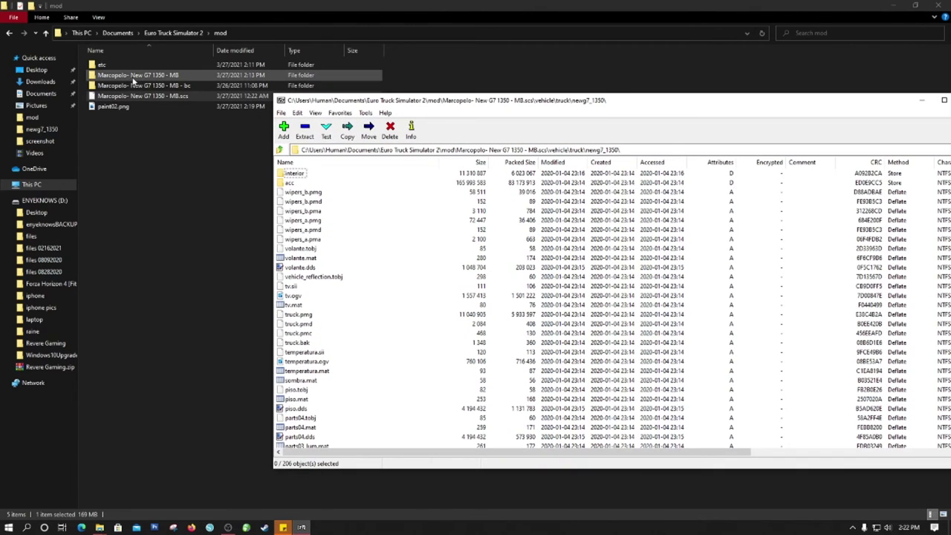
# - Open vehicle\truck\newg7_1350 inside the extracted Marcopolo- New G7 1350 - MB folder in File Explorer
pyautogui.click(134, 79)
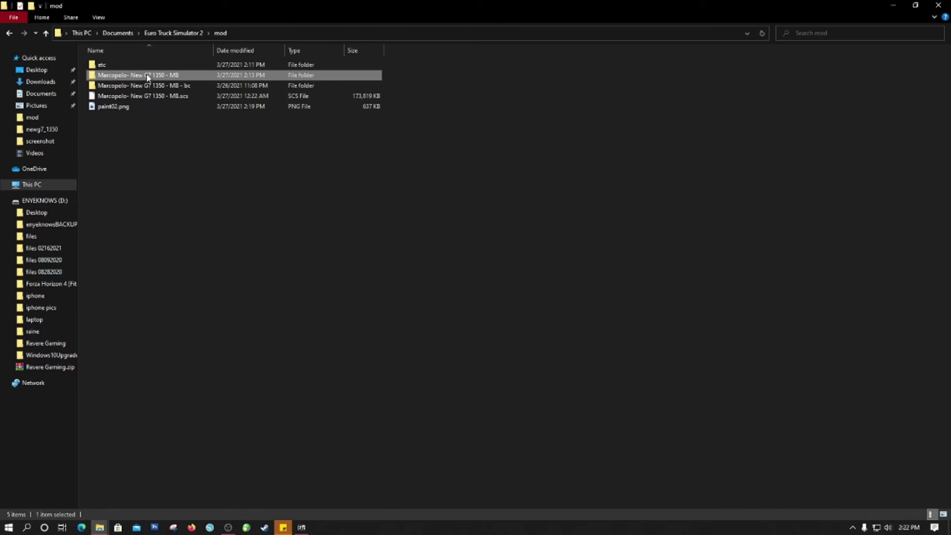
pyautogui.doubleClick(147, 77)
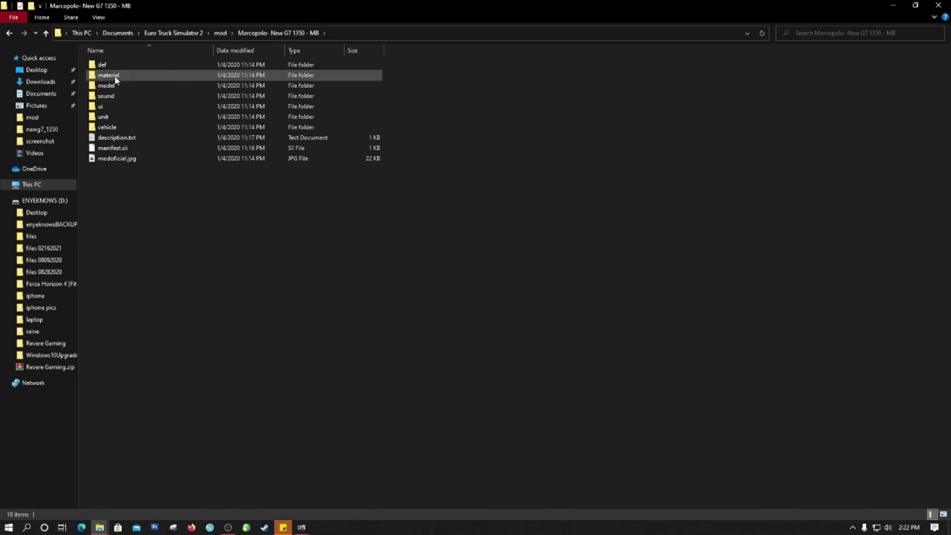
pyautogui.doubleClick(107, 127)
pyautogui.doubleClick(117, 67)
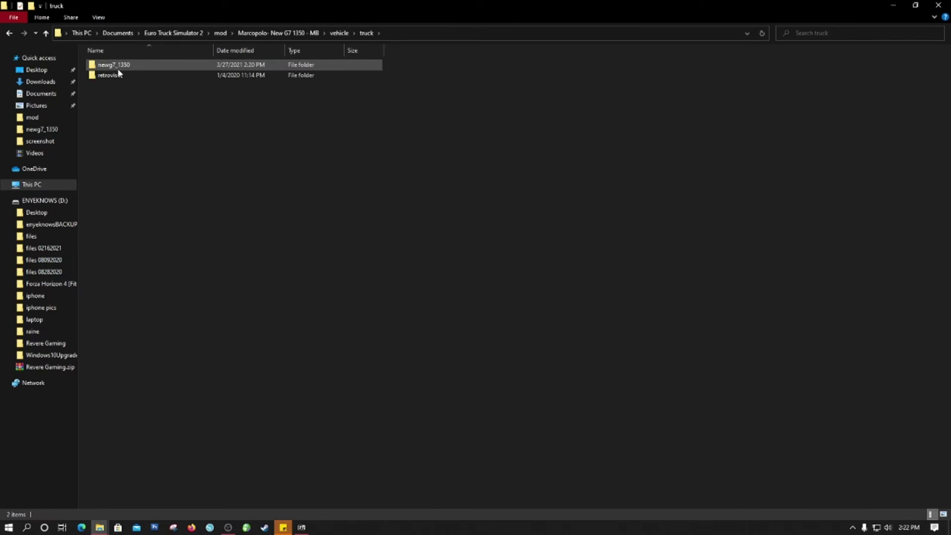
pyautogui.doubleClick(117, 67)
# - Locate paint02.dds in the extracted folder and check its modified date against today's date in the system calendar
pyautogui.scroll(-3, 149, 161)
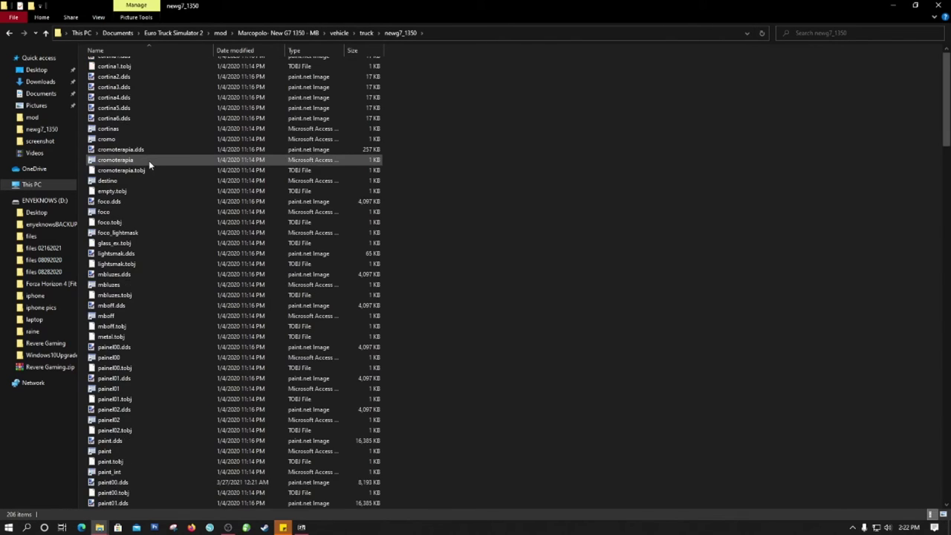
pyautogui.scroll(3, 148, 161)
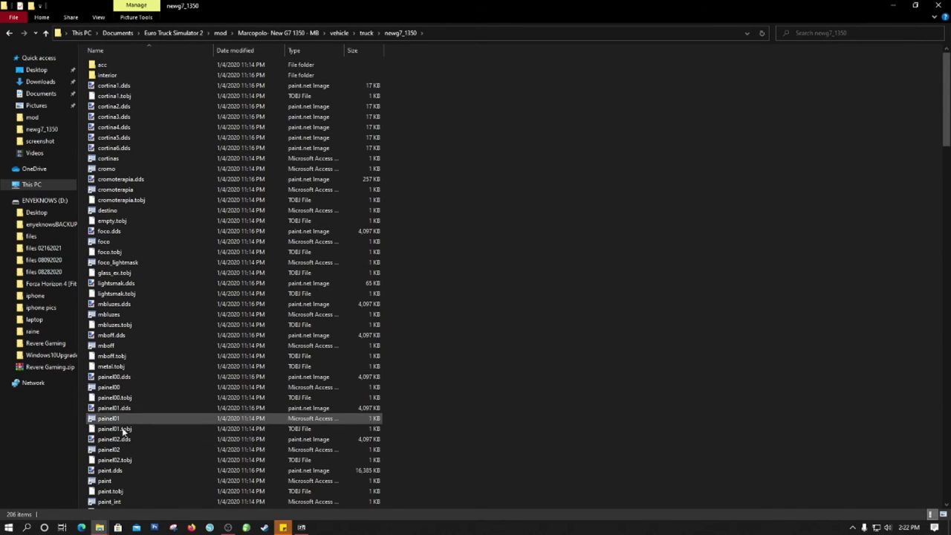
pyautogui.scroll(-2, 134, 301)
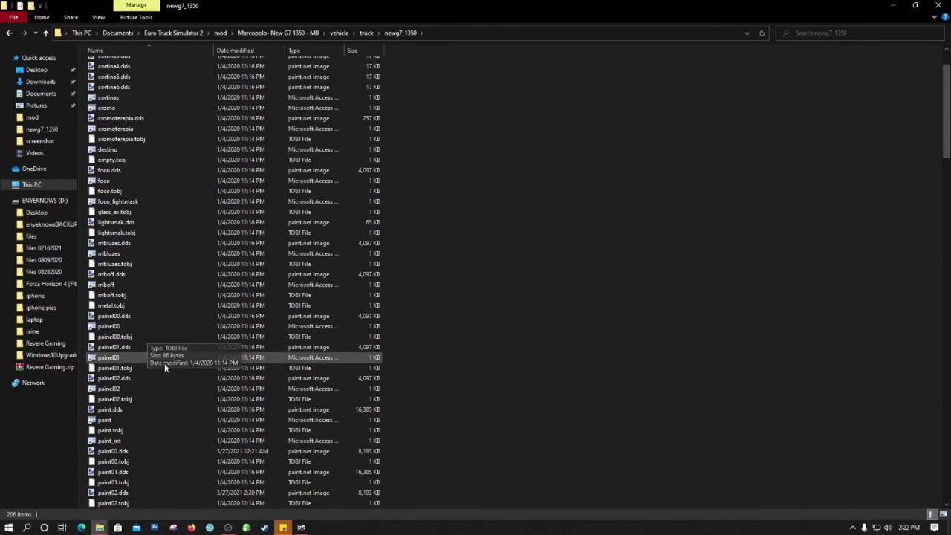
pyautogui.scroll(-1, 171, 418)
pyautogui.click(138, 461)
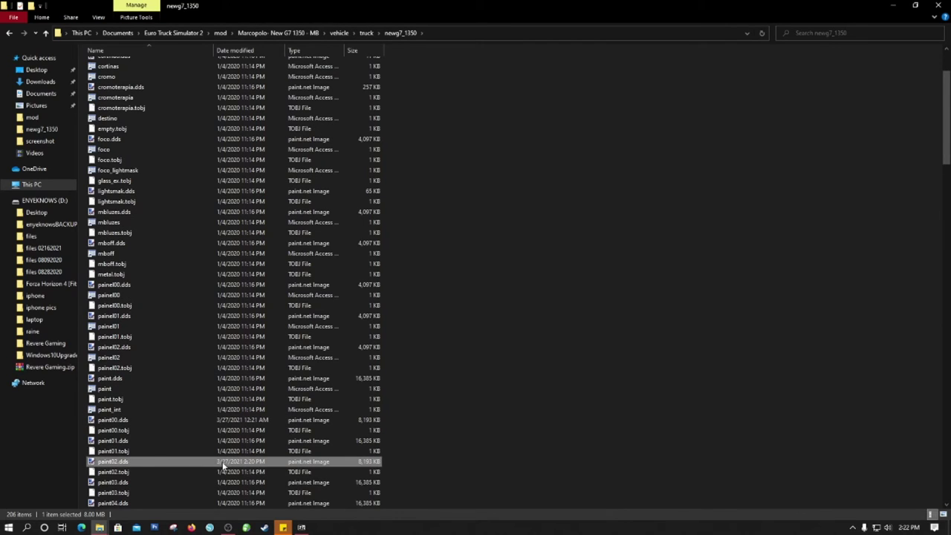
pyautogui.click(903, 532)
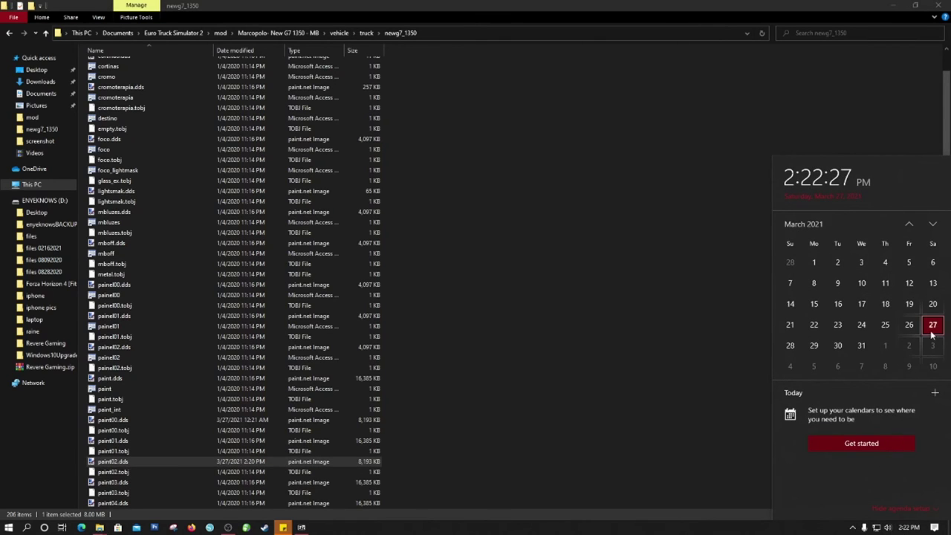
pyautogui.click(260, 467)
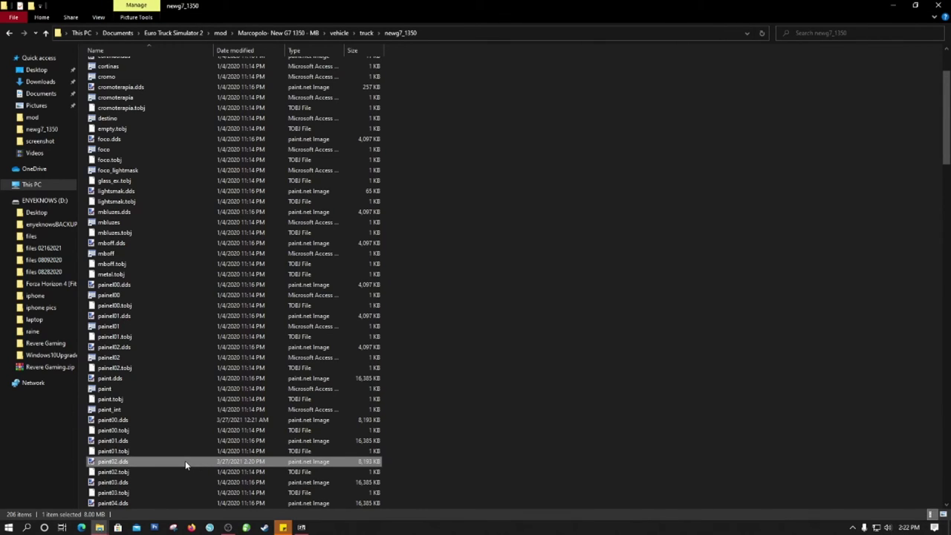
# - Copy the edited paint02.dds into the Euro Truck Simulator 2 mod folder
pyautogui.rightClick(185, 460)
pyautogui.click(216, 404)
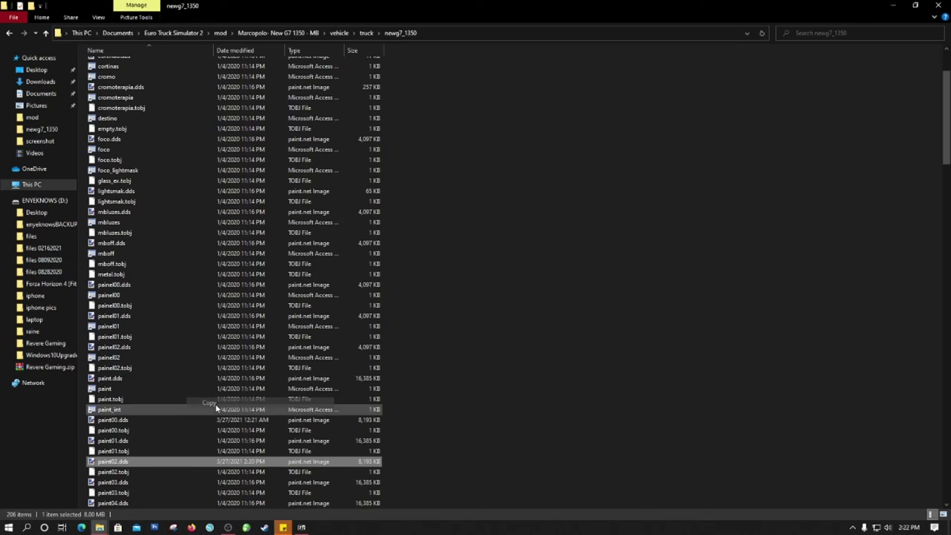
pyautogui.click(180, 34)
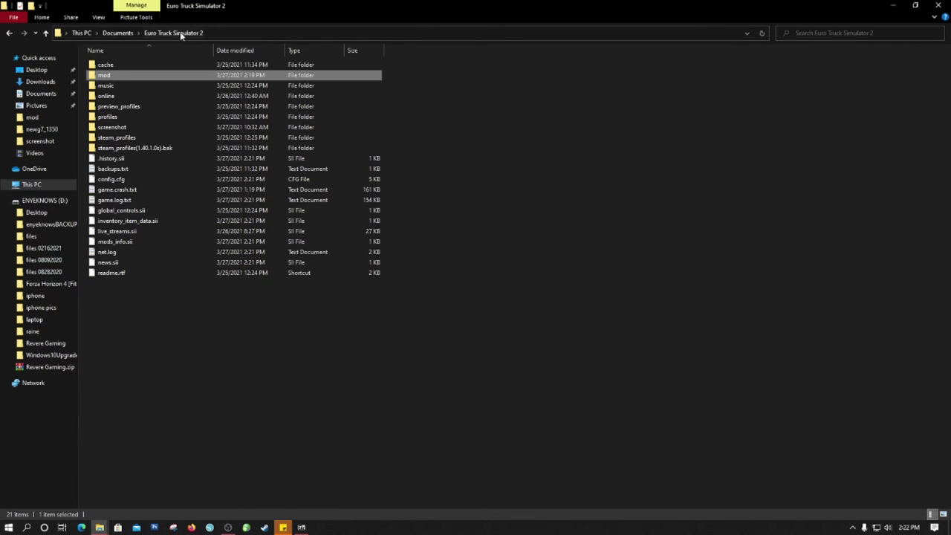
pyautogui.doubleClick(136, 73)
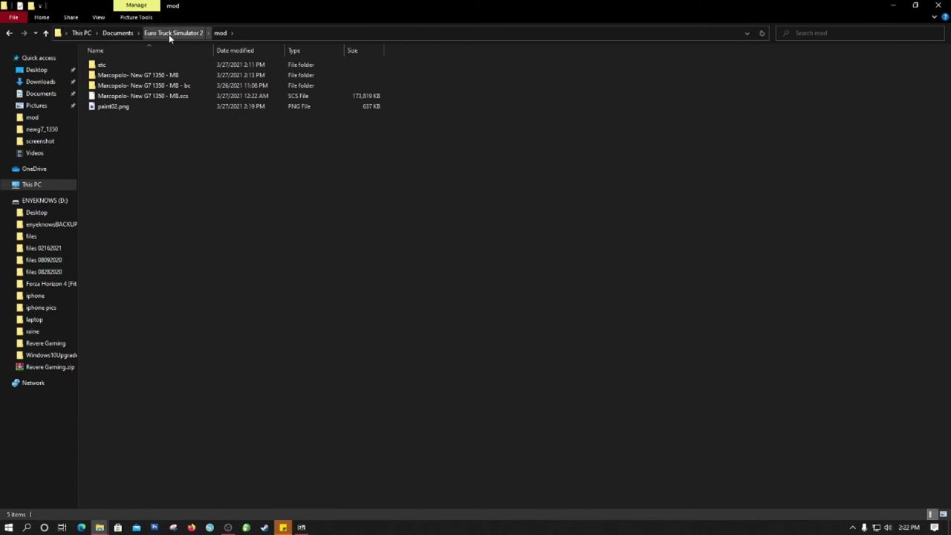
pyautogui.rightClick(139, 149)
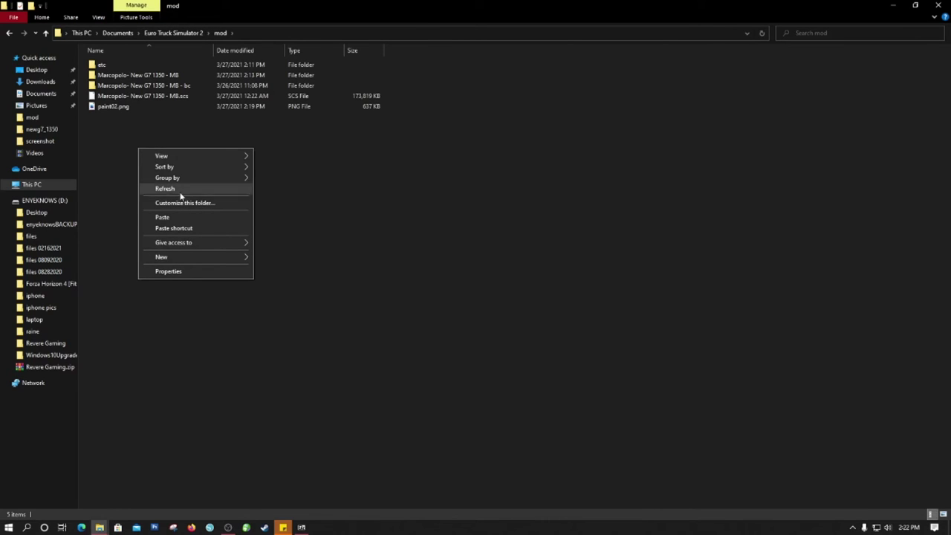
pyautogui.click(180, 220)
pyautogui.click(181, 221)
pyautogui.click(124, 109)
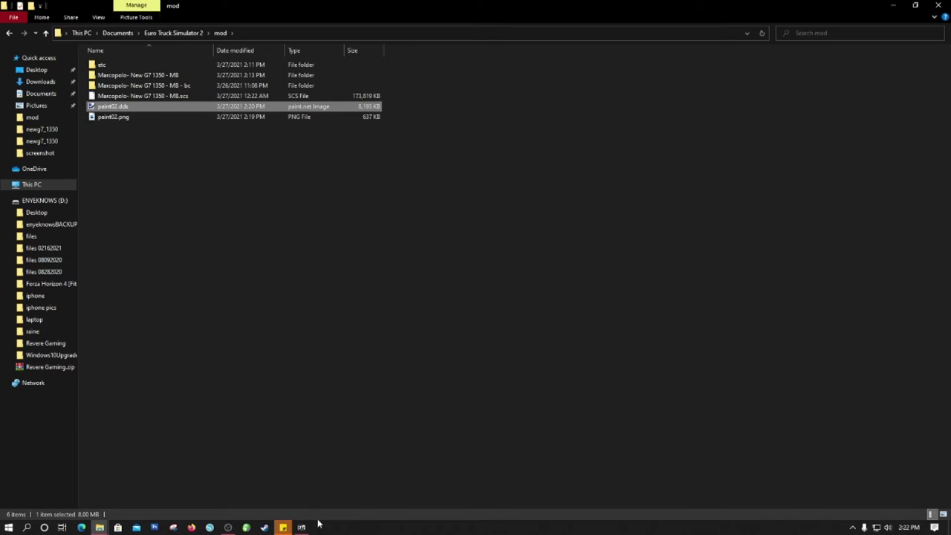
# - Open Marcopolo- New G7 1350 - MB.scs in the archive manager and locate paint02.dds in vehicle\truck\newg7_1350
pyautogui.click(166, 99)
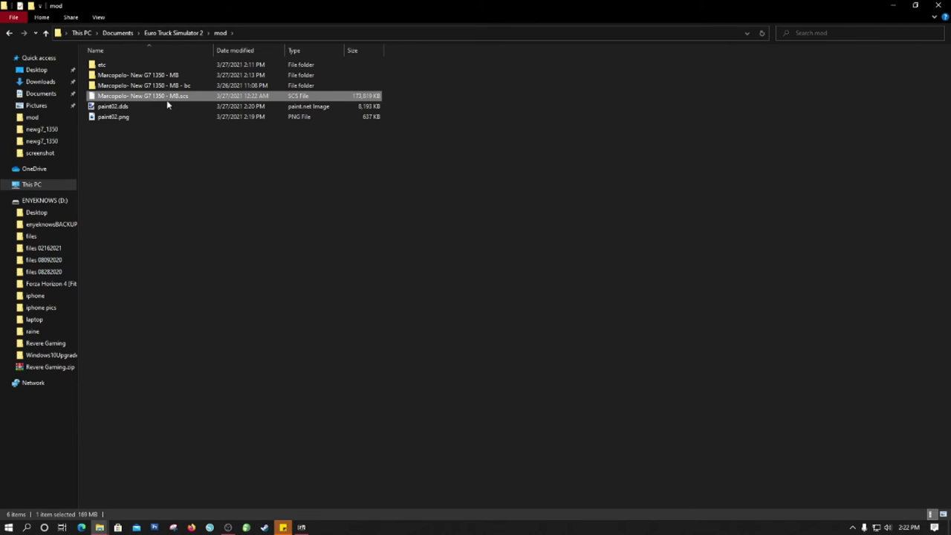
pyautogui.doubleClick(167, 104)
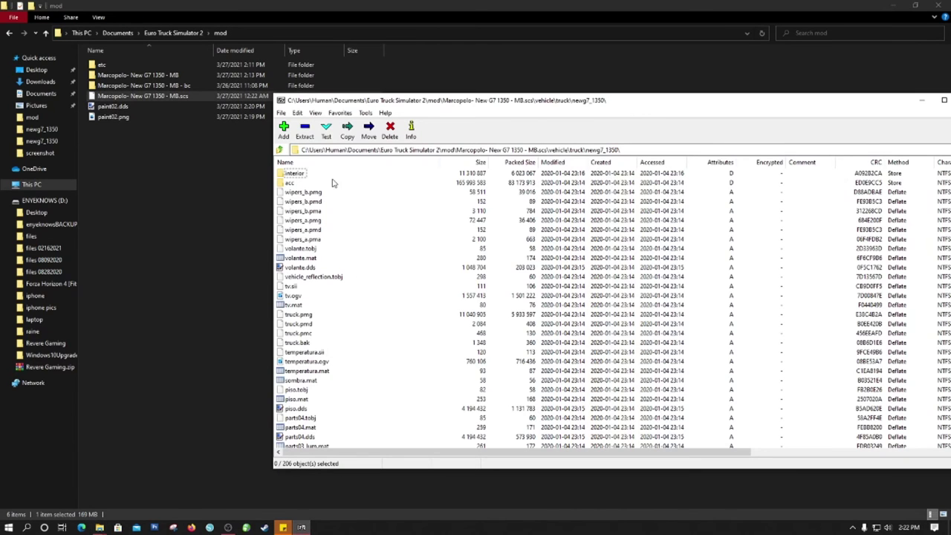
pyautogui.click(307, 382)
pyautogui.scroll(-3, 310, 387)
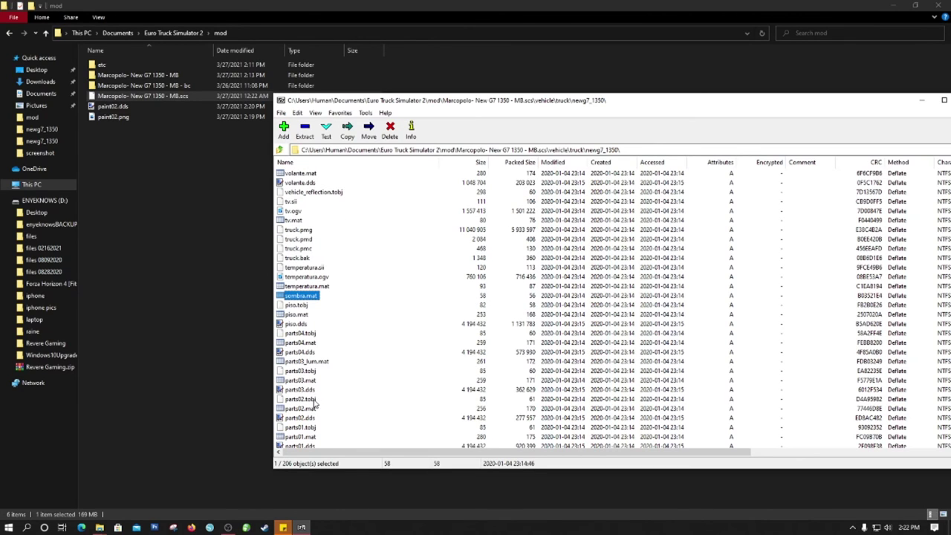
pyautogui.click(309, 418)
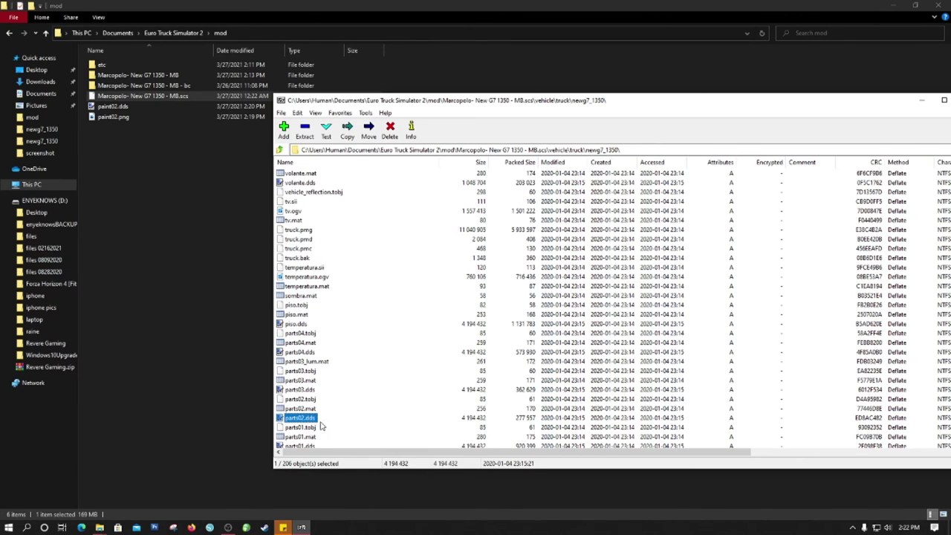
pyautogui.scroll(-1, 316, 423)
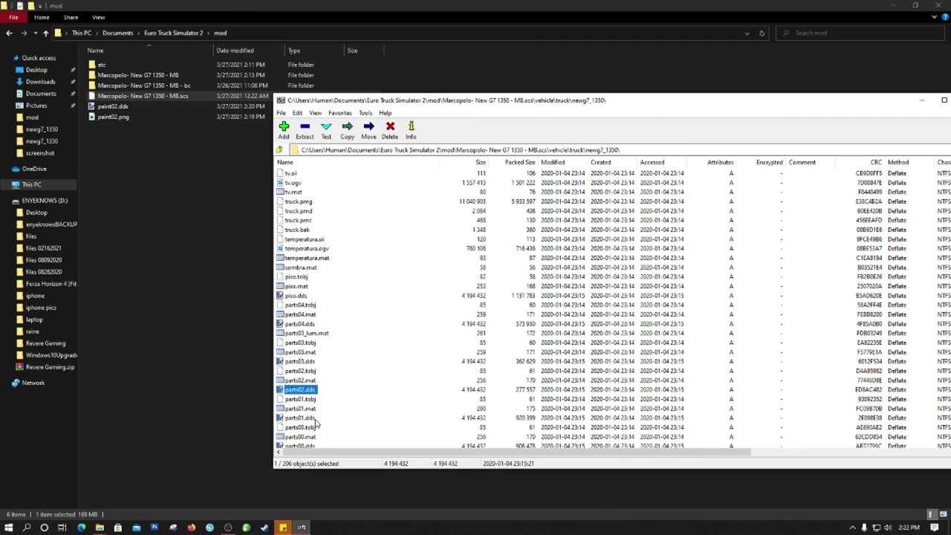
pyautogui.click(360, 386)
pyautogui.press('Down')
pyautogui.press('Down')
pyautogui.press('Down')
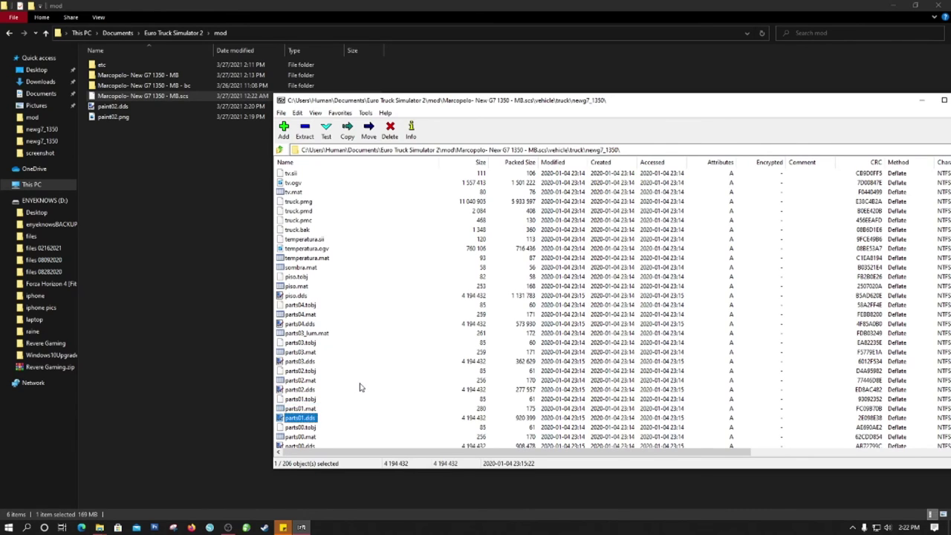
pyautogui.scroll(-3, 360, 386)
pyautogui.scroll(-8, 327, 406)
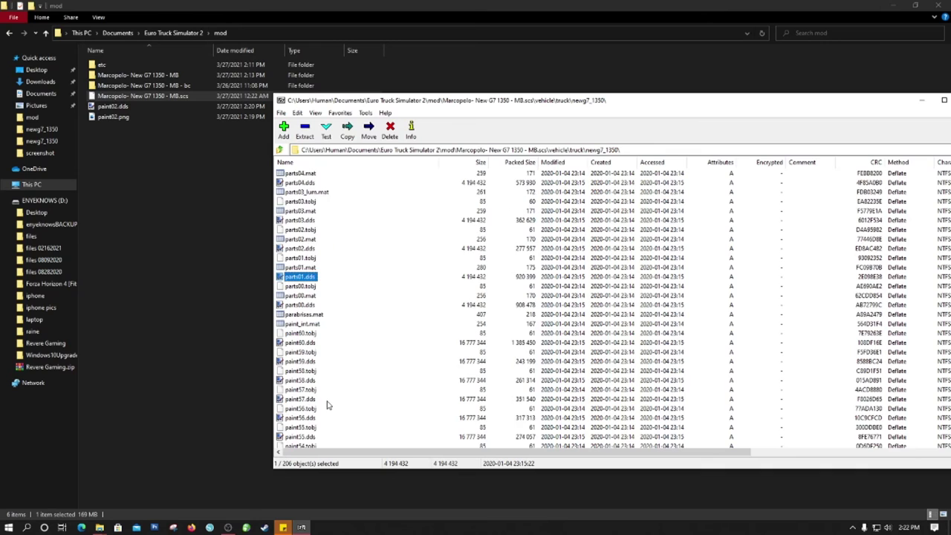
pyautogui.scroll(8, 327, 405)
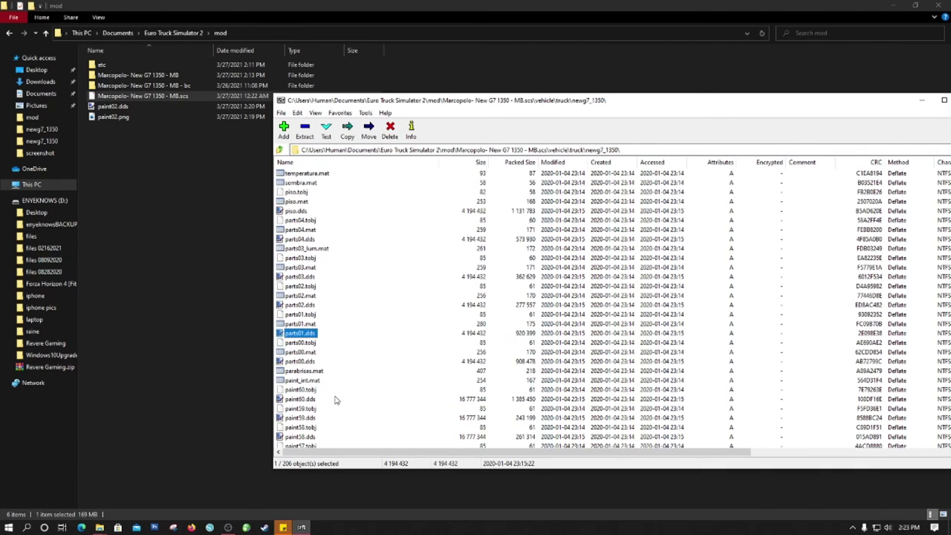
pyautogui.scroll(1, 335, 400)
pyautogui.press('Down')
pyautogui.press('Down')
pyautogui.press('Down')
pyautogui.press('Down')
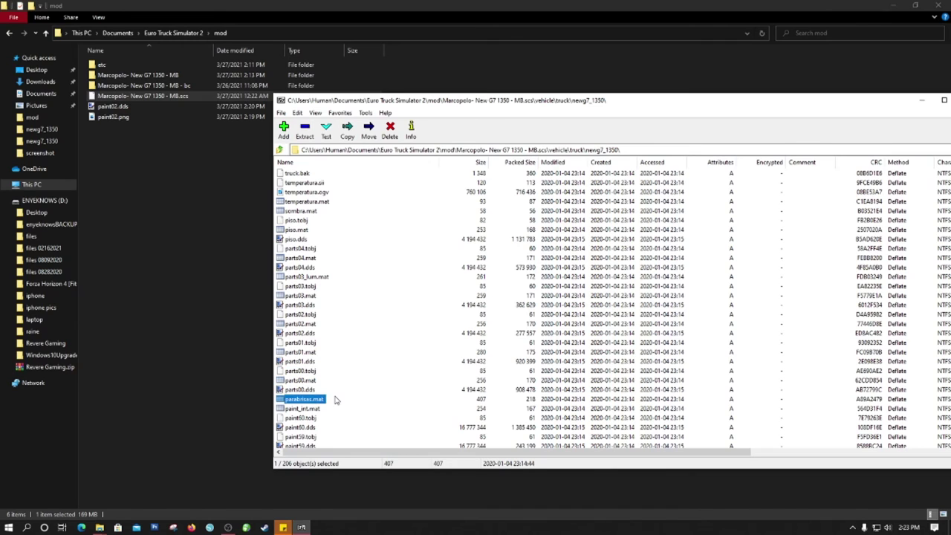
pyautogui.press('Down')
pyautogui.press('Down')
pyautogui.press('Down')
pyautogui.press('Down')
pyautogui.press('Down')
pyautogui.press('Down')
pyautogui.press('Down')
pyautogui.press('Down')
pyautogui.press('Down')
pyautogui.press('Down')
pyautogui.press('Down')
pyautogui.press('Down')
pyautogui.press('Down')
pyautogui.press('Down')
pyautogui.press('Down')
pyautogui.press('Down')
pyautogui.press('Down')
pyautogui.press('Down')
pyautogui.press('Down')
pyautogui.press('Down')
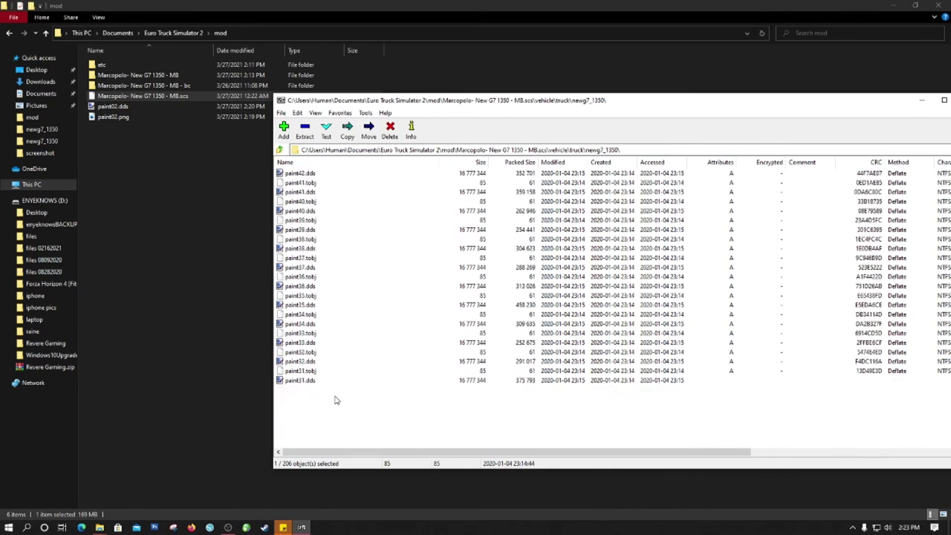
pyautogui.scroll(-8, 334, 399)
pyautogui.scroll(-4, 324, 408)
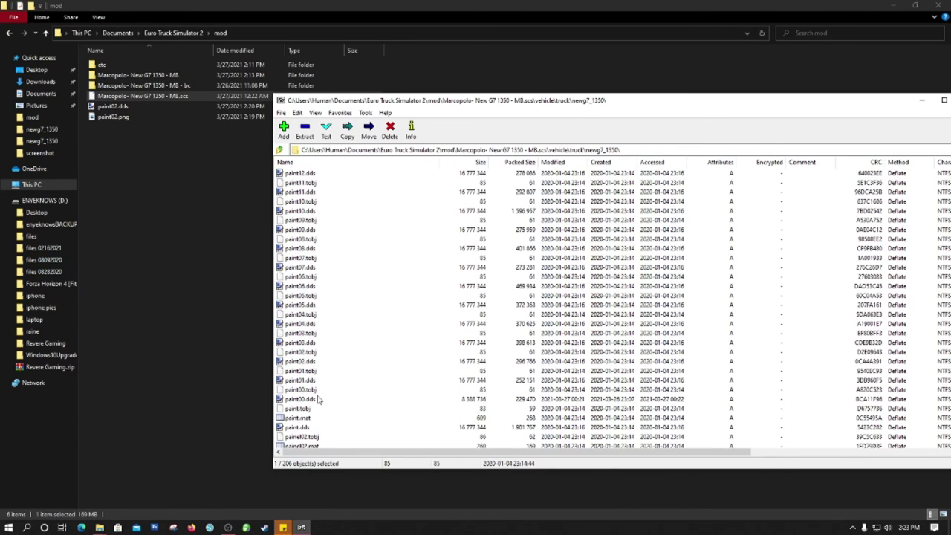
pyautogui.click(302, 361)
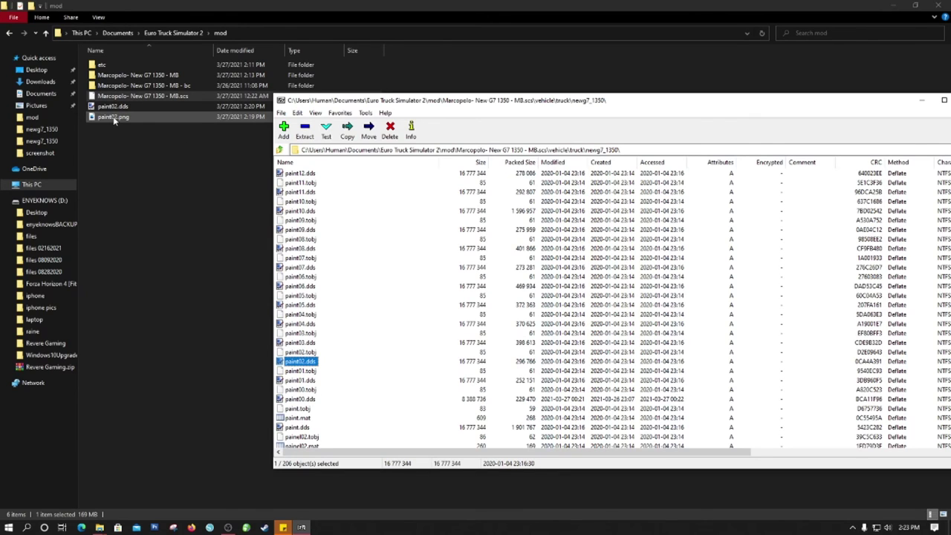
# - Replace paint02.dds inside the archive's newg7_1350 folder with the edited copy from the mod folder, and close the archive
pyautogui.moveTo(333, 104); pyautogui.dragTo(374, 81)
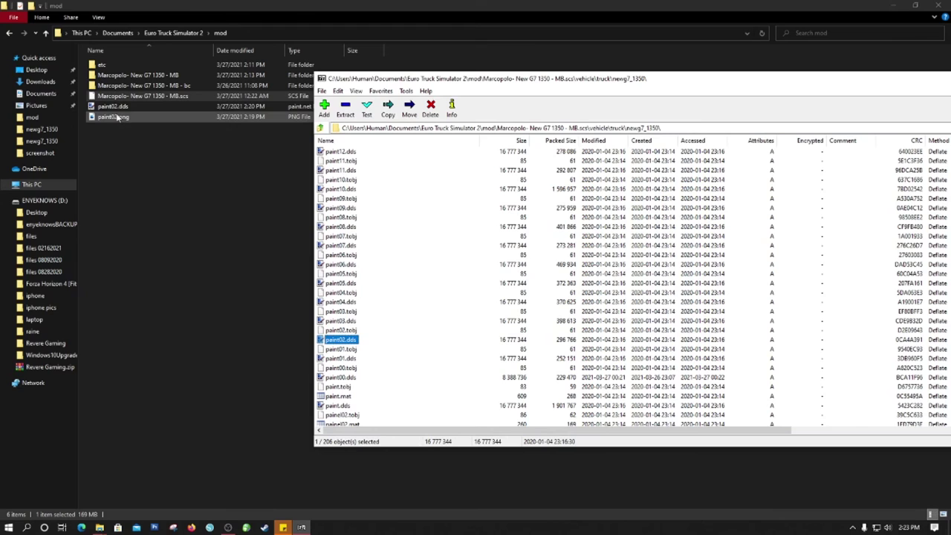
pyautogui.moveTo(111, 107)
pyautogui.mouseDown()
pyautogui.moveTo(149, 153)
pyautogui.moveTo(404, 277)
pyautogui.mouseUp()
pyautogui.click(456, 302)
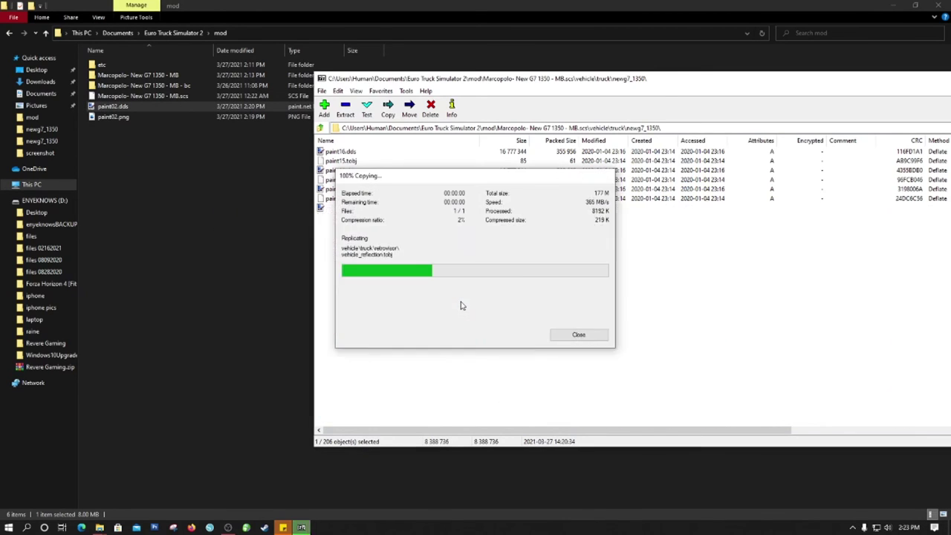
pyautogui.moveTo(488, 79); pyautogui.dragTo(216, 109)
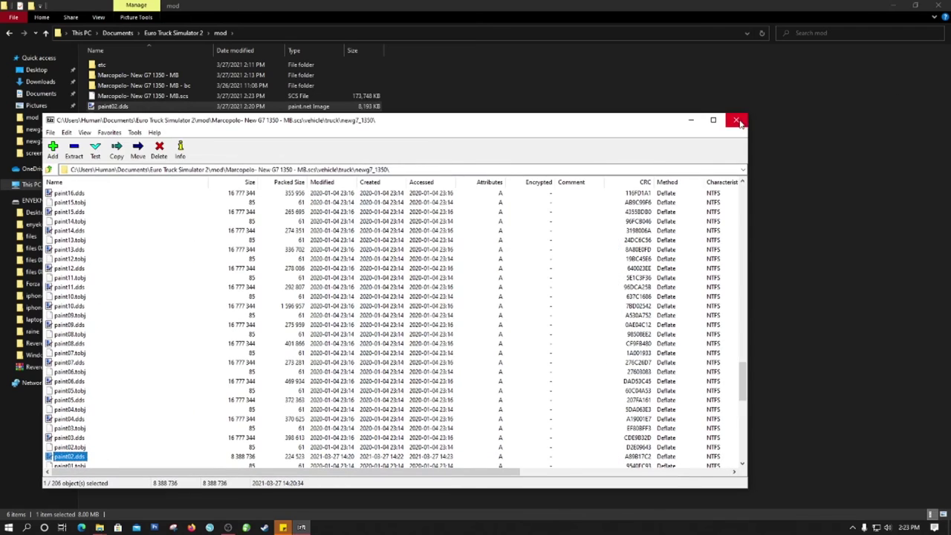
pyautogui.hotkey('alt', 'F4')
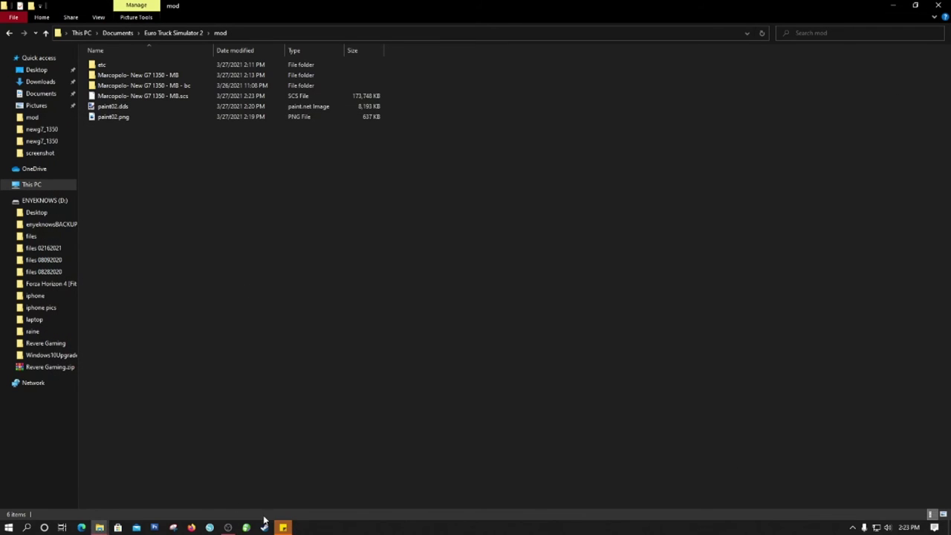
# - Launch Euro Truck Simulator 2 from the Steam library and continue the saved game
pyautogui.click(265, 528)
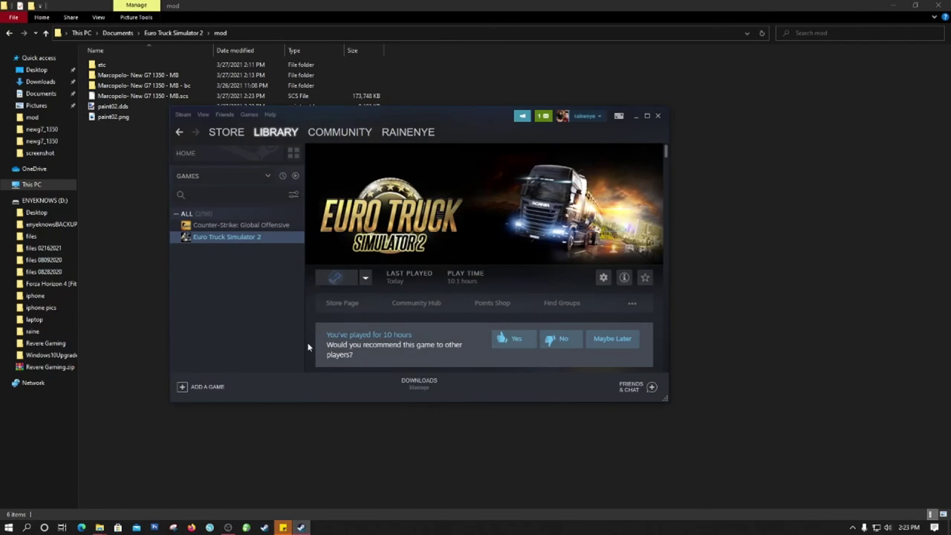
pyautogui.click(338, 277)
pyautogui.click(479, 337)
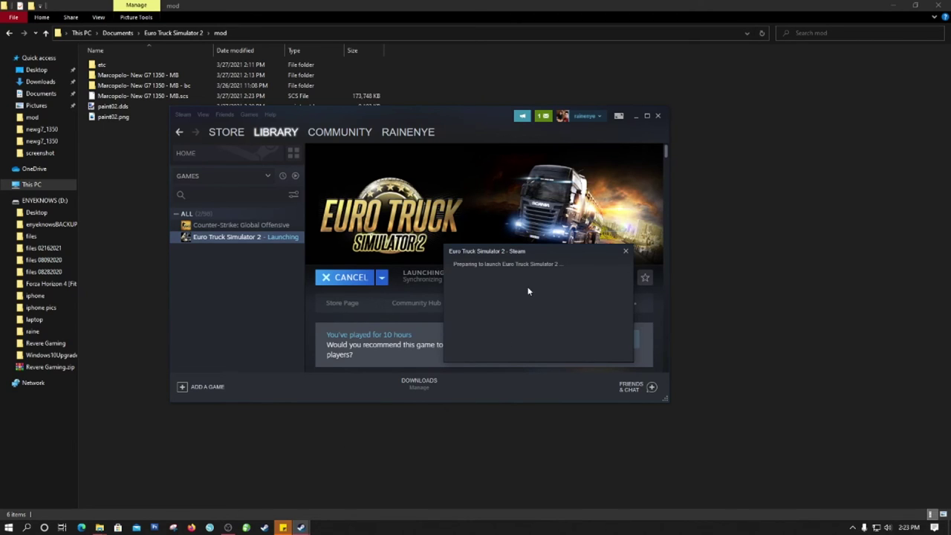
pyautogui.moveTo(306, 532)
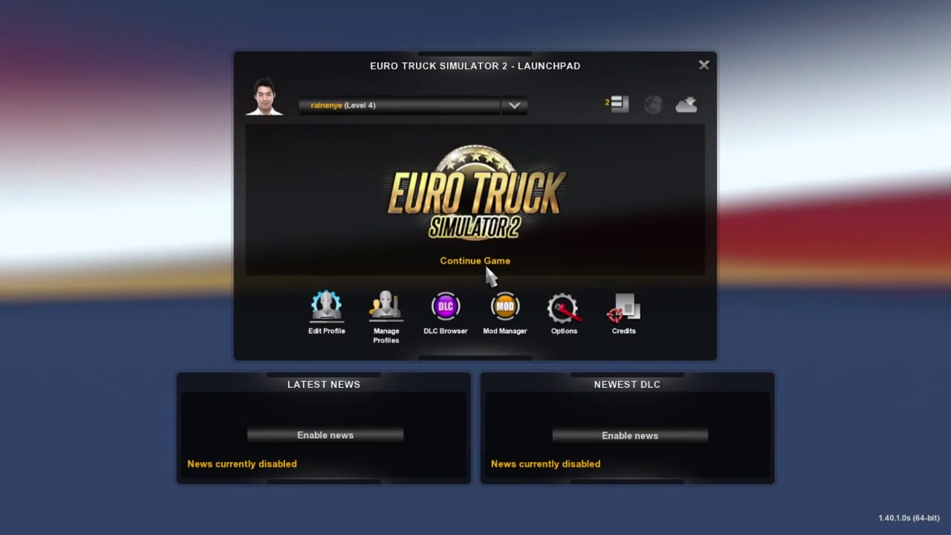
pyautogui.click(484, 262)
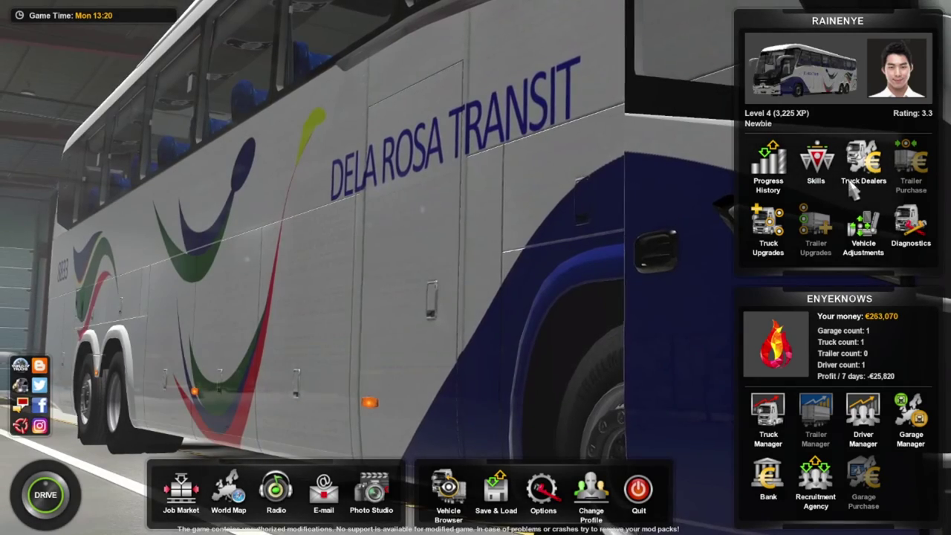
# - Open the New G7 1350 - MB bus from the mod truck dealer for custom configuration
pyautogui.click(854, 178)
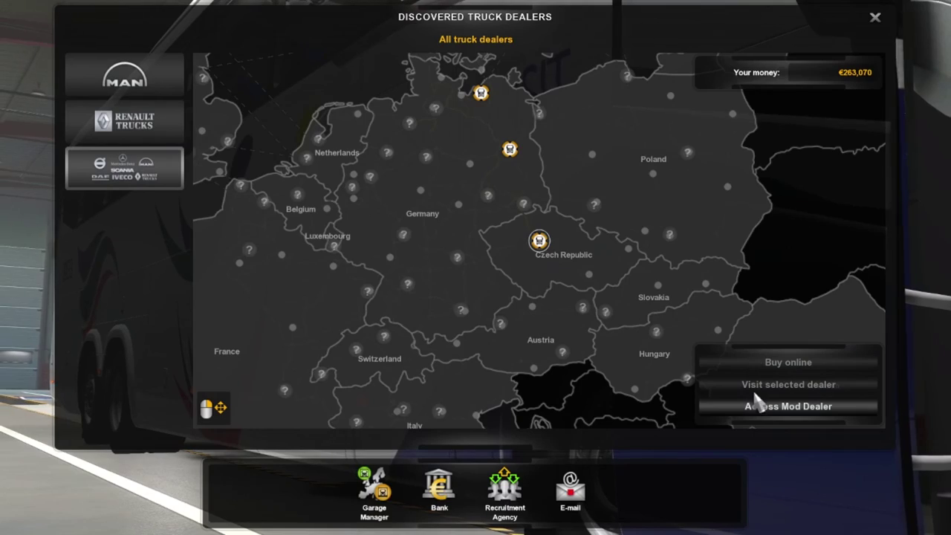
pyautogui.click(750, 405)
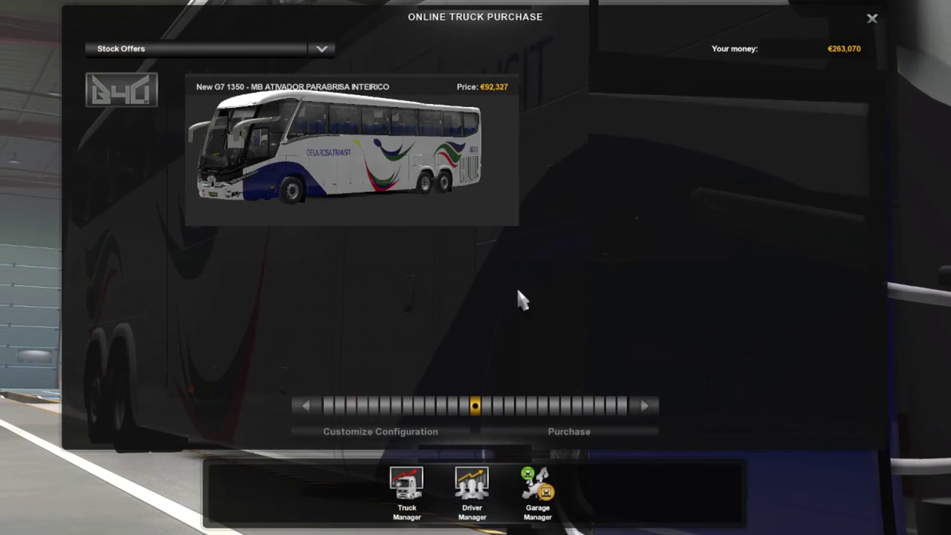
pyautogui.click(568, 431)
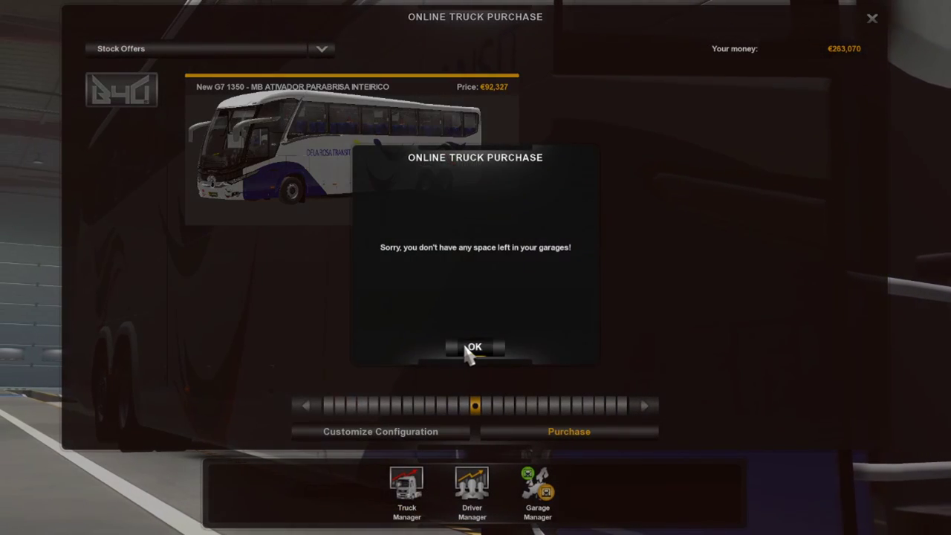
pyautogui.click(468, 347)
pyautogui.click(413, 431)
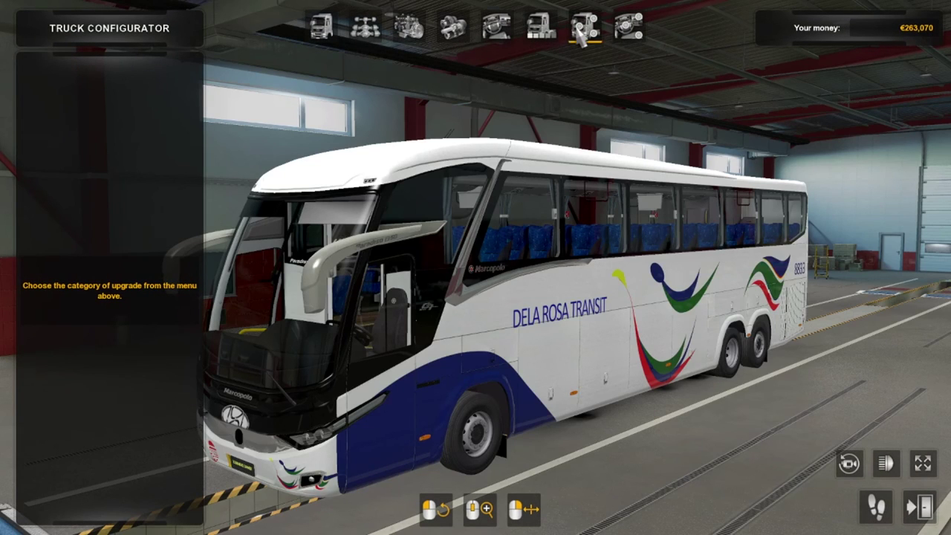
# - Preview the bus's paint jobs one after another from AGUIA BRANCA through LIDER, looking for the custom skin
pyautogui.click(540, 28)
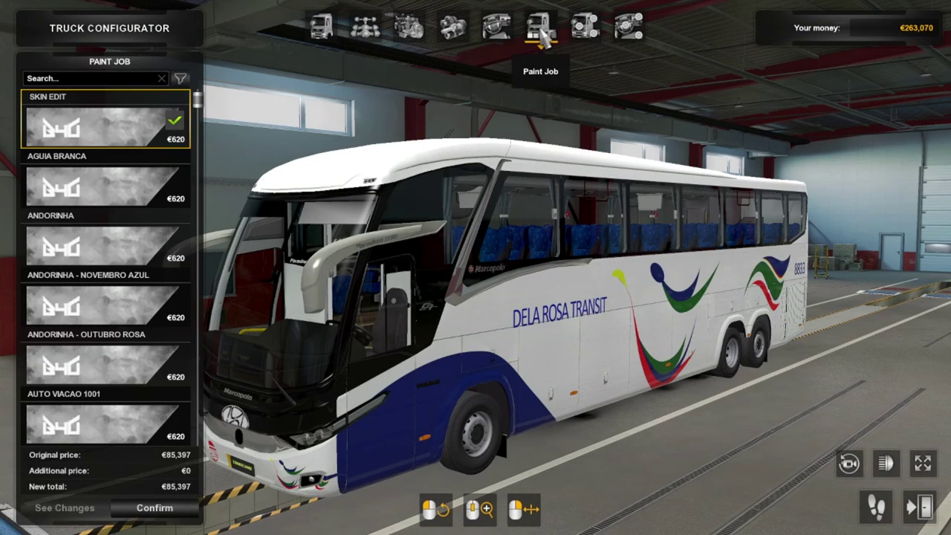
pyautogui.click(130, 197)
pyautogui.click(123, 248)
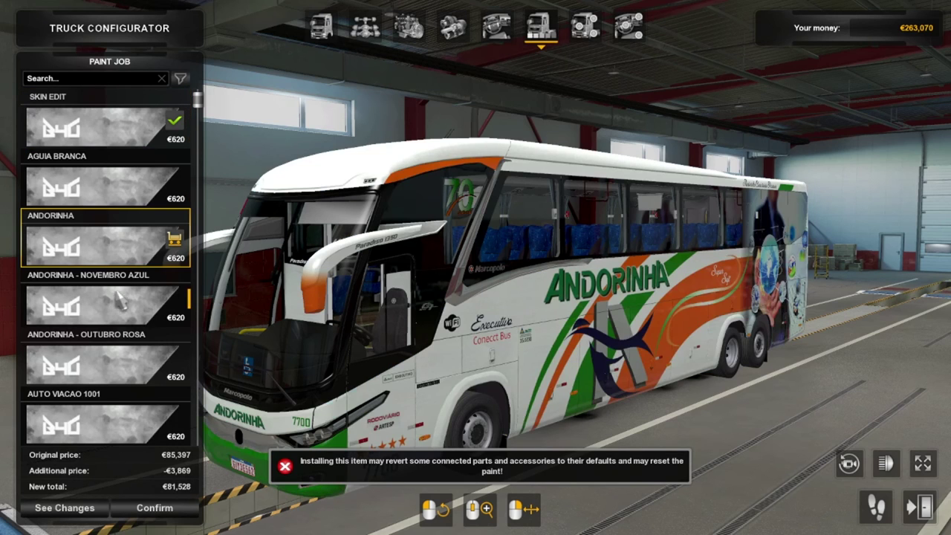
pyautogui.click(119, 312)
pyautogui.scroll(-2, 115, 306)
pyautogui.click(116, 264)
pyautogui.click(116, 306)
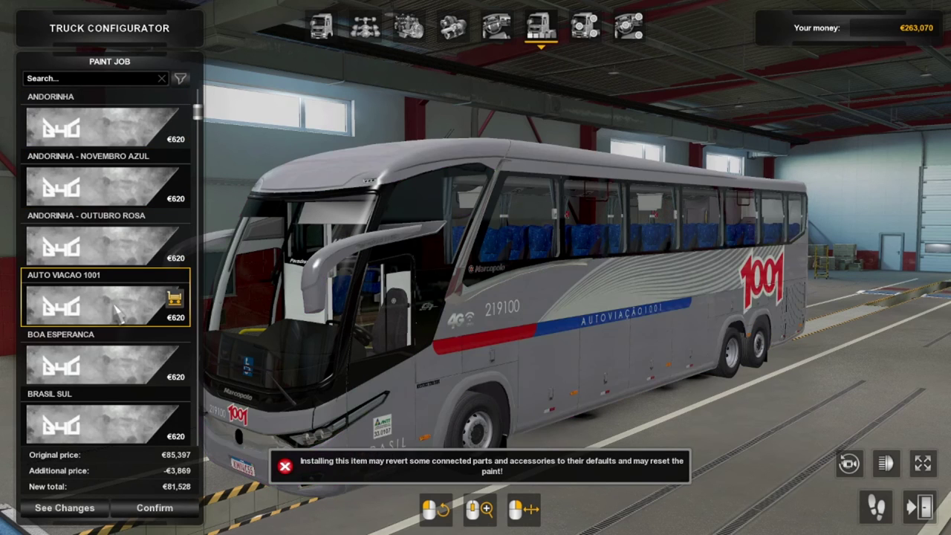
pyautogui.click(123, 359)
pyautogui.scroll(-4, 122, 332)
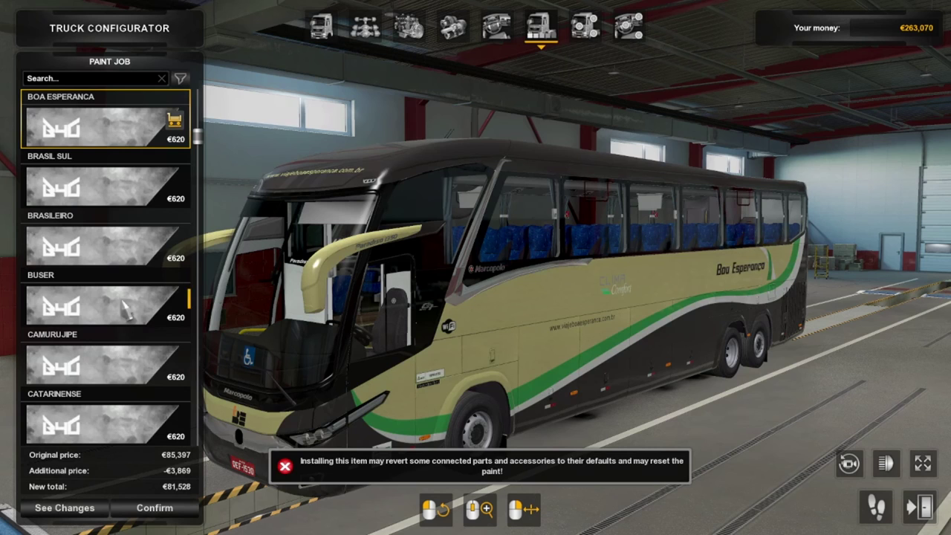
pyautogui.click(135, 198)
pyautogui.click(124, 236)
pyautogui.click(127, 318)
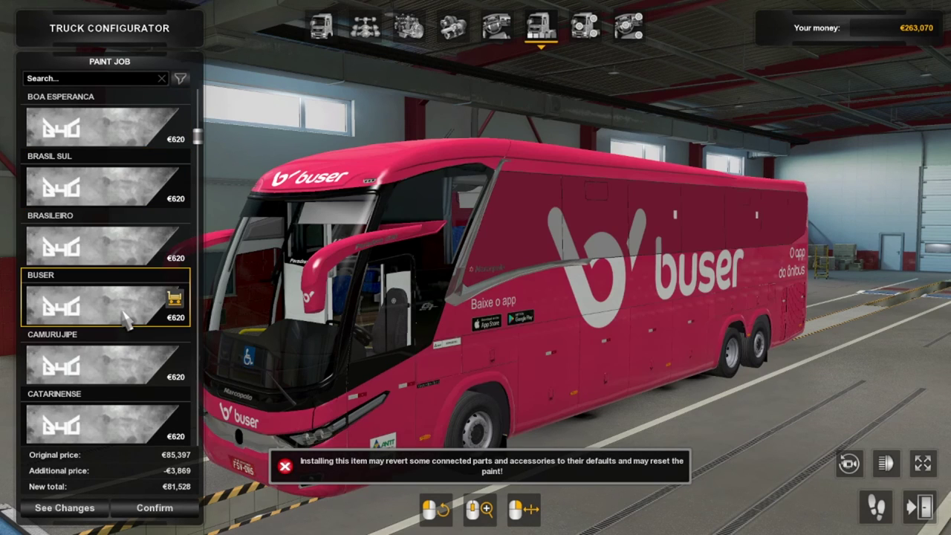
pyautogui.click(124, 256)
pyautogui.click(119, 318)
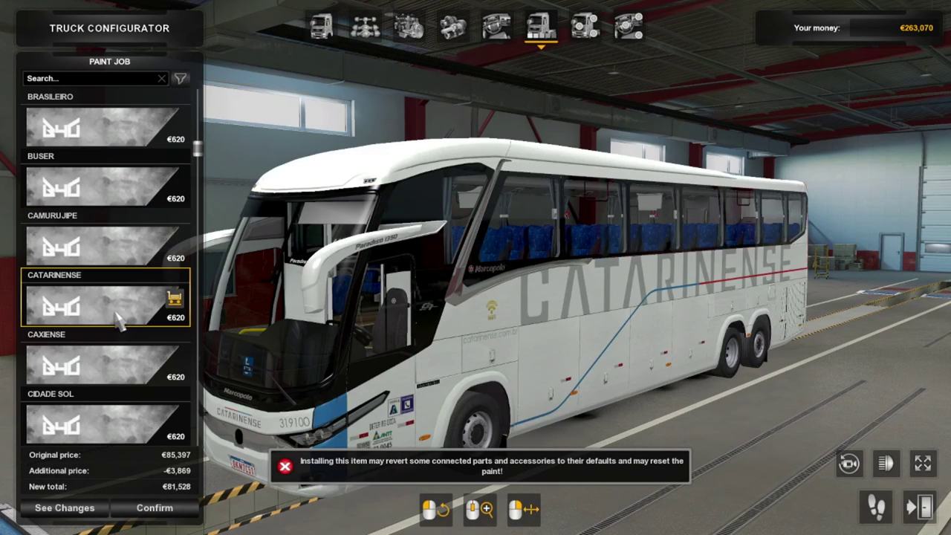
pyautogui.click(126, 267)
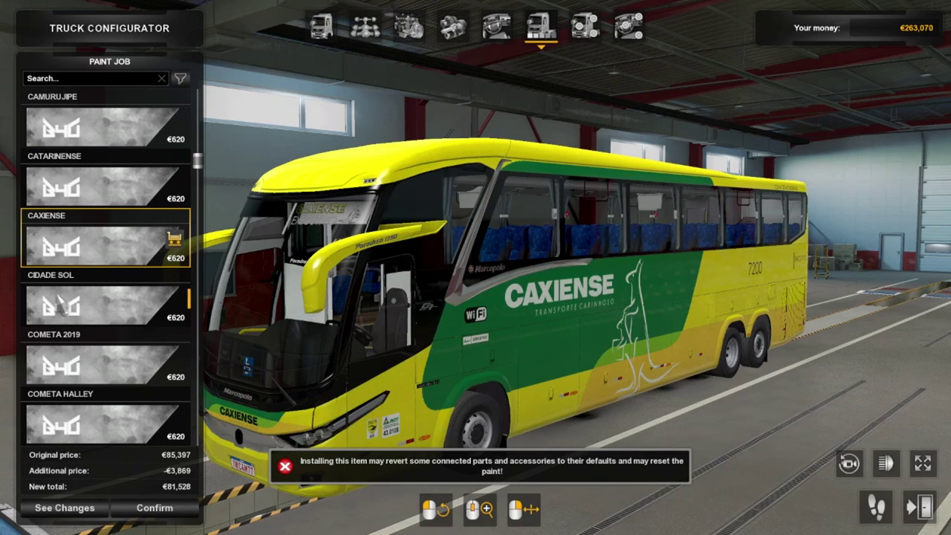
pyautogui.click(80, 307)
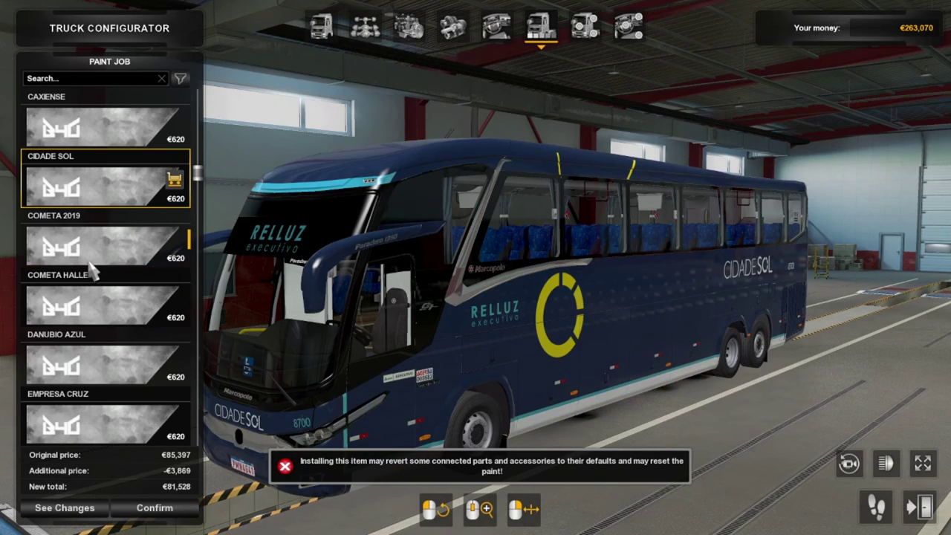
pyautogui.click(91, 273)
pyautogui.click(98, 291)
pyautogui.click(109, 254)
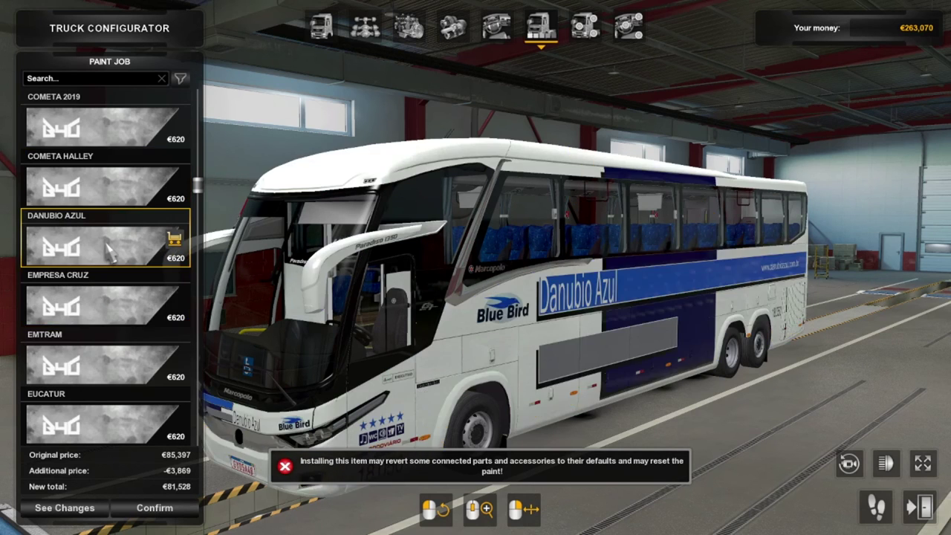
pyautogui.click(108, 261)
pyautogui.click(110, 298)
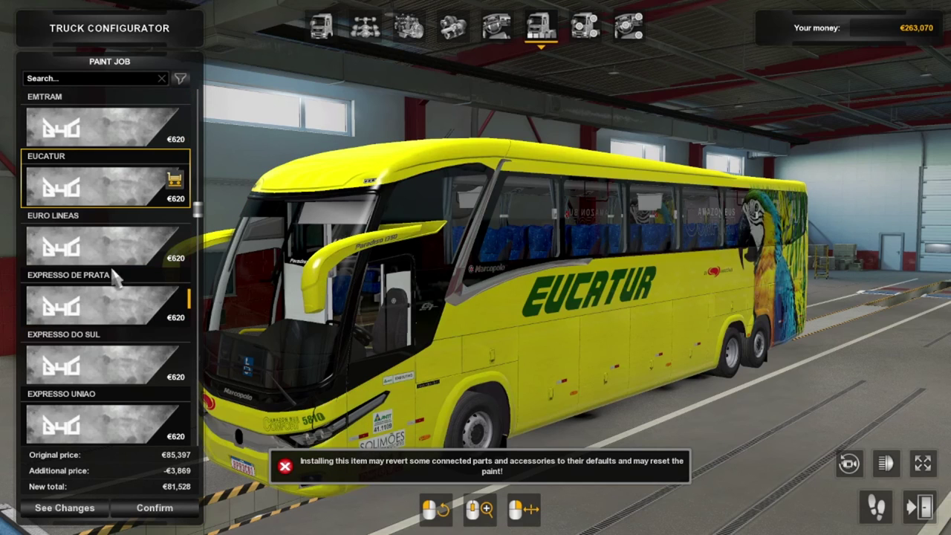
pyautogui.click(117, 258)
pyautogui.click(114, 306)
pyautogui.click(117, 258)
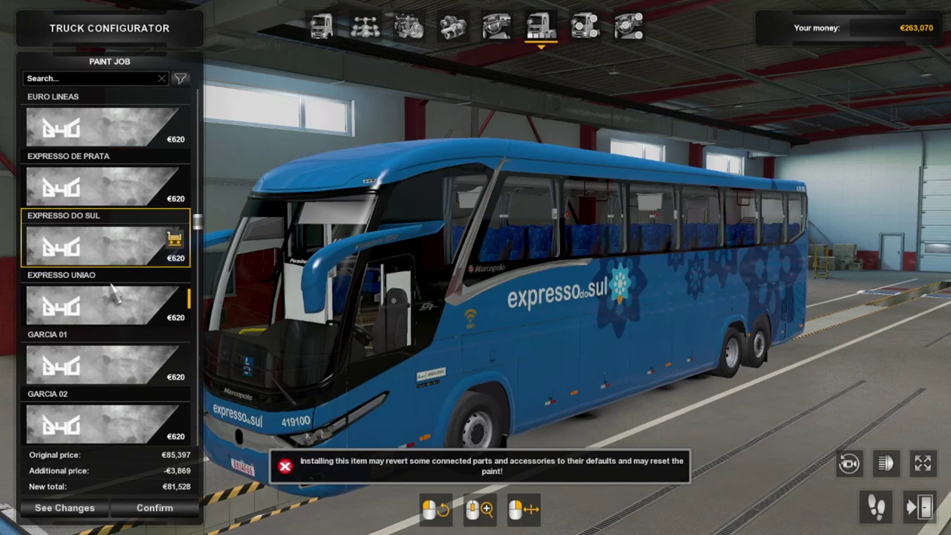
pyautogui.click(115, 295)
pyautogui.click(117, 261)
pyautogui.click(115, 308)
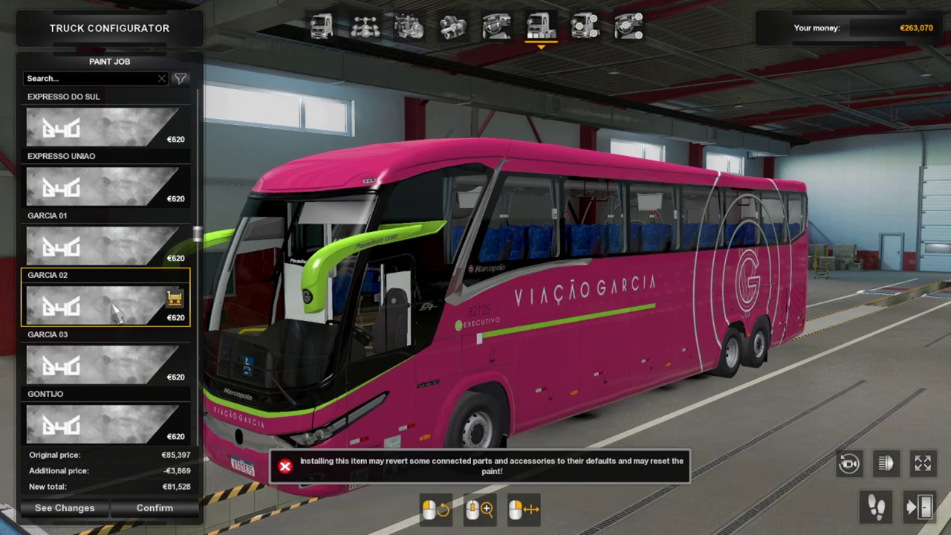
pyautogui.click(119, 258)
pyautogui.click(115, 306)
pyautogui.click(117, 258)
pyautogui.click(120, 308)
pyautogui.click(122, 262)
pyautogui.click(127, 312)
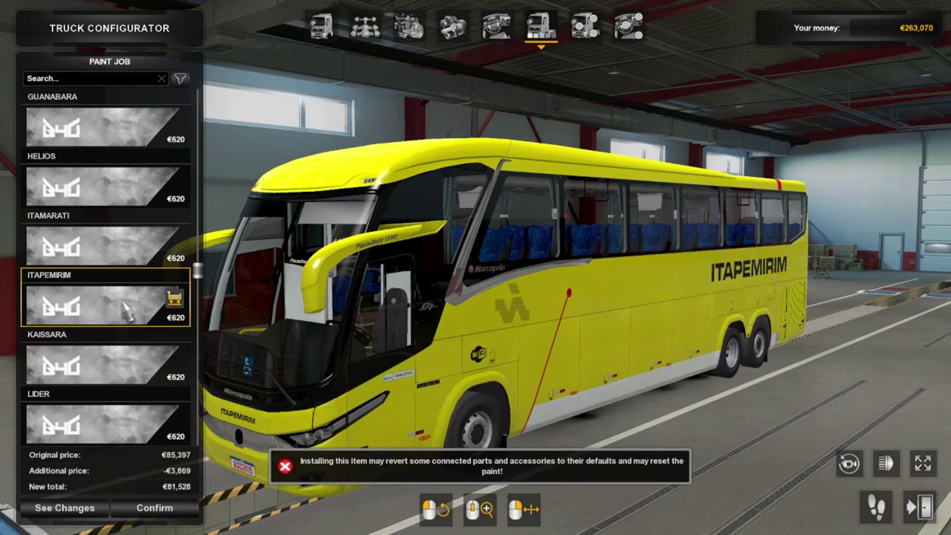
pyautogui.click(128, 311)
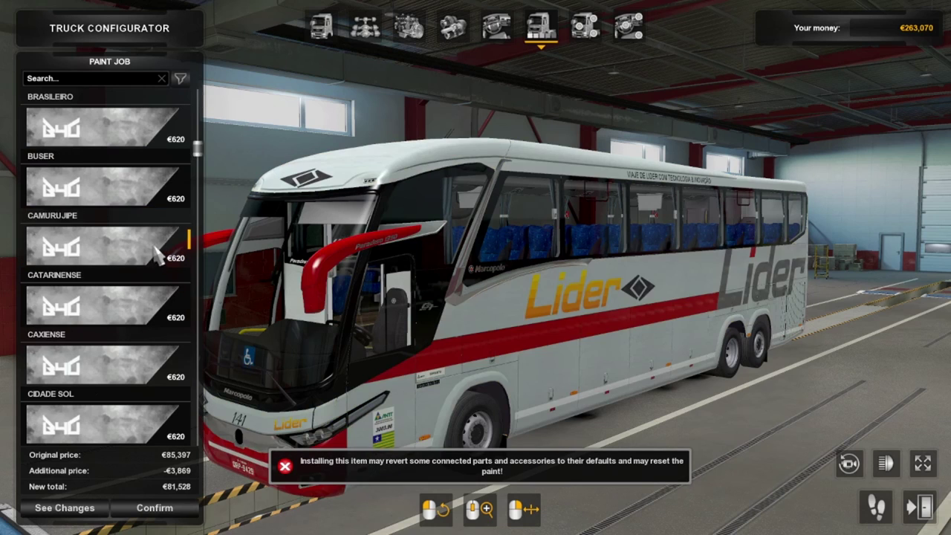
# - Preview the SKIN EDIT paint job again and look through the remaining paint jobs near the end of the list
pyautogui.click(168, 193)
pyautogui.click(146, 132)
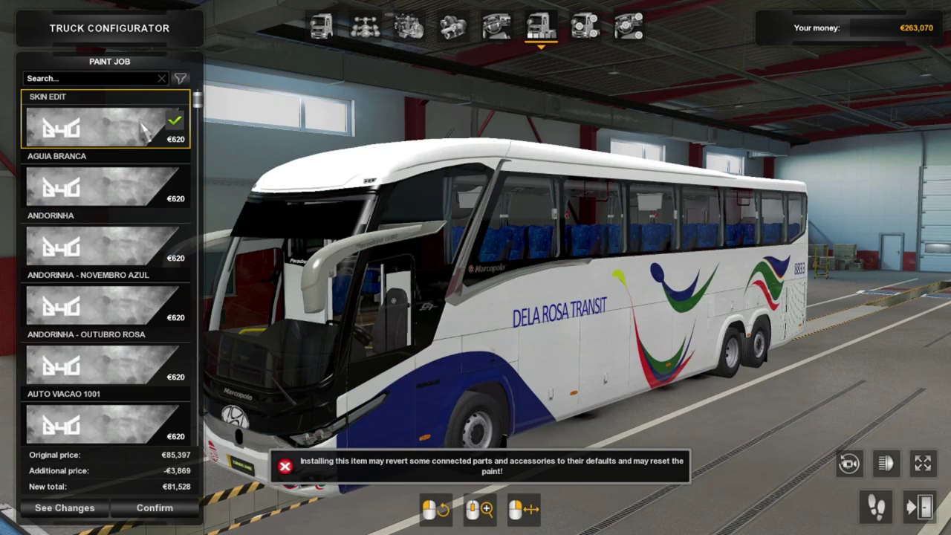
pyautogui.scroll(-5, 143, 267)
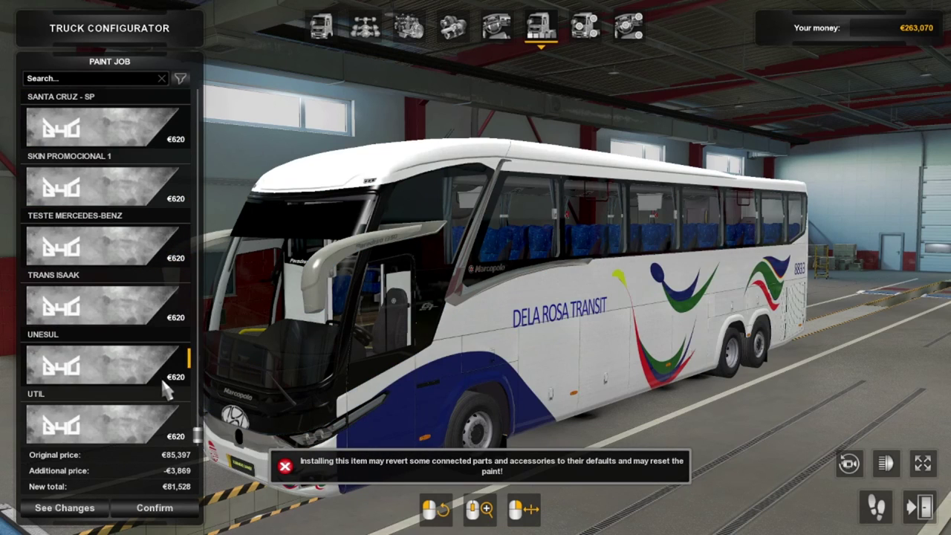